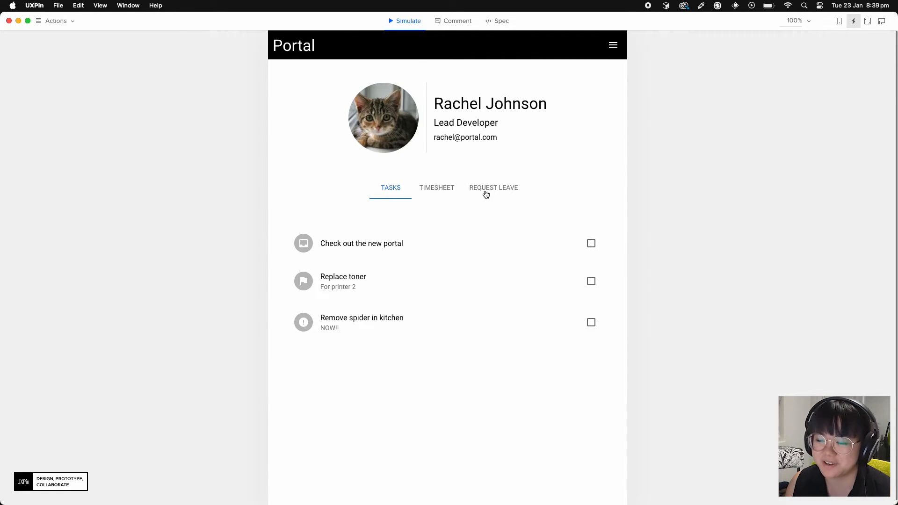
Try the Timesheet, Request Leave and Tasks tabs in the Portal preview, twice over
left_click(441, 191)
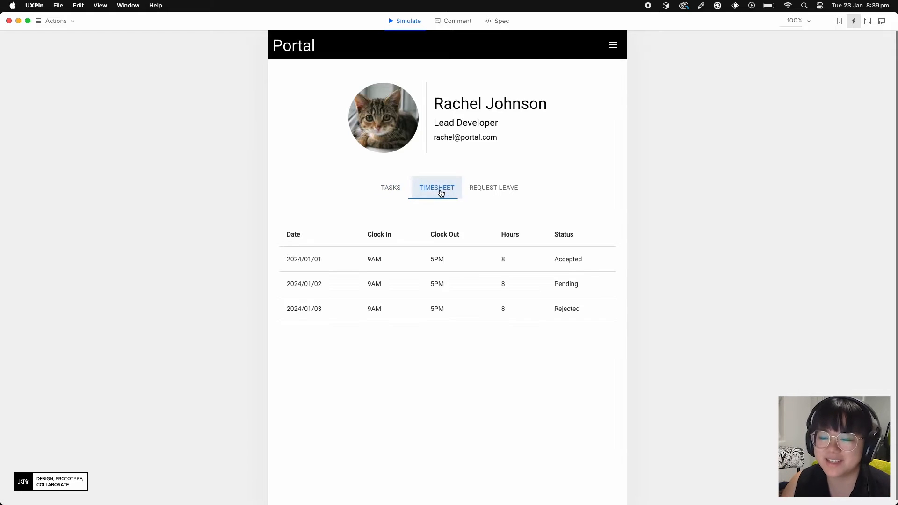
left_click(490, 193)
left_click(398, 194)
left_click(428, 194)
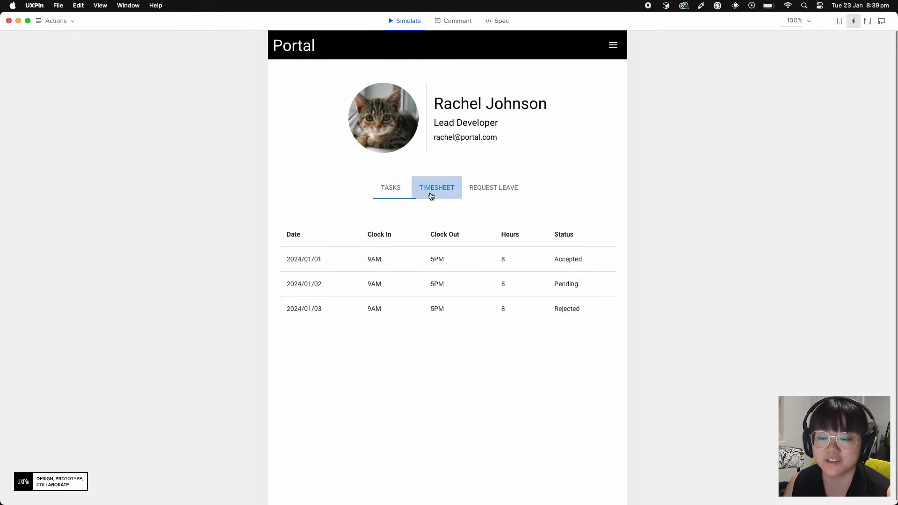
left_click(495, 194)
left_click(393, 194)
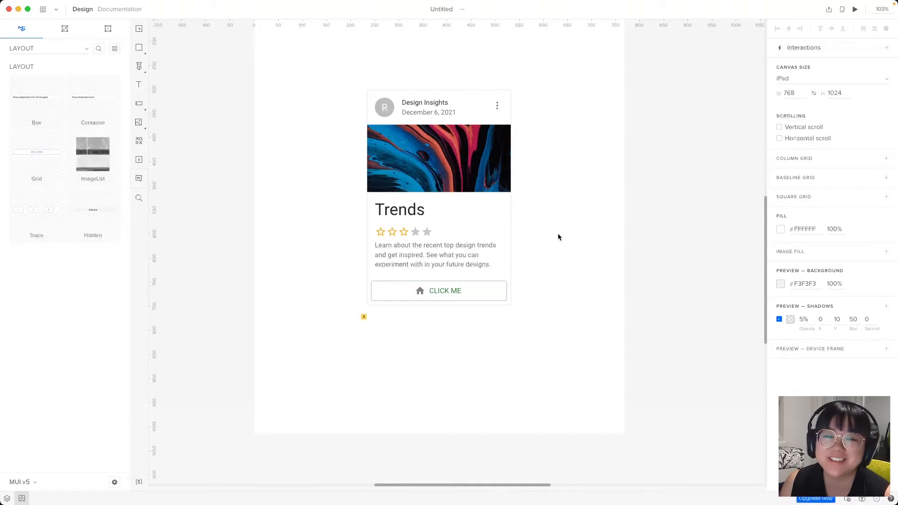
Marquee-select and delete the sample Trends card, then the sample Dialog element
left_click_drag(581, 207, 425, 380)
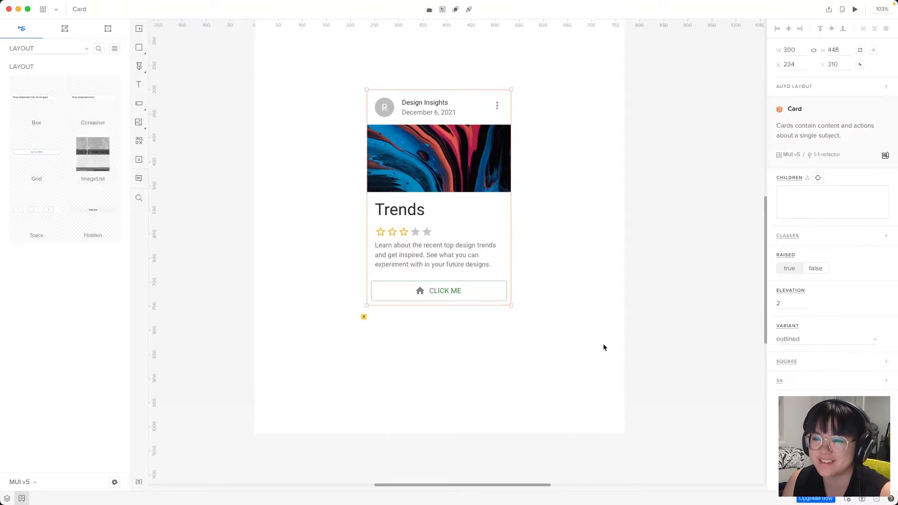
key("Delete")
left_click_drag(258, 306, 536, 419)
key("Delete")
left_click_drag(486, 256, 499, 298)
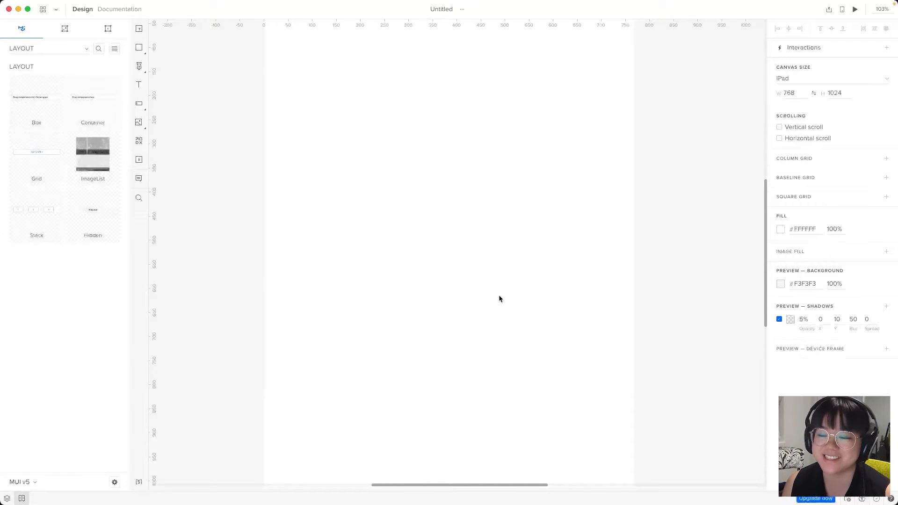
Keep the iPad canvas size and add a Container from the MUI LAYOUT category
left_click(822, 77)
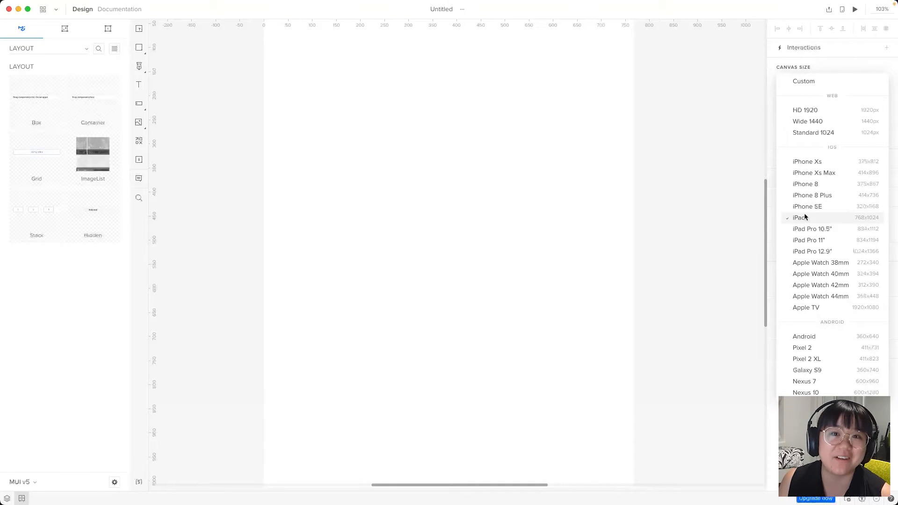
left_click(377, 169)
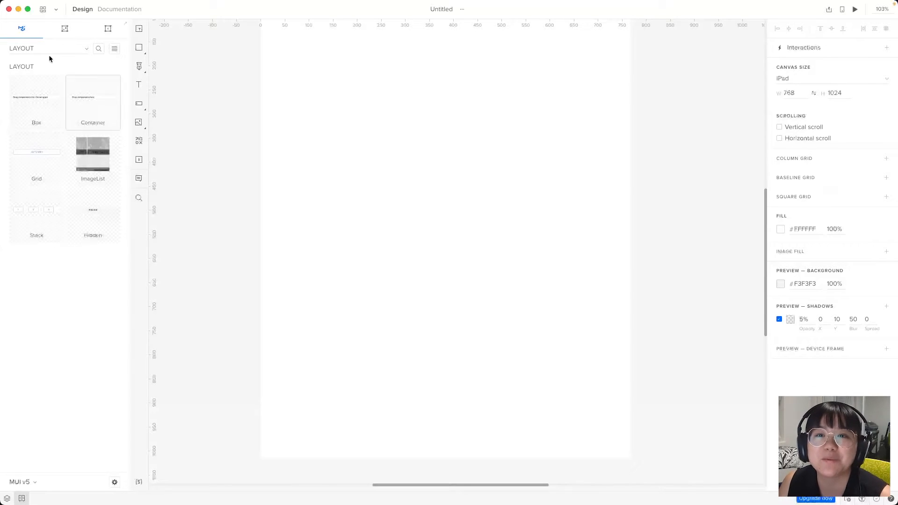
left_click(71, 51)
left_click(202, 56)
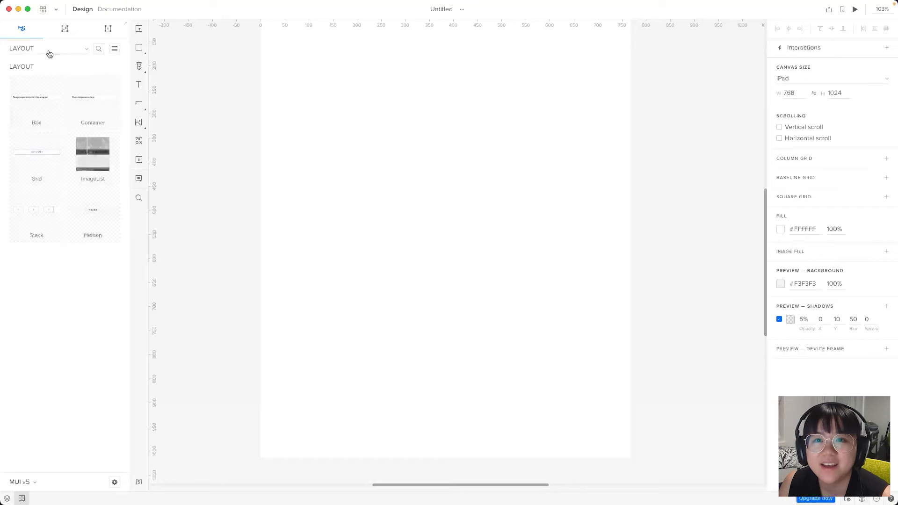
left_click(85, 52)
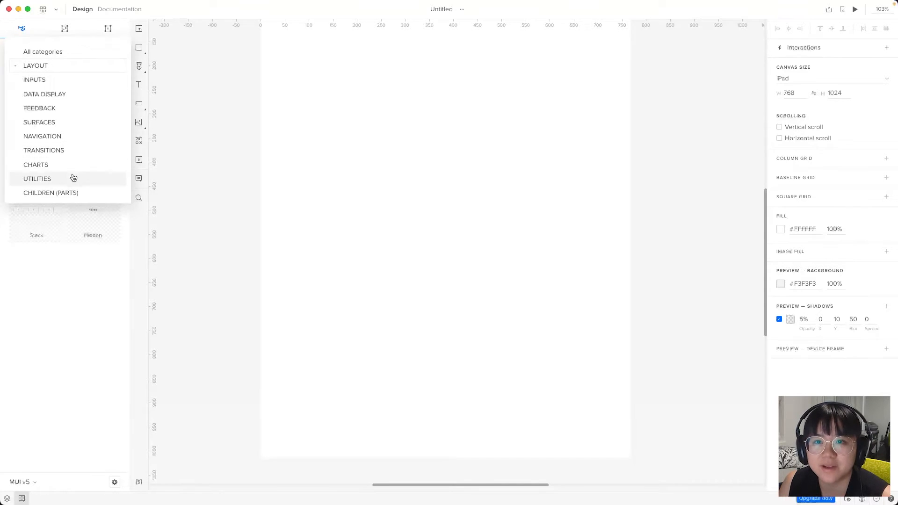
left_click(31, 69)
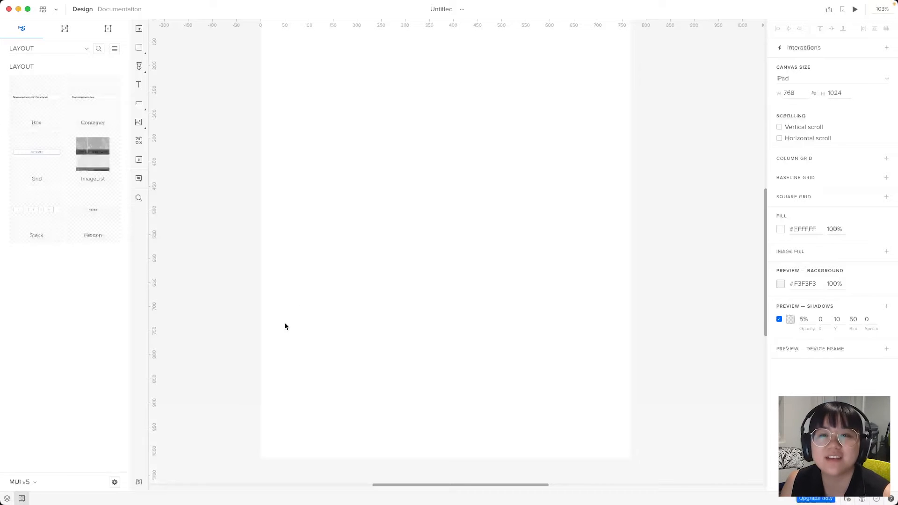
left_click(98, 111)
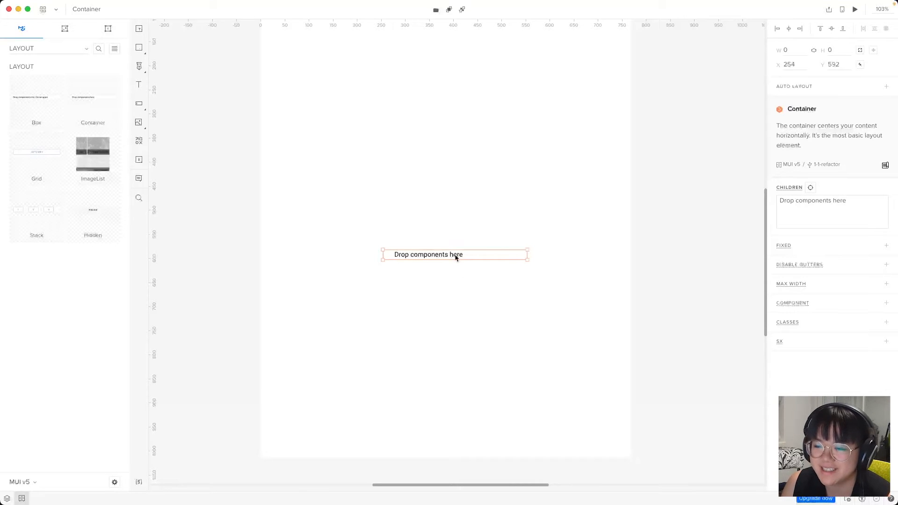
Move the Container to X/Y 0,0 and stretch it to the full 768 px width
key("super+Tab")
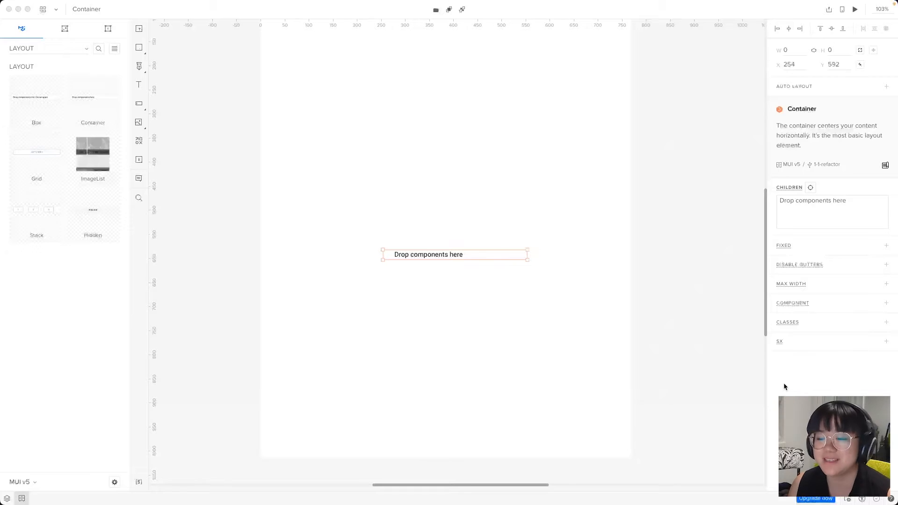
scroll(378, 393, "up", 4)
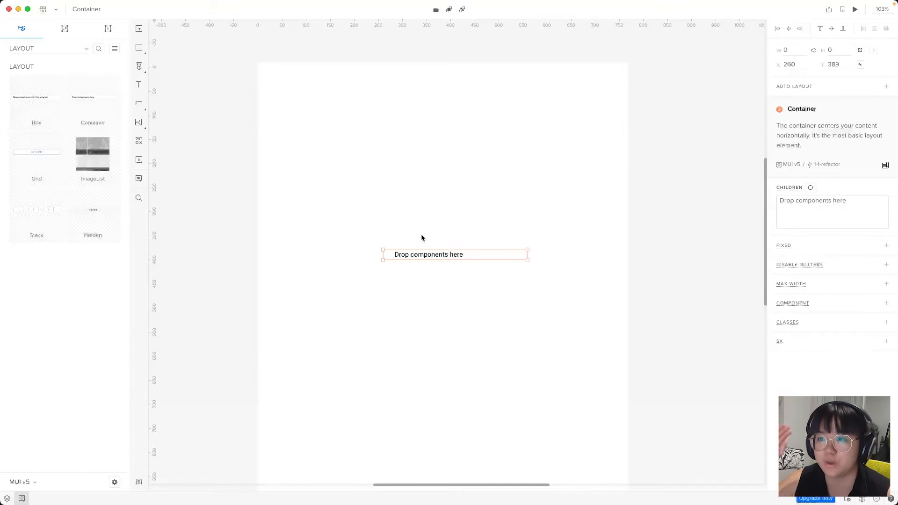
left_click(470, 253)
left_click_drag(471, 253, 345, 68)
left_click_drag(402, 72, 626, 92)
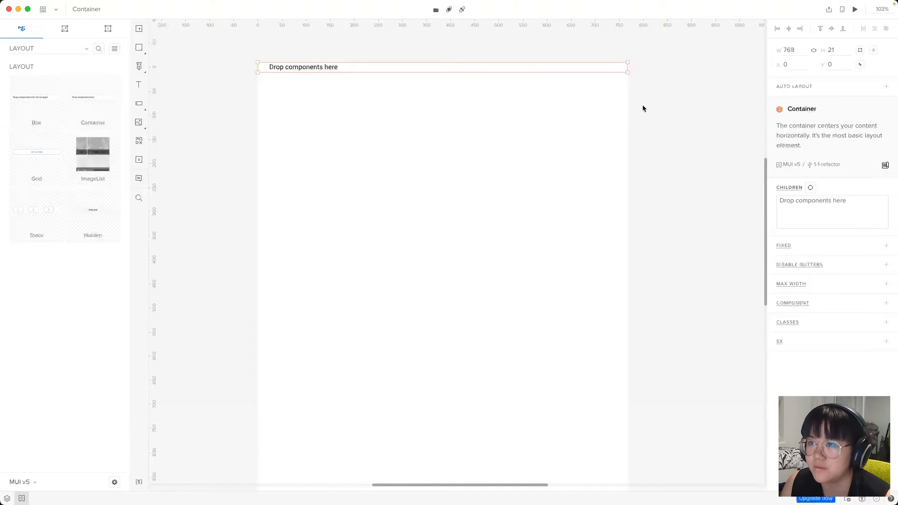
left_click(653, 125)
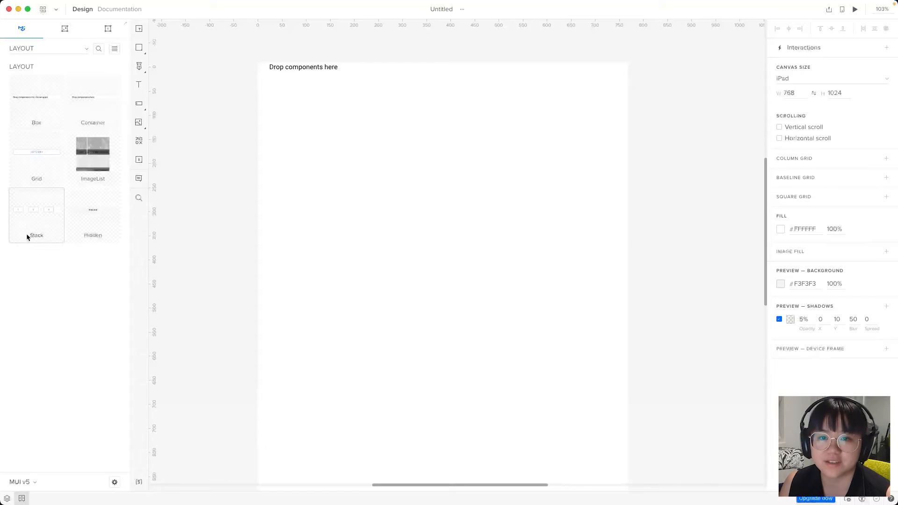
Place a MUI Stack with items 1, 2 and 3 below the Container
left_click_drag(32, 223, 460, 151)
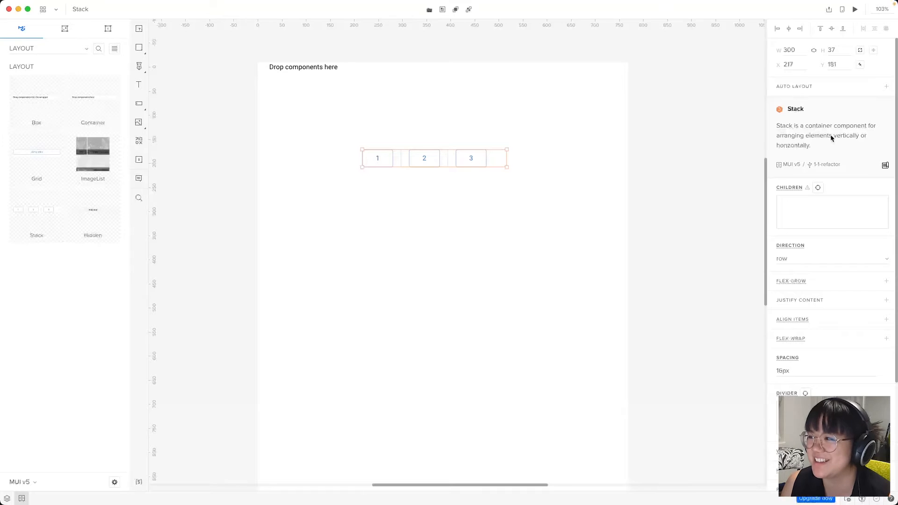
left_click(413, 223)
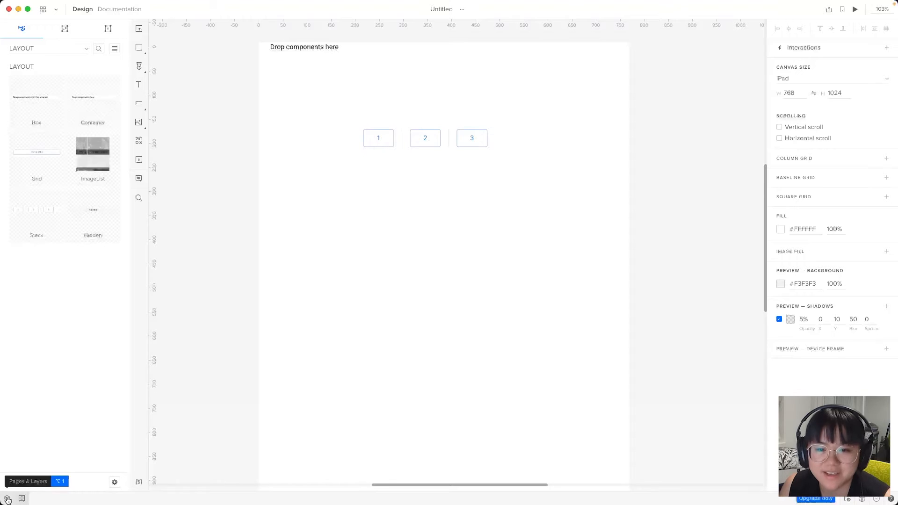
Rename the Stack layer to HeaderStack in the layers list
left_click(7, 499)
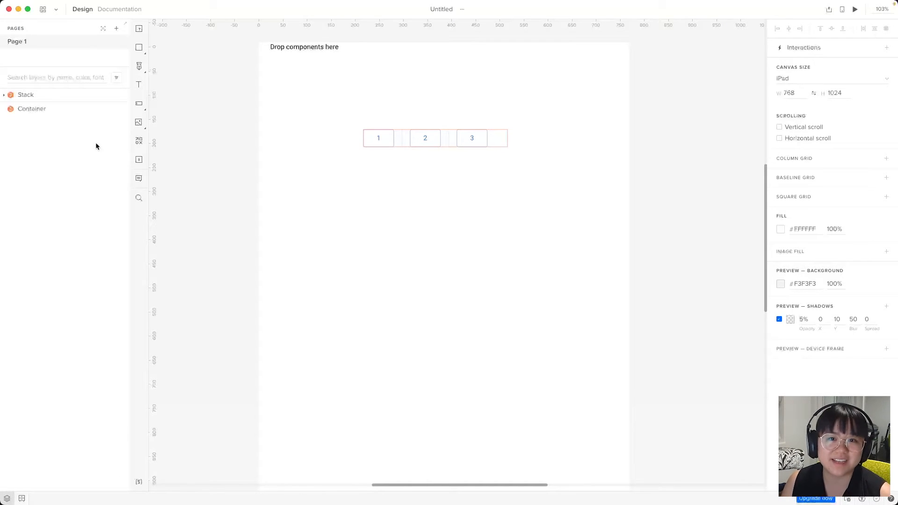
left_click(33, 95)
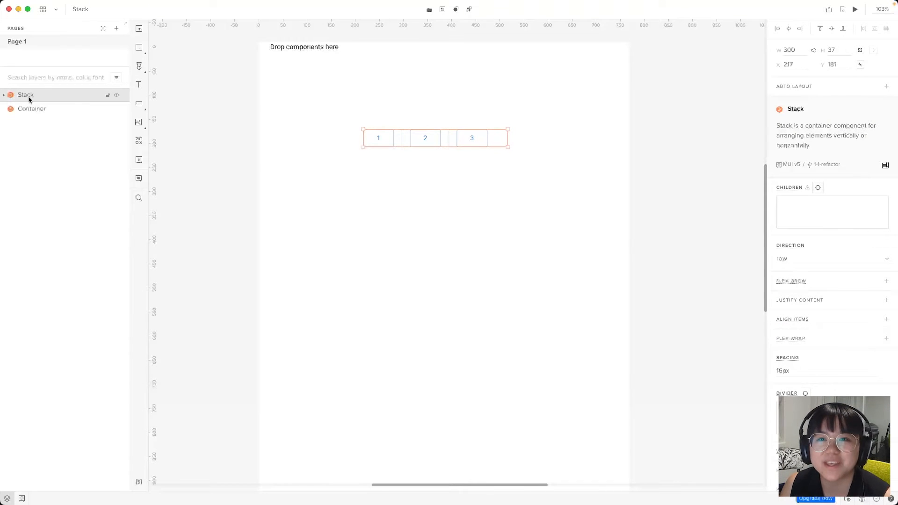
double_click(27, 95)
left_click(18, 94)
type("Header")
key("Return")
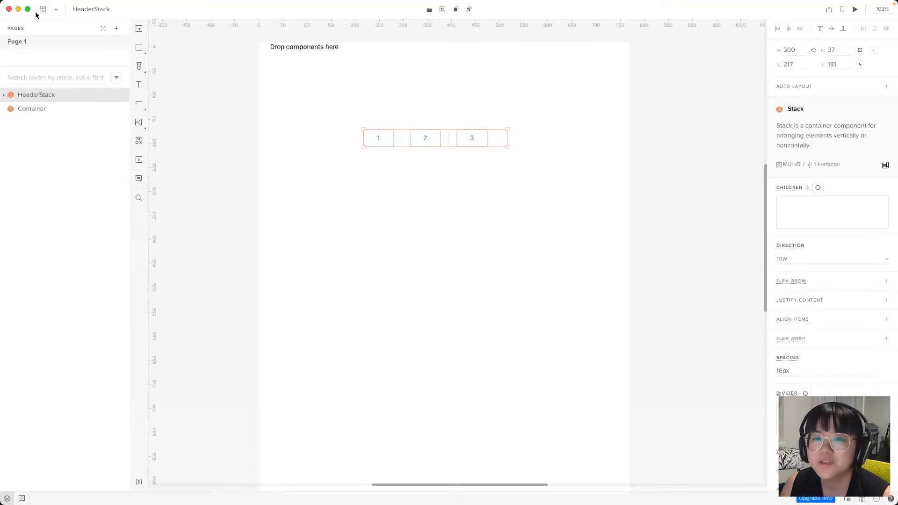
Nest HeaderStack inside the Container layer
left_click(53, 107)
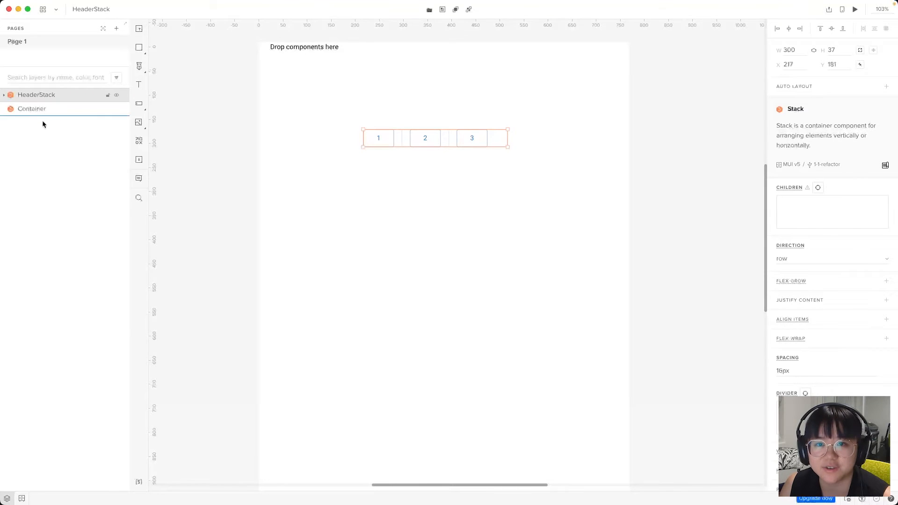
left_click_drag(39, 113, 38, 112)
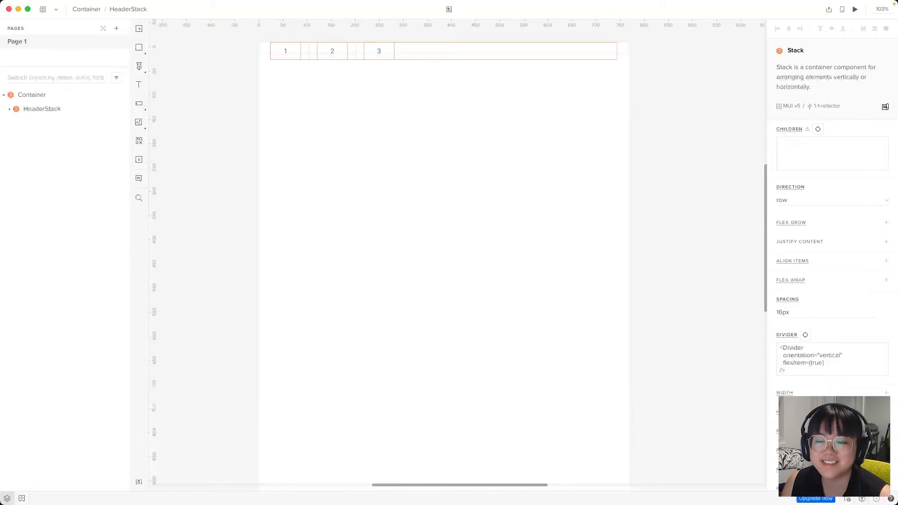
left_click(9, 121)
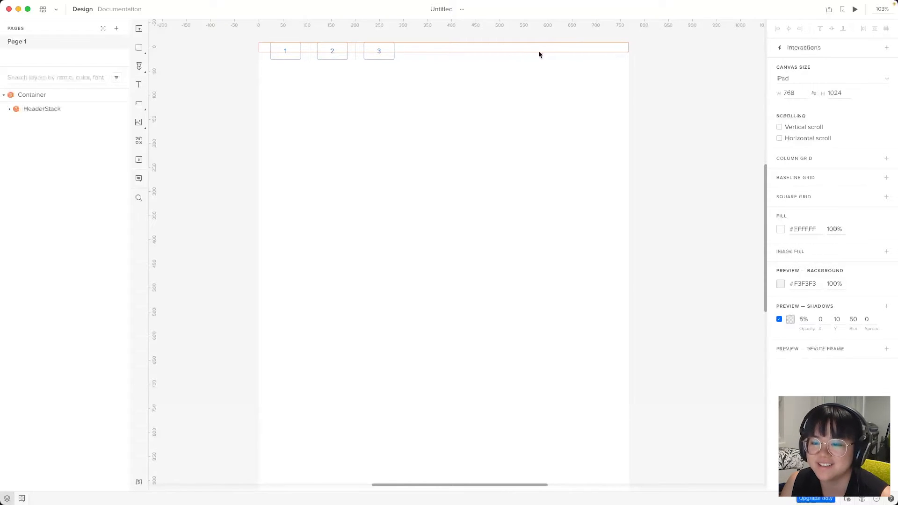
Select all three numbered Button layers inside HeaderStack and delete them
key("super+Tab")
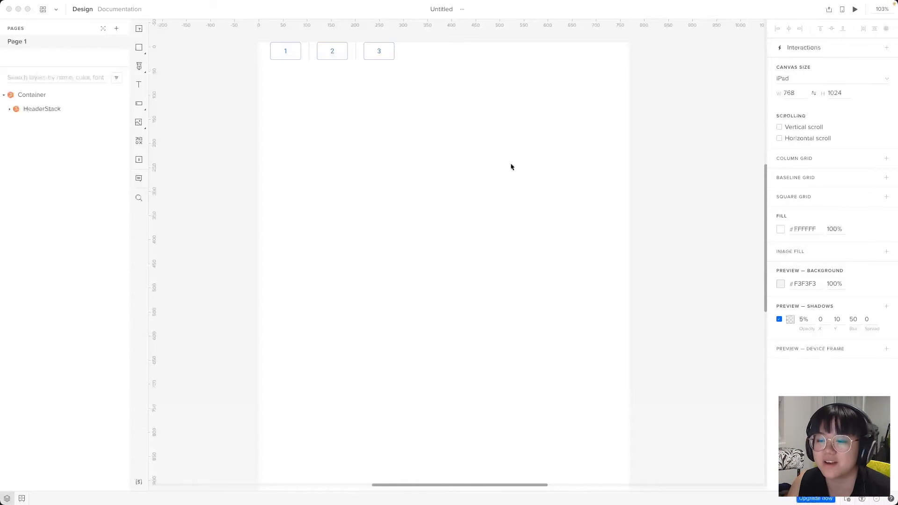
left_click(5, 112)
left_click(10, 109)
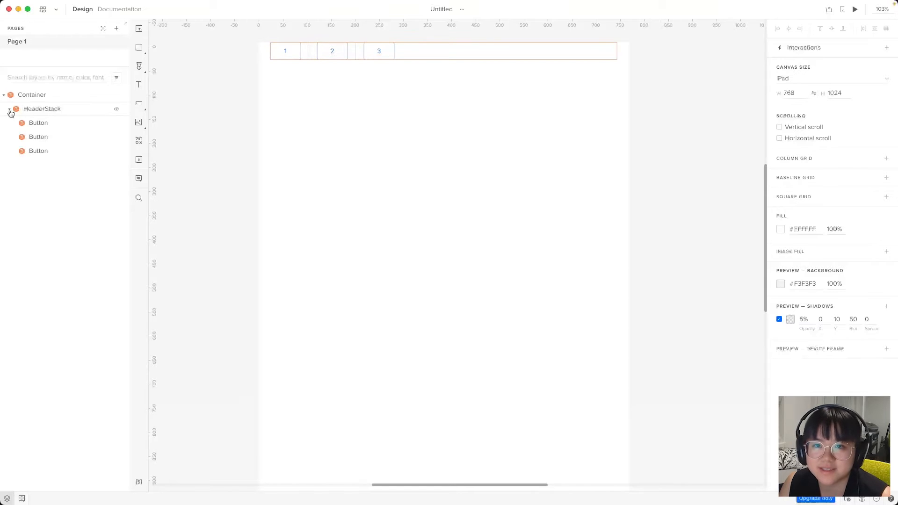
left_click(48, 123)
left_click(53, 150, "shift")
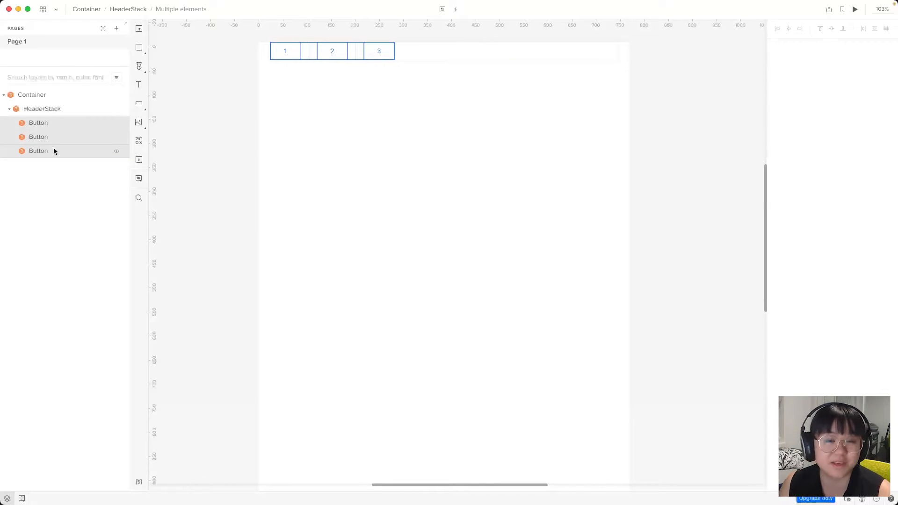
key("BackSpace")
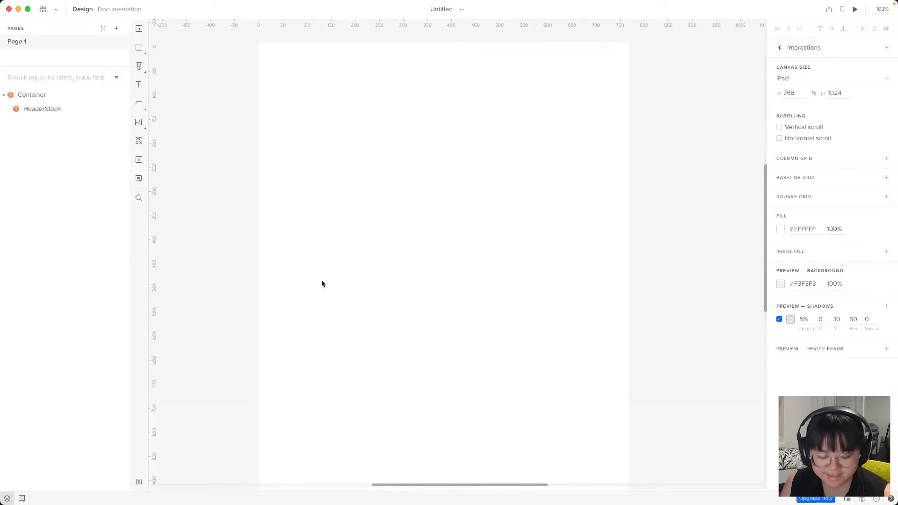
Search the library for 'typo' and insert a Typography component onto the page
key("alt+2")
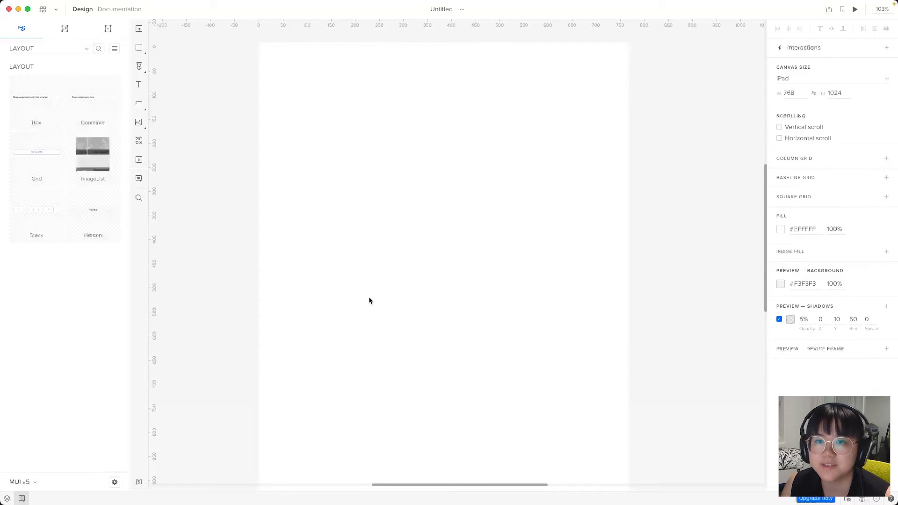
left_click(98, 49)
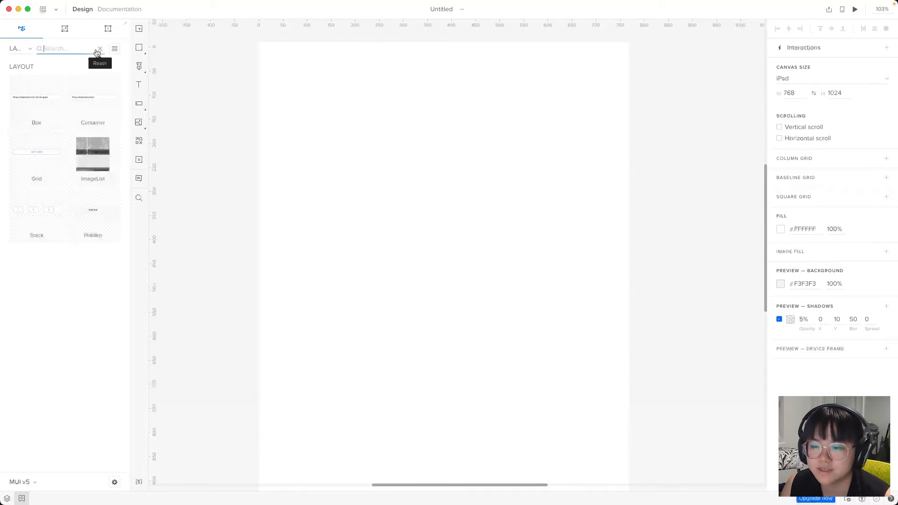
type("typo")
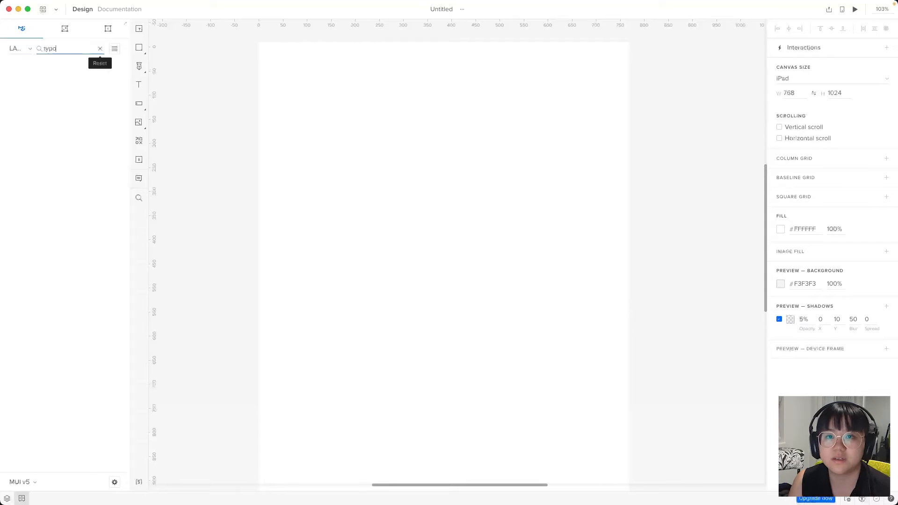
left_click(24, 53)
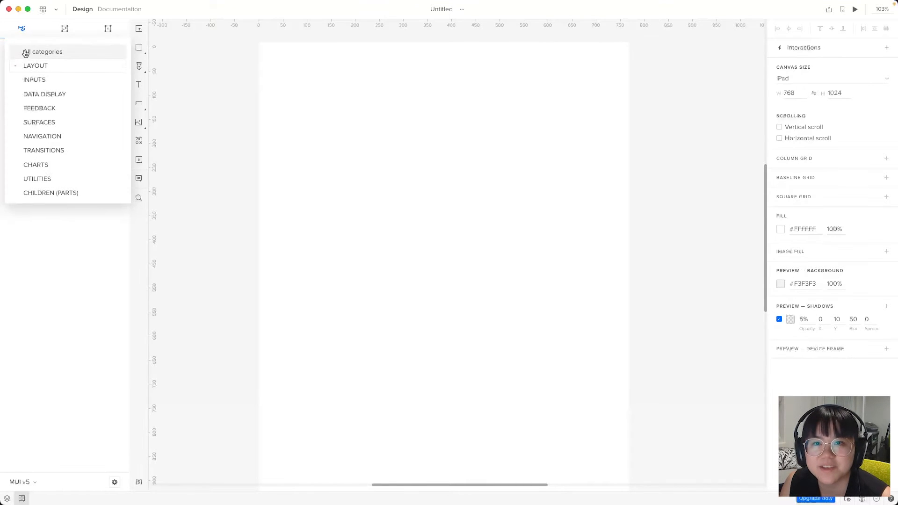
left_click(36, 51)
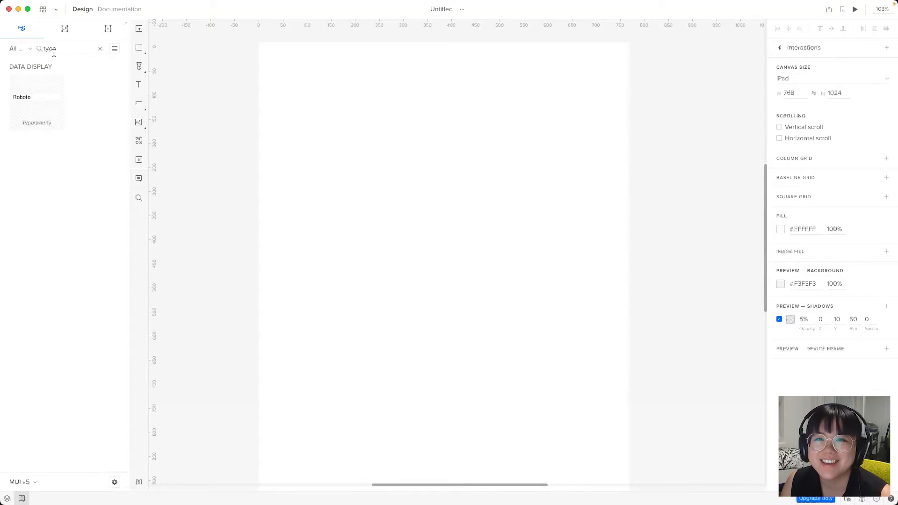
left_click(17, 49)
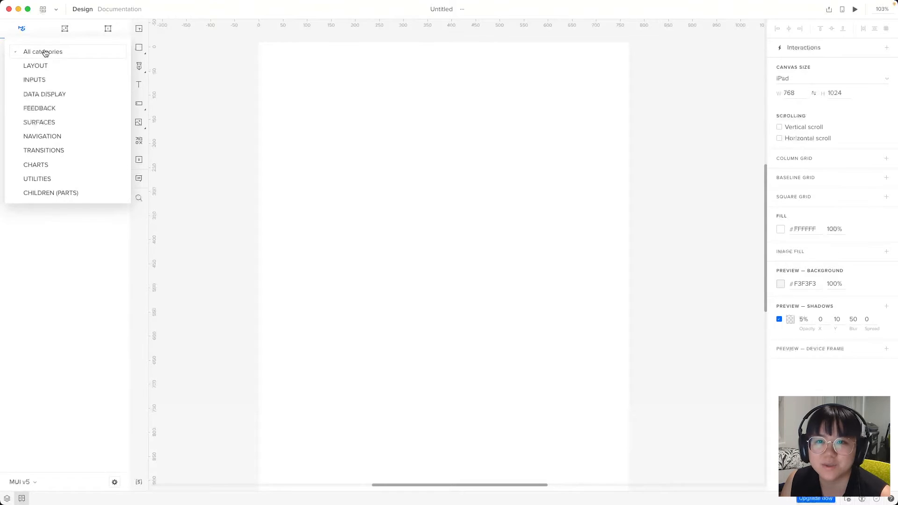
left_click(44, 52)
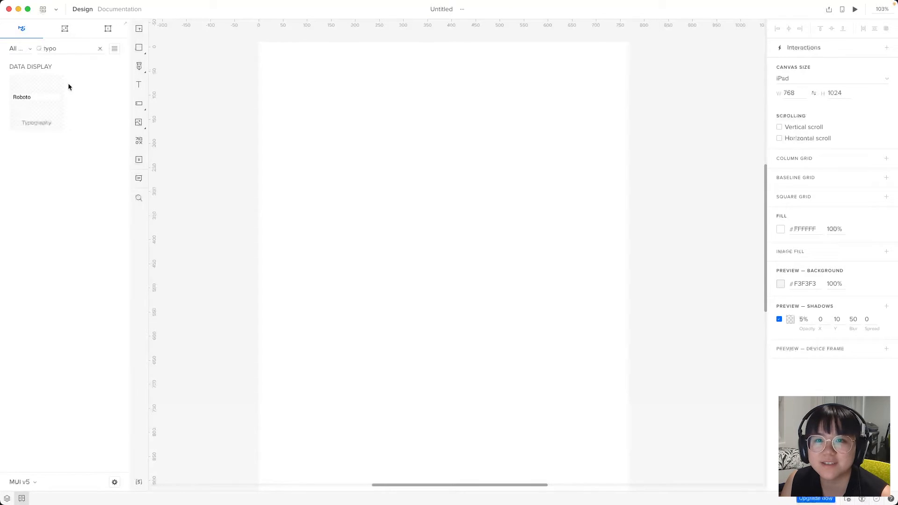
left_click(35, 102)
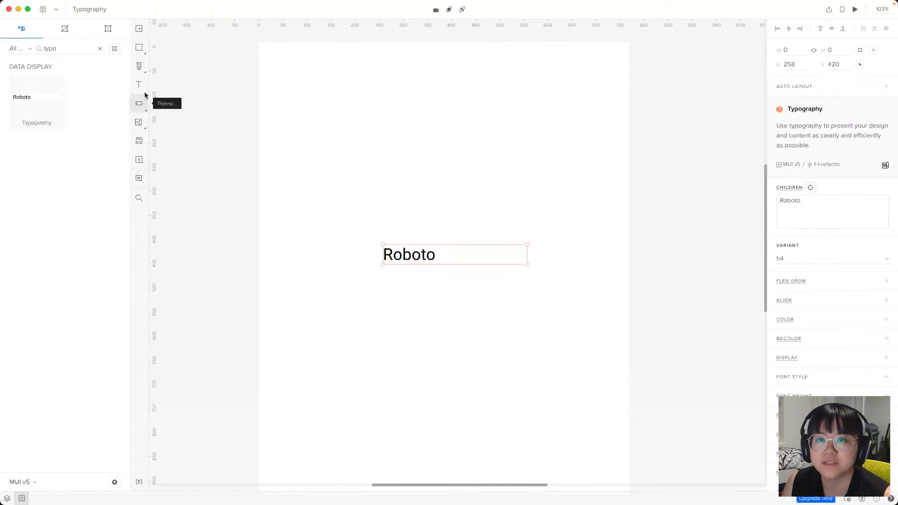
left_click(286, 135)
Search for 'icon' and insert an IconButton beside the Roboto text
left_click(84, 50)
key("super+a")
type("icon")
left_click(55, 114)
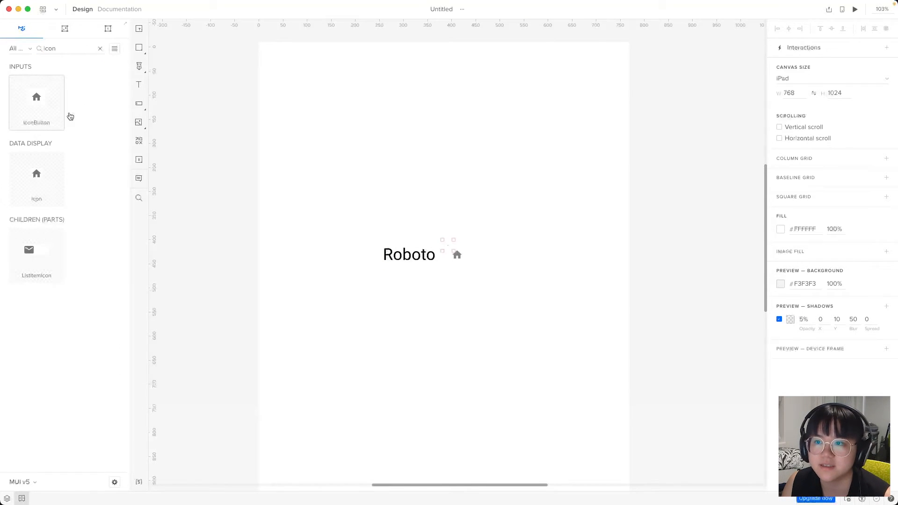
left_click(581, 296)
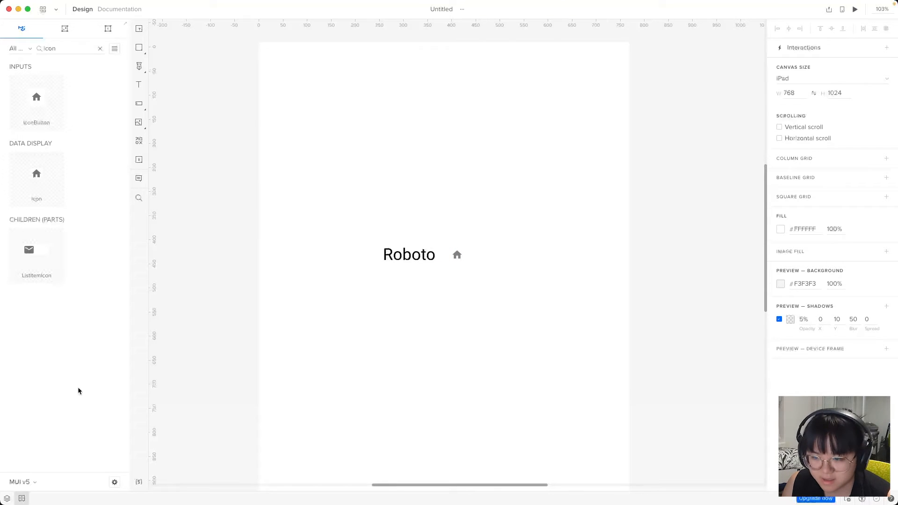
Nest Typography and IconButton in HeaderStack, with Typography placed above IconButton
key("alt+1")
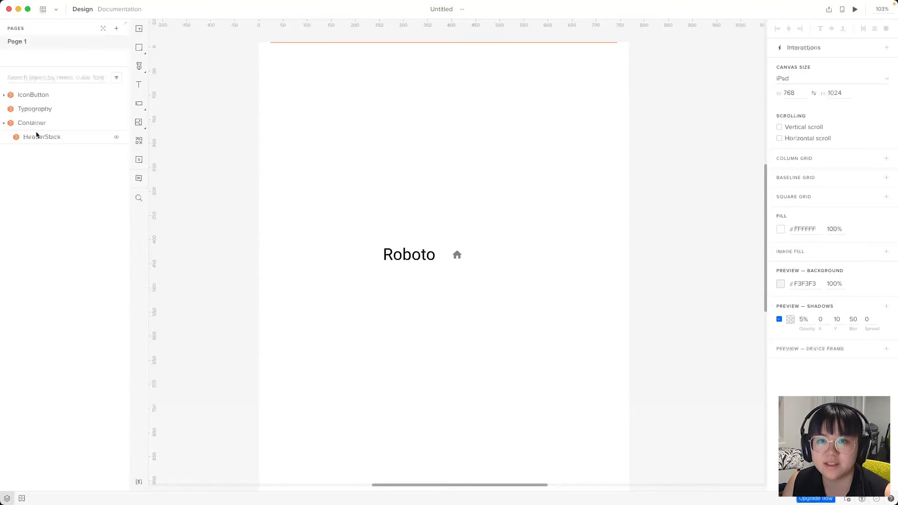
left_click(33, 111)
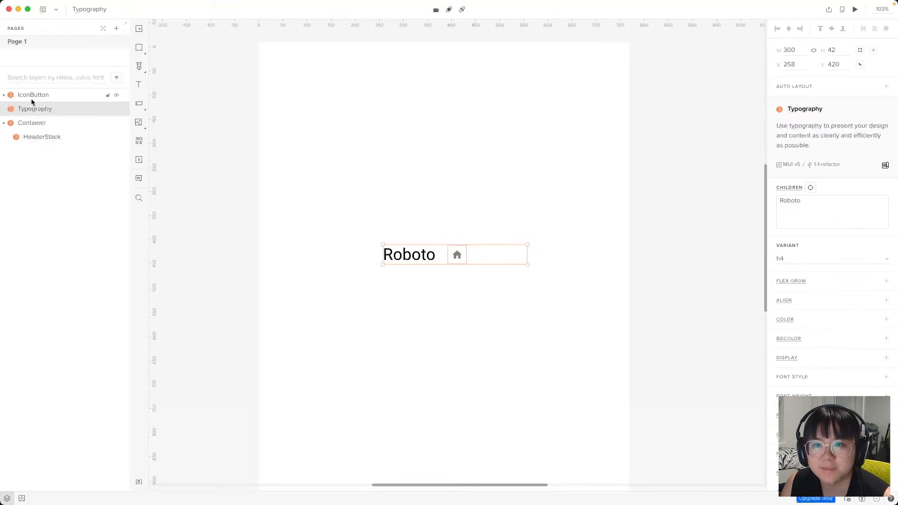
left_click(29, 94)
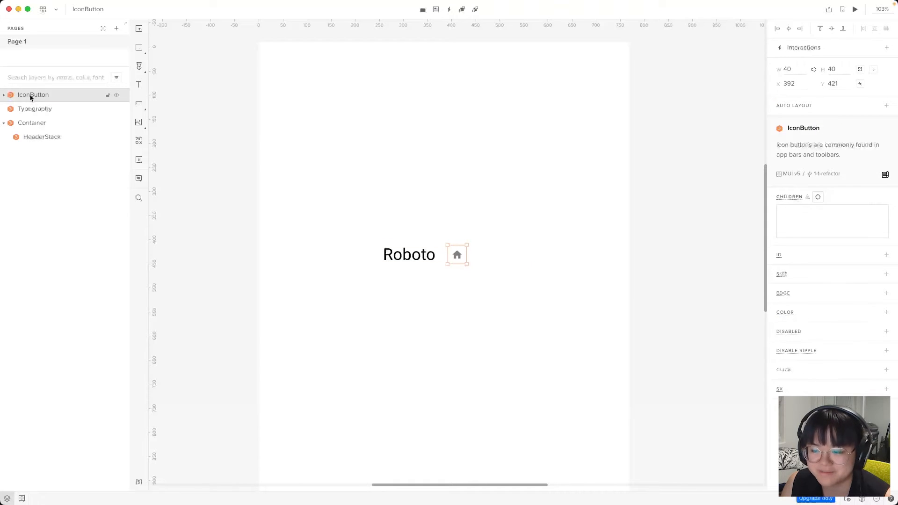
left_click(59, 108, "shift")
left_click_drag(38, 109, 51, 140)
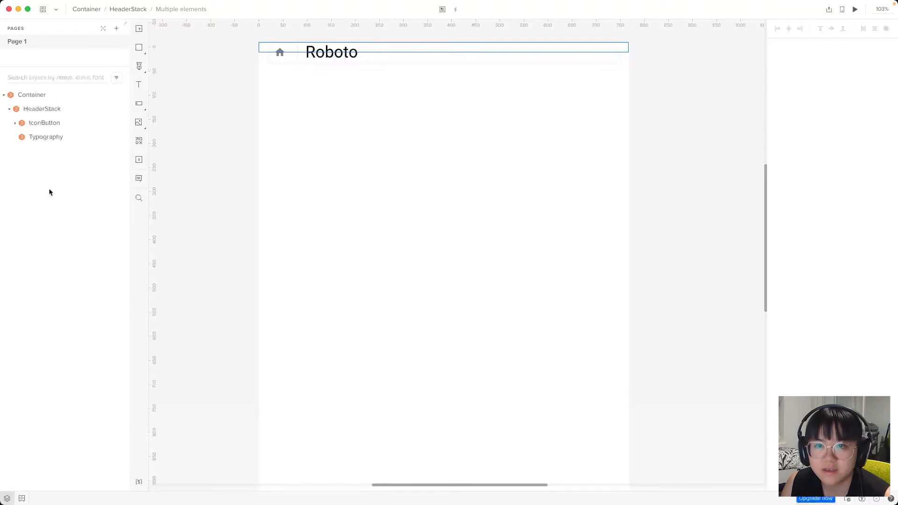
left_click(60, 172)
left_click(48, 137)
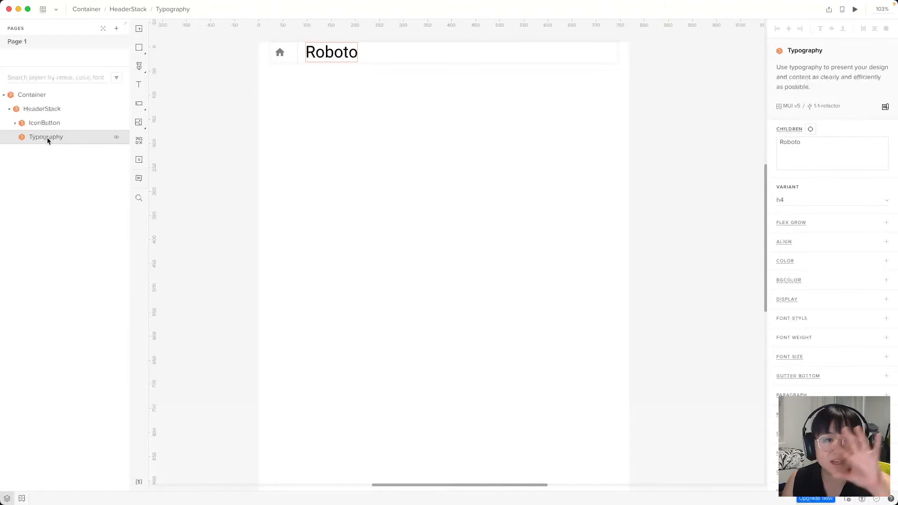
left_click_drag(48, 141, 42, 120)
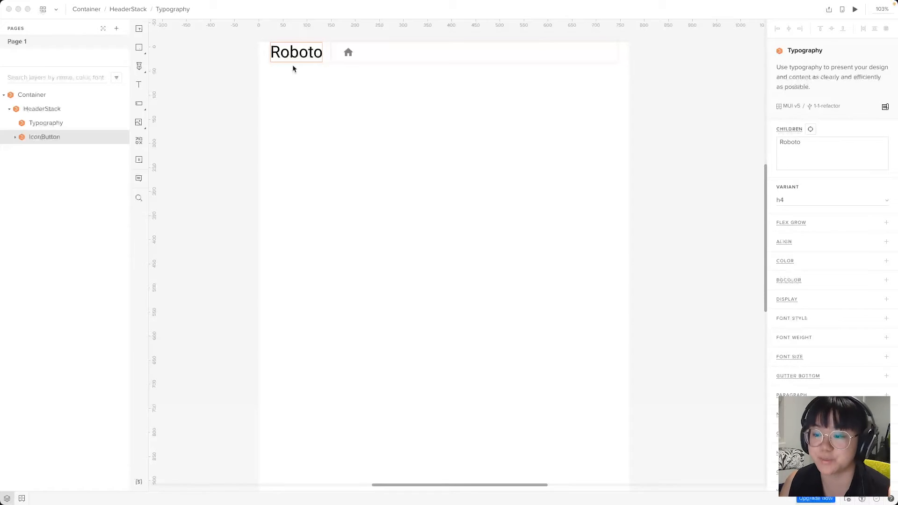
Replace 'Roboto' with 'Portal' in the heading Typography's Children field
left_click(296, 80)
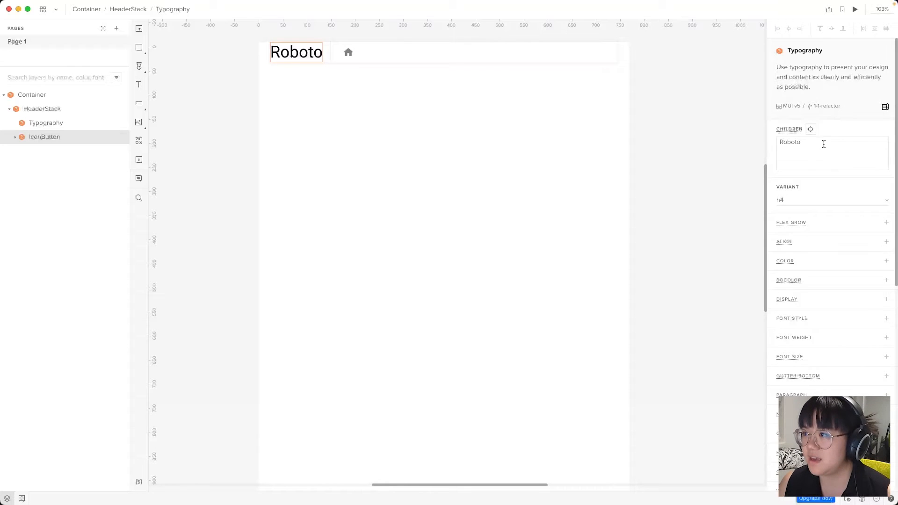
left_click_drag(824, 145, 753, 145)
type("Portal")
left_click(435, 262)
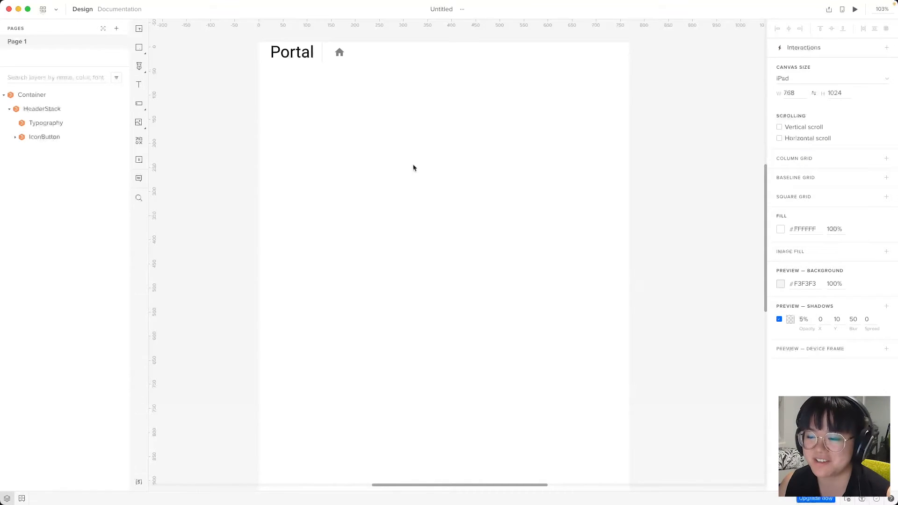
Check the header icon's name list, keep it as home, and switch to Chrome
left_click(339, 52)
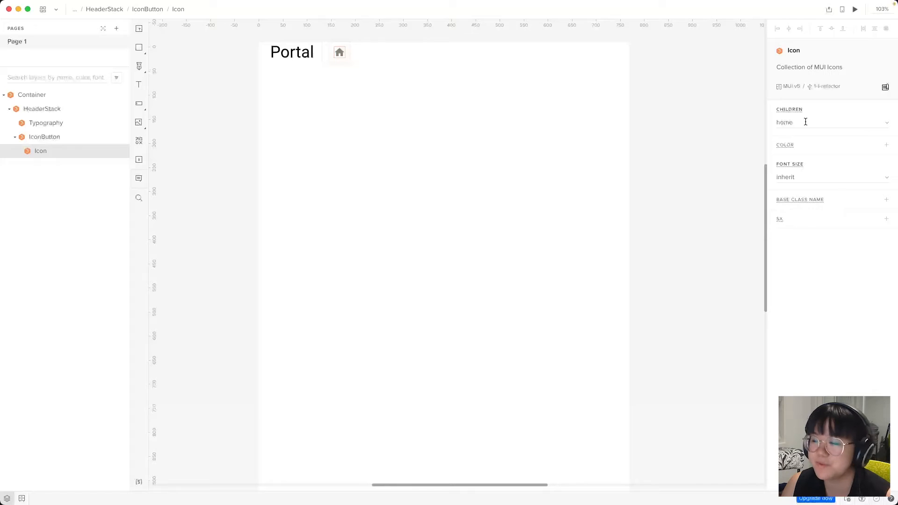
left_click(885, 123)
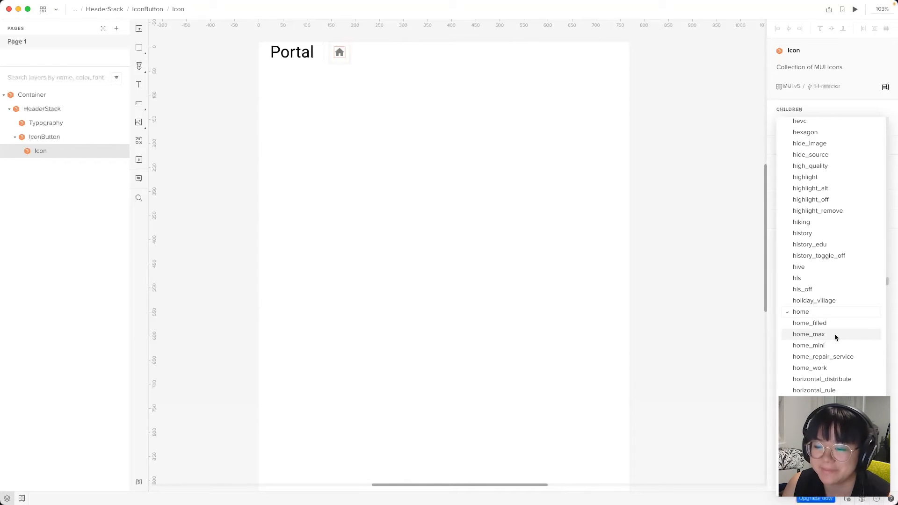
left_click(486, 393)
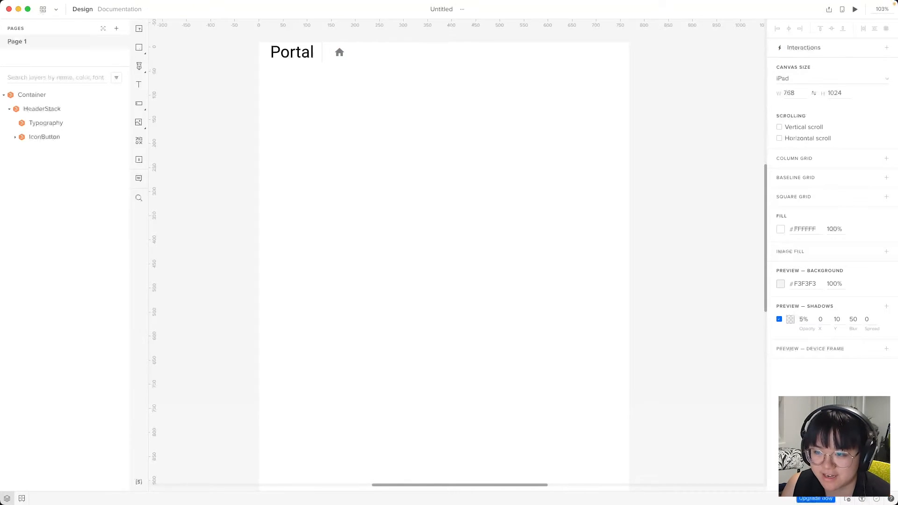
key("super+Tab")
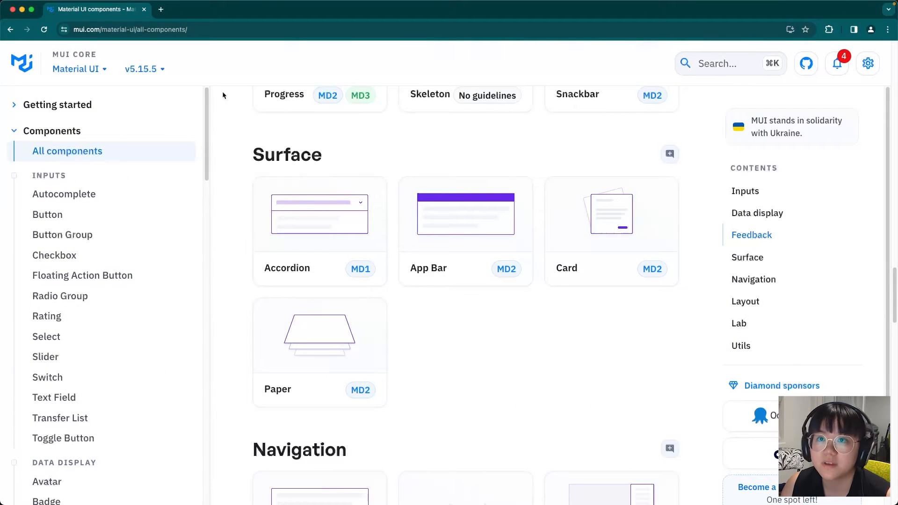
Open fonts.google.com/icons in a new tab, browse the icons, then minimize the browser
left_click(161, 9)
type("fonts.google.com/icon")
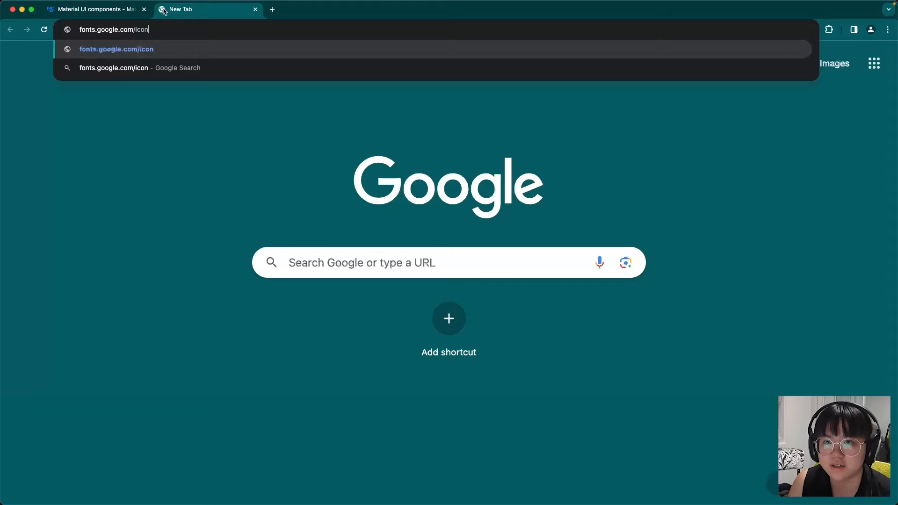
type("s")
key("Return")
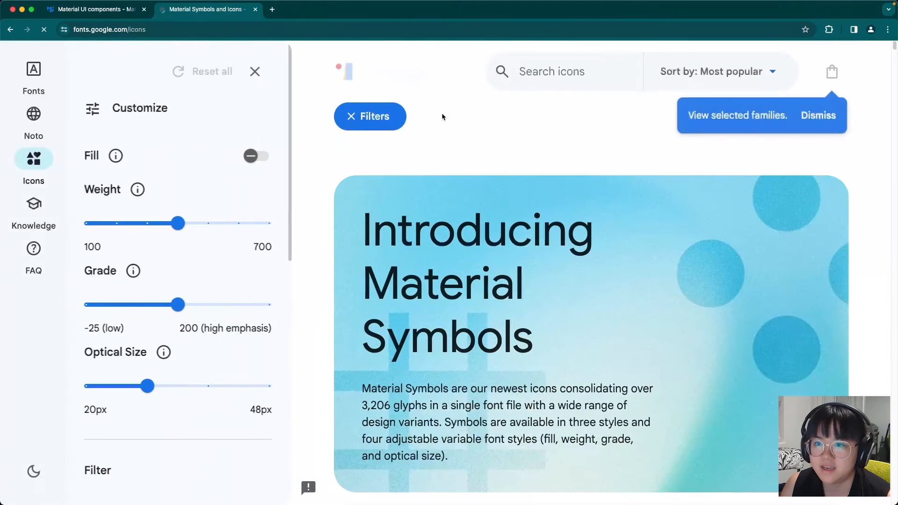
scroll(631, 148, "down", 10)
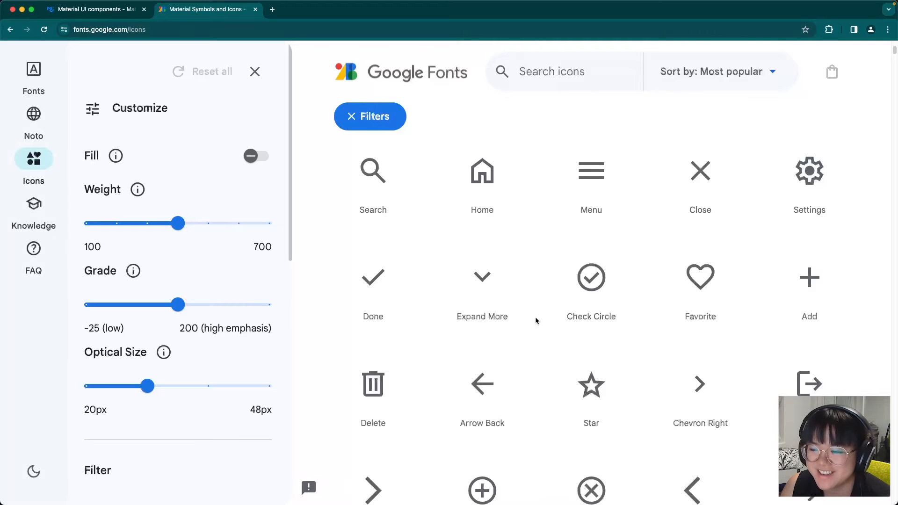
scroll(628, 287, "up", 1)
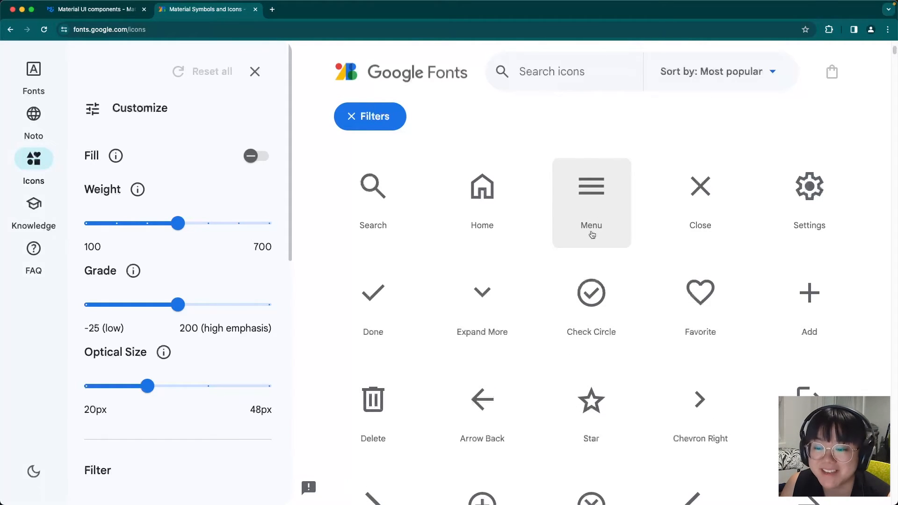
left_click(22, 9)
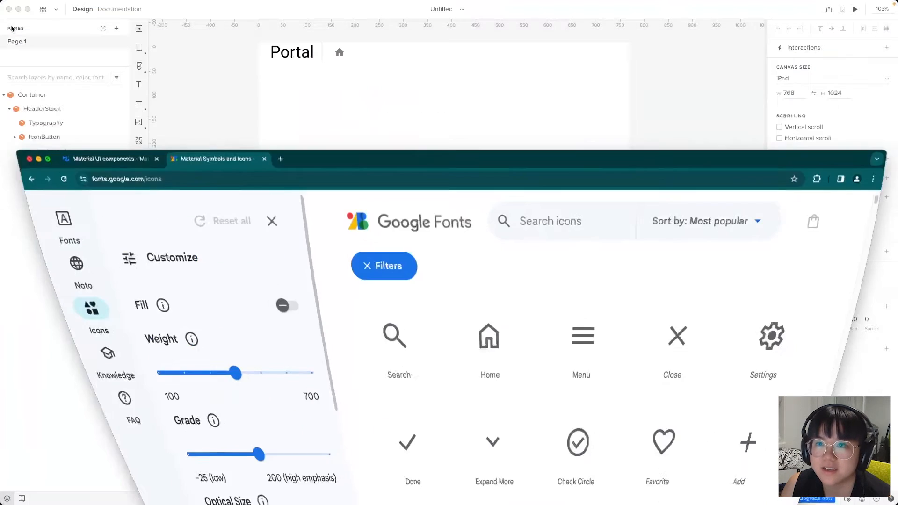
Swap the header IconButton's icon from 'home' to 'menu'
left_click(339, 54)
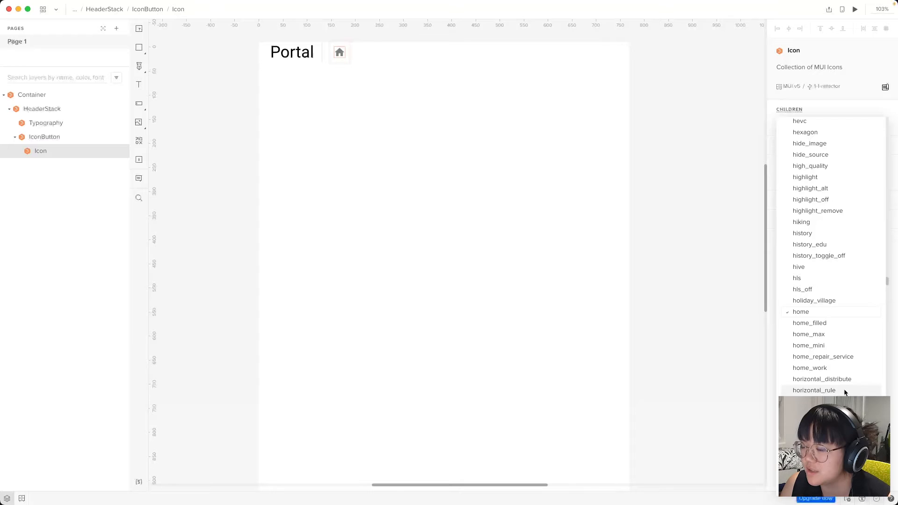
scroll(841, 387, "down", 15)
scroll(844, 387, "down", 20)
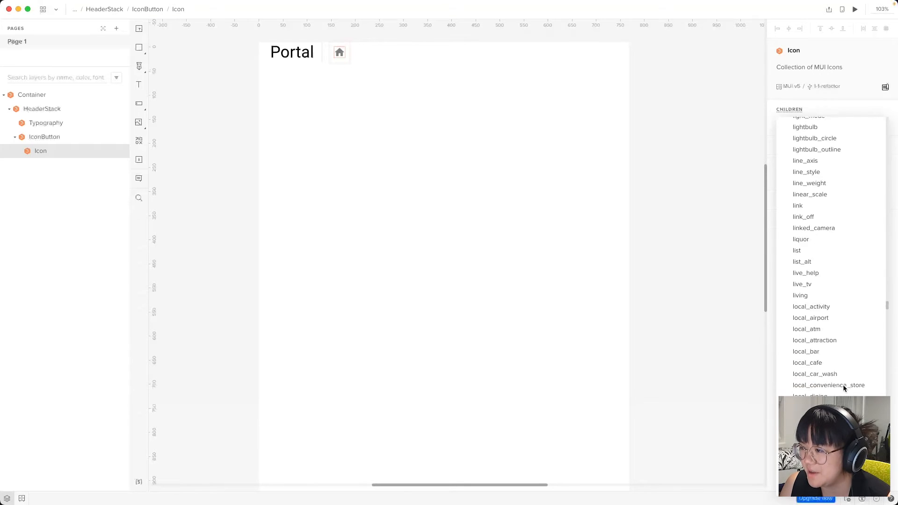
scroll(809, 335, "down", 8)
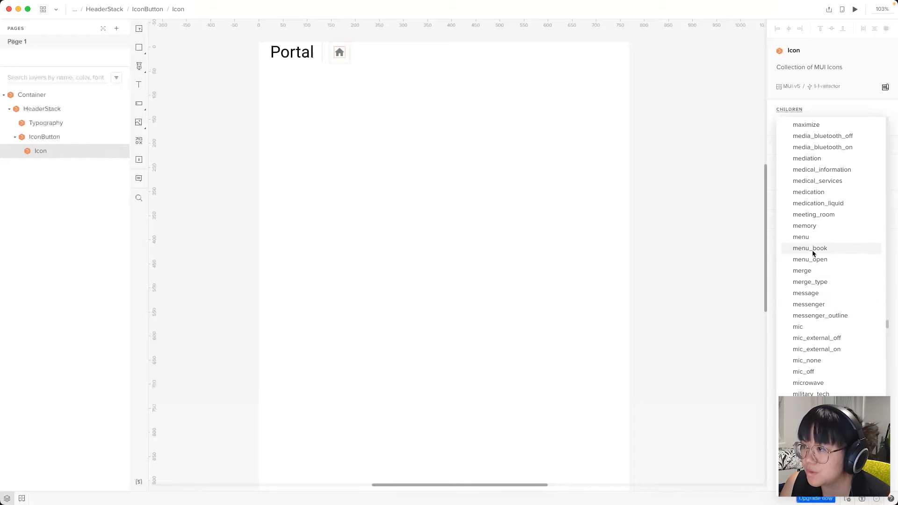
left_click(812, 237)
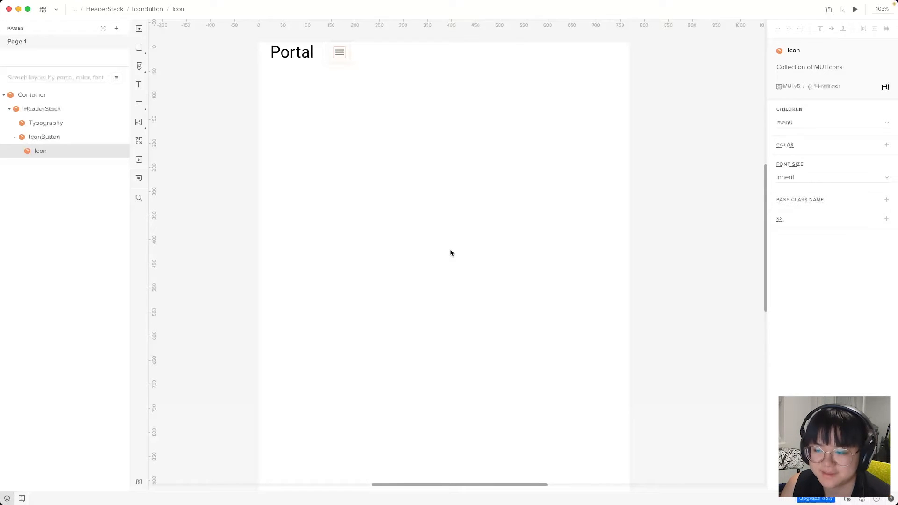
key("Escape")
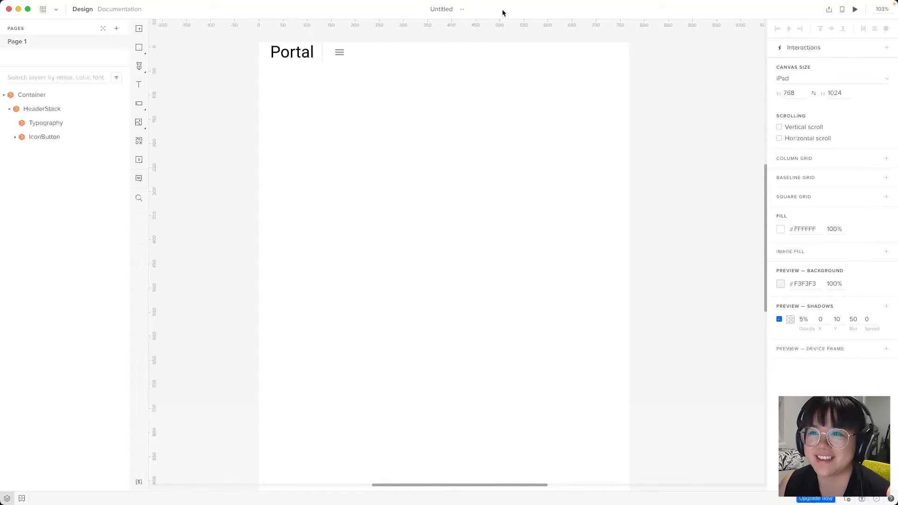
Set the HeaderStack's justify-content to space-between
left_click(53, 109)
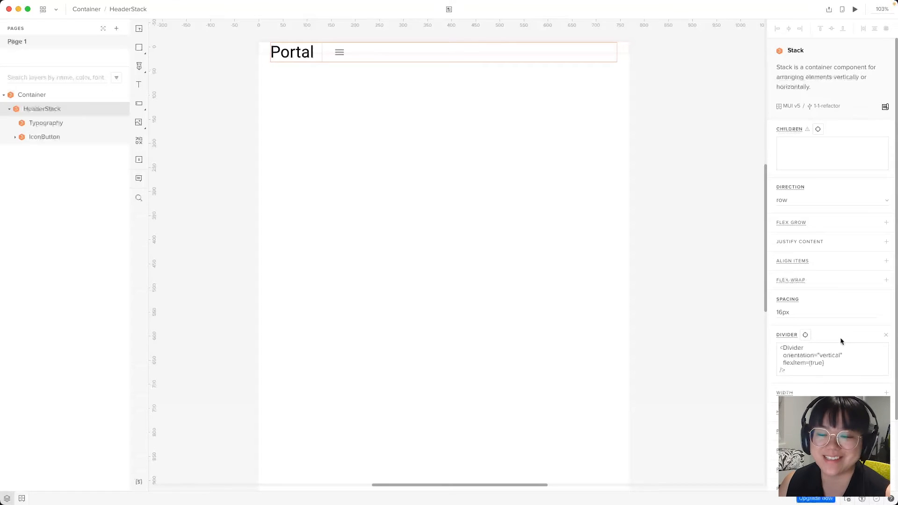
left_click(814, 244)
left_click(814, 291)
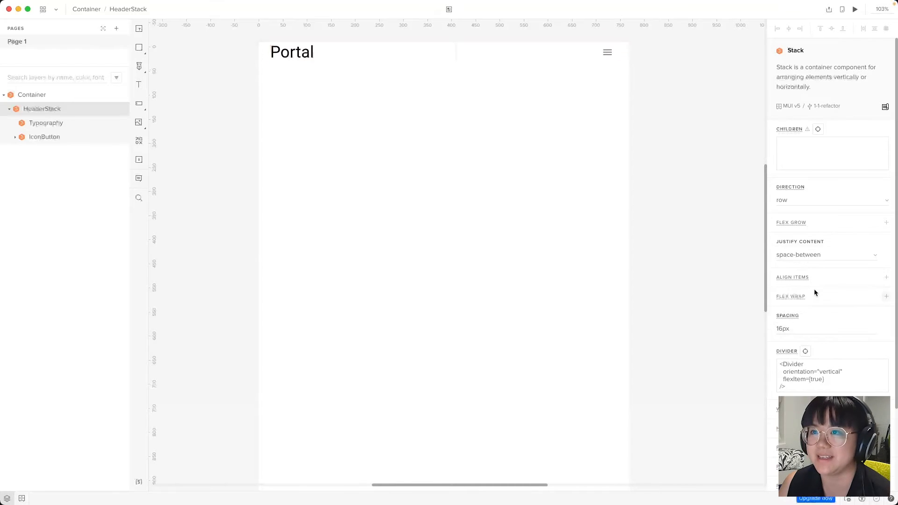
left_click(506, 253)
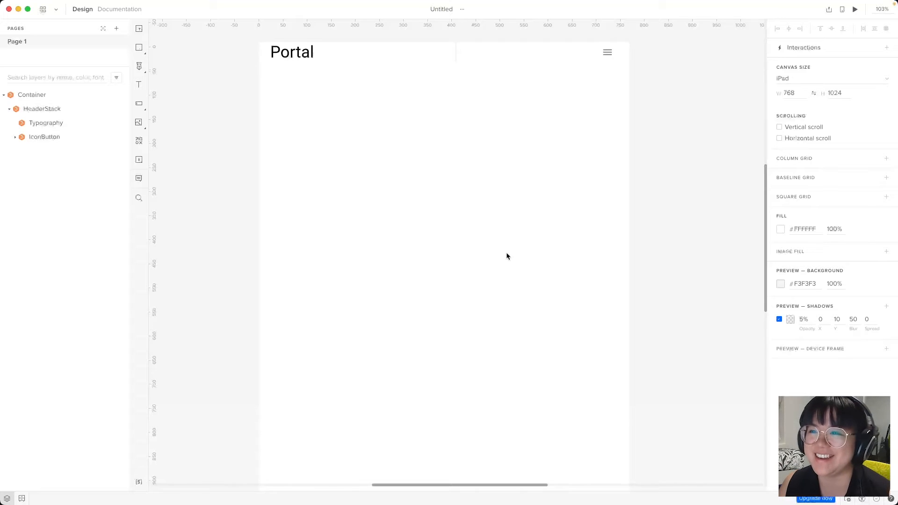
Clear the HeaderStack's Divider field to remove dividers between header items
left_click(455, 51)
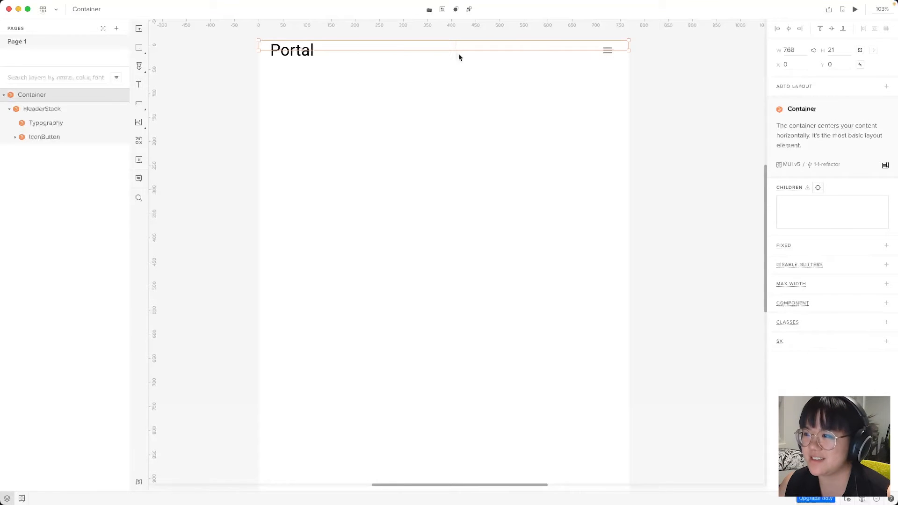
left_click(32, 108)
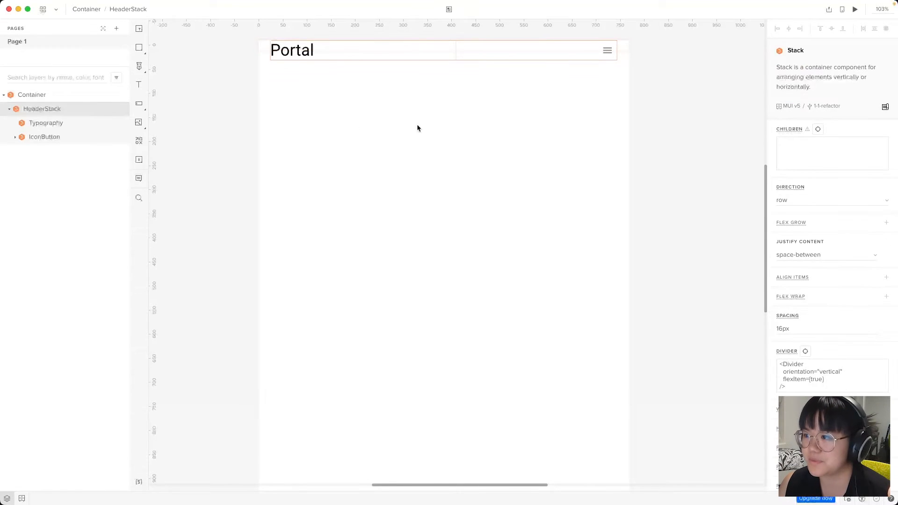
key("BackSpace")
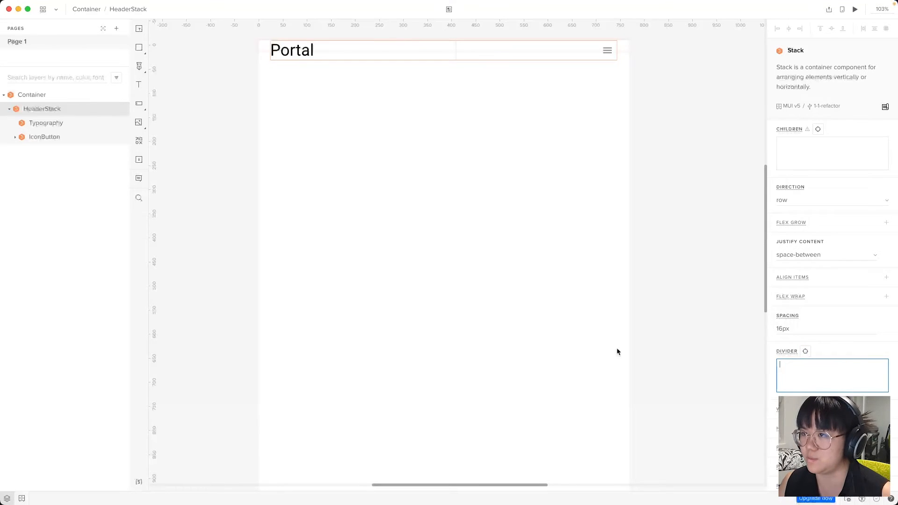
left_click(513, 335)
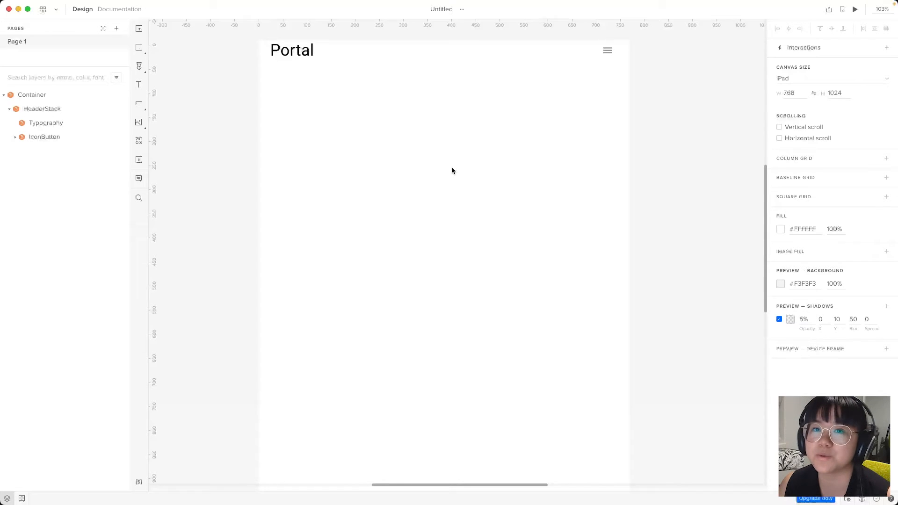
Give the HeaderStack an SX style of {"background-color": "black"}
left_click(102, 110)
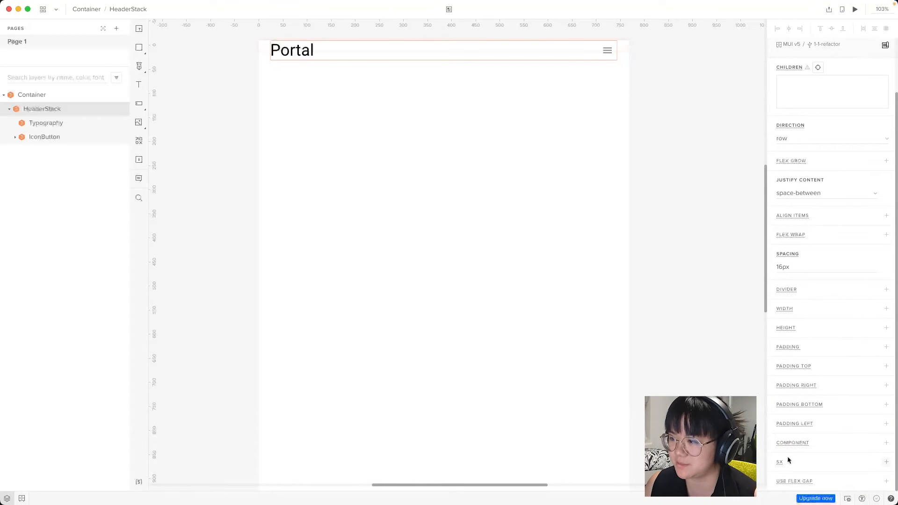
left_click(778, 462)
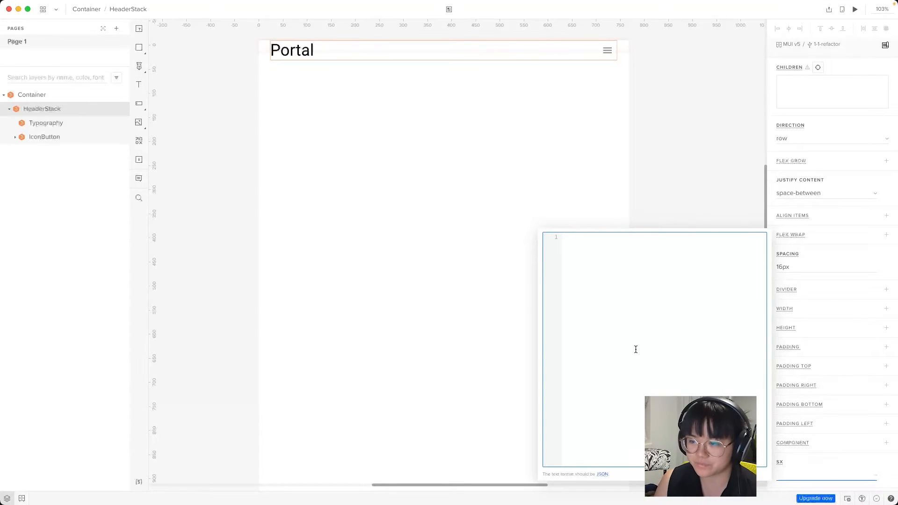
type("{\"bac")
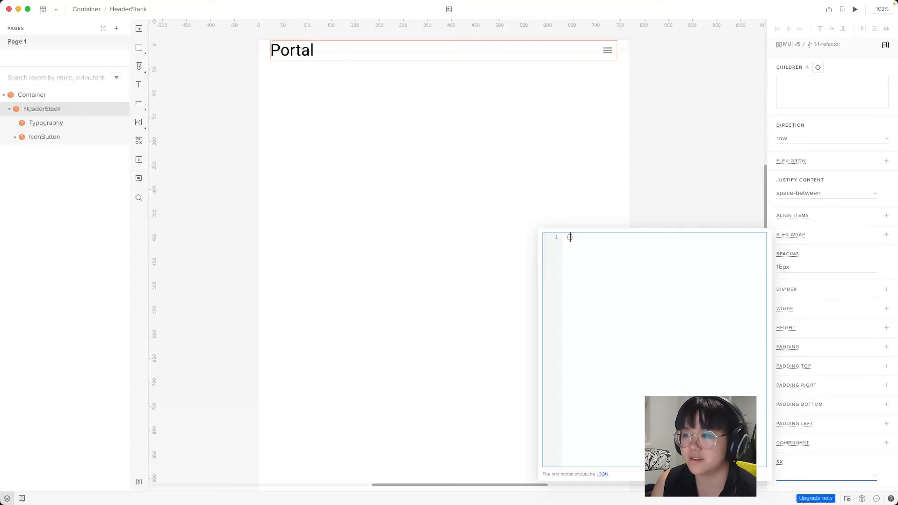
type("kground-color")
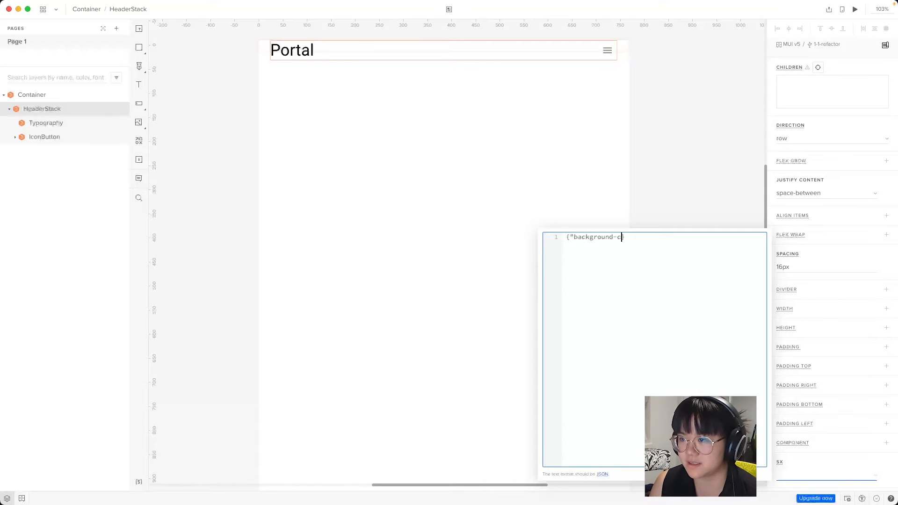
type("\": \"black\"")
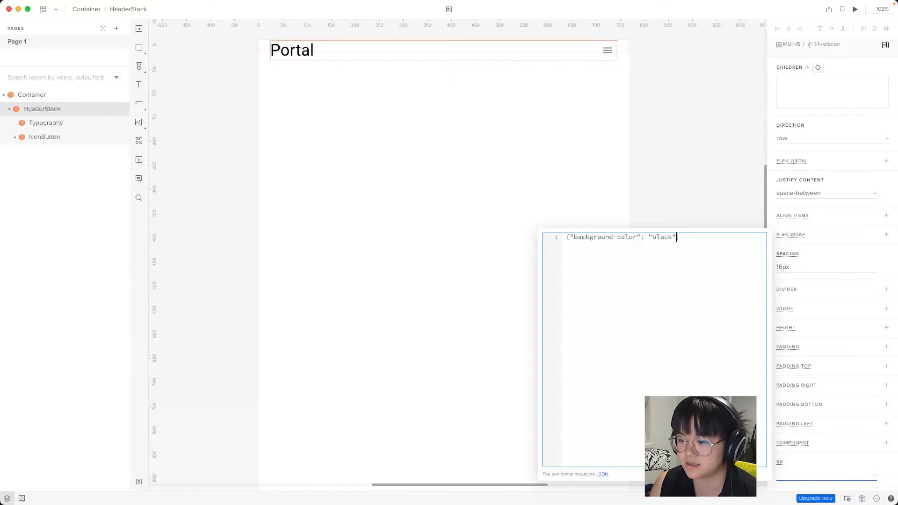
left_click(471, 363)
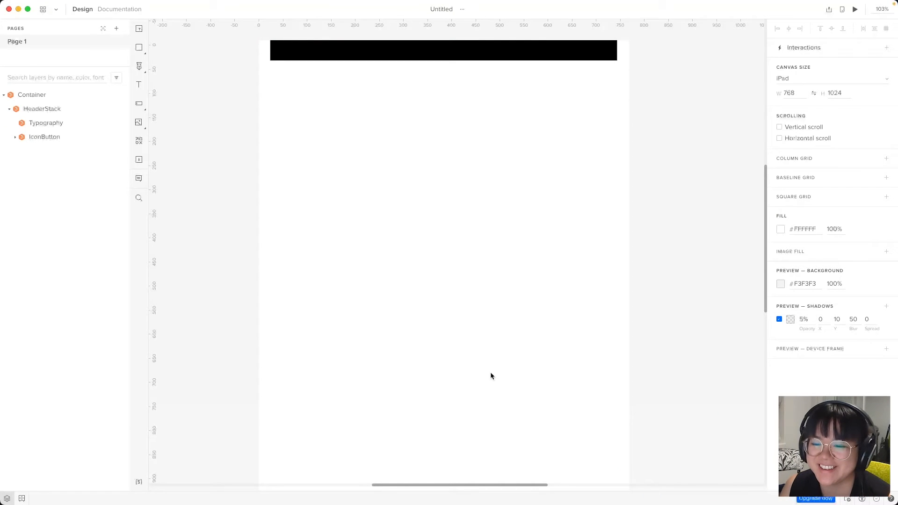
left_click(63, 122)
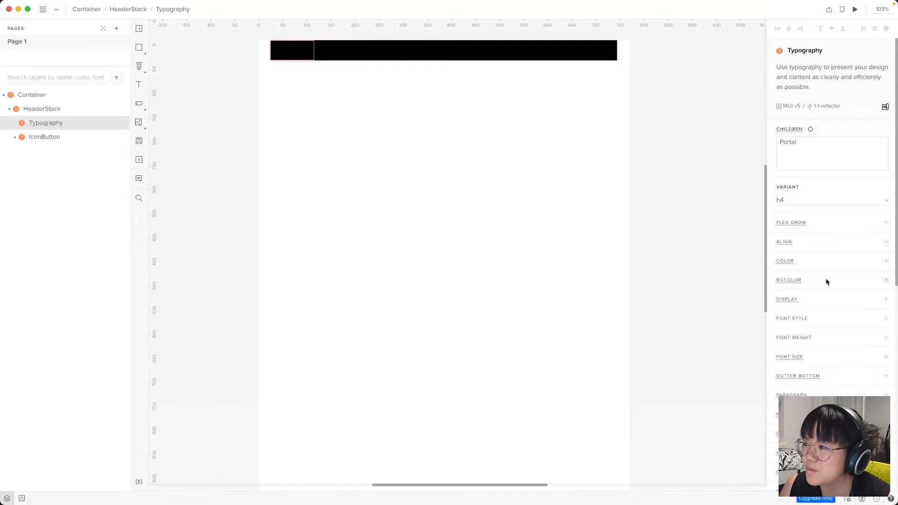
Set the Portal title Typography colour to white
left_click(790, 260)
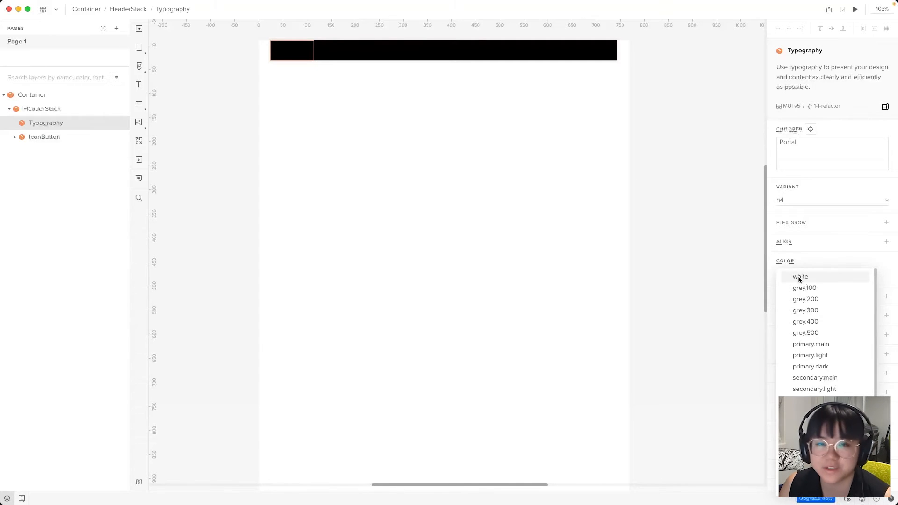
left_click(799, 278)
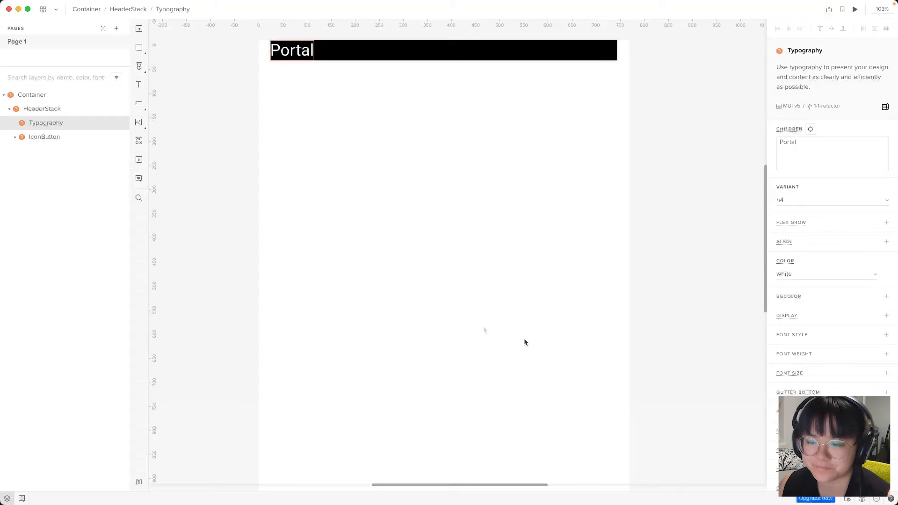
left_click(488, 283)
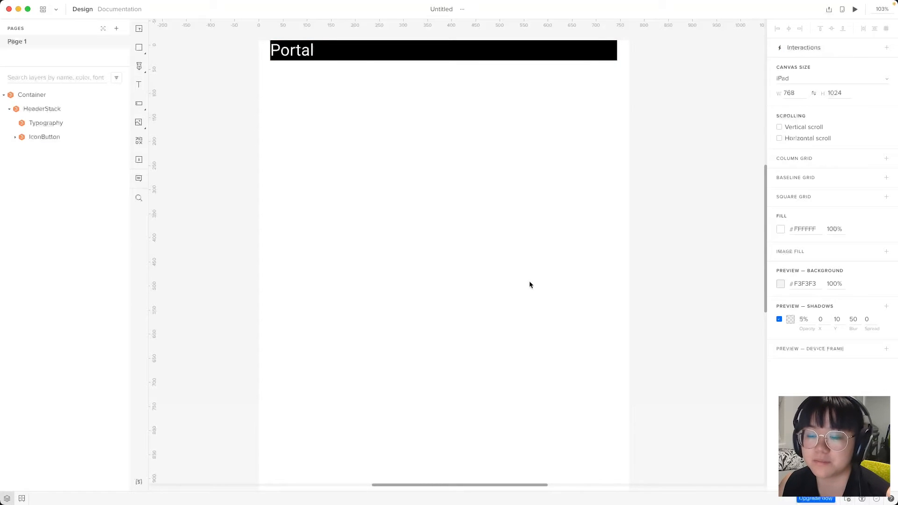
Give the menu Icon an SX style of {"color": "white"}
left_click(15, 137)
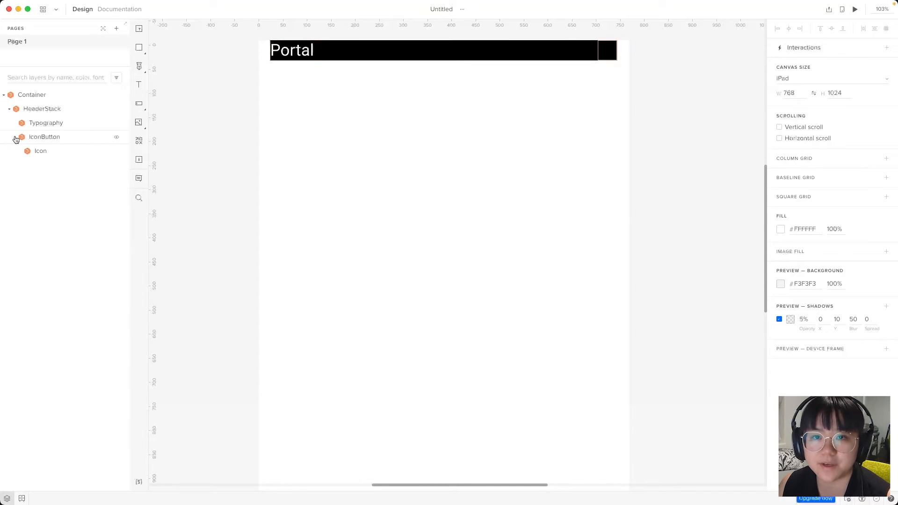
left_click(48, 151)
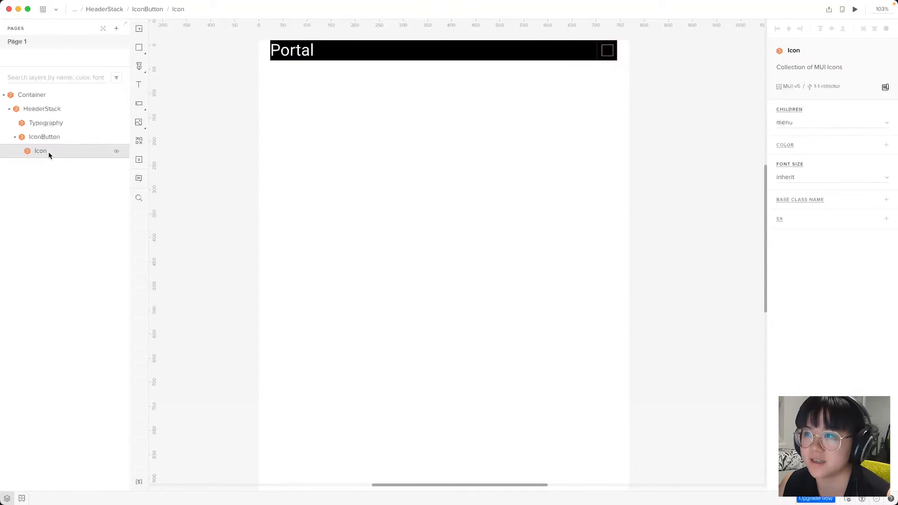
left_click(787, 144)
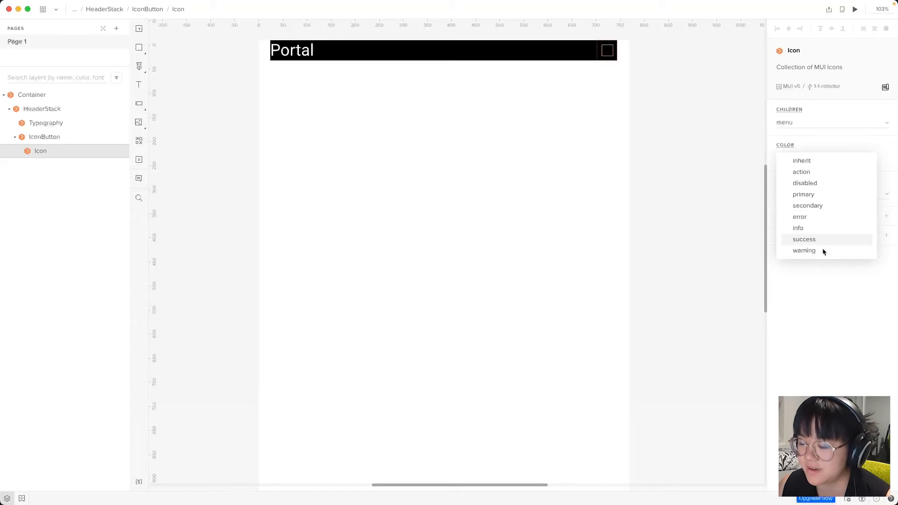
left_click(807, 268)
left_click(780, 236)
left_click(721, 274)
type("{ \"color")
type("\": \"white\"")
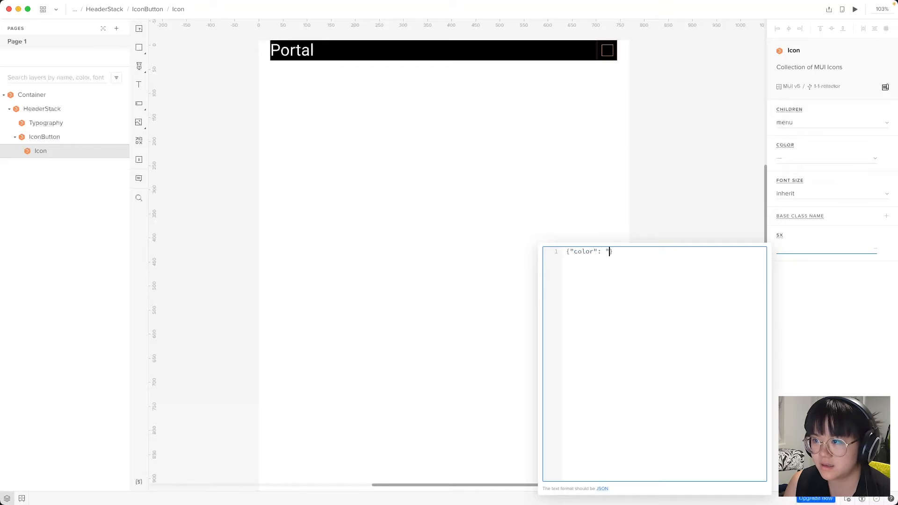
left_click(500, 254)
left_click(500, 254)
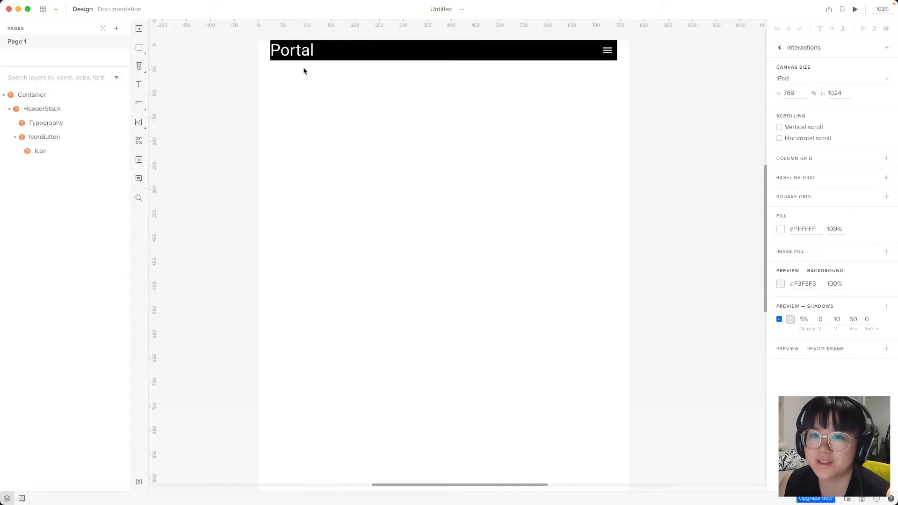
Set the HeaderStack padding to 10px
left_click(40, 111)
scroll(877, 314, "down", 2)
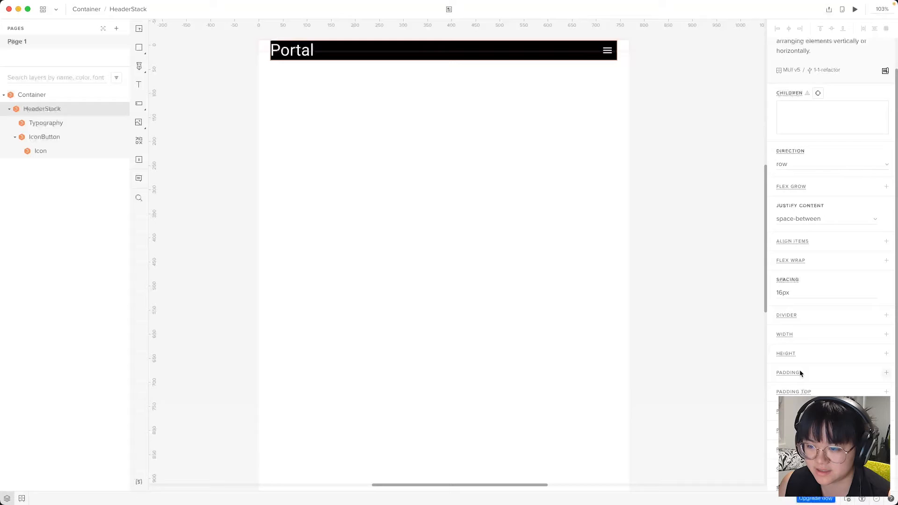
left_click(795, 372)
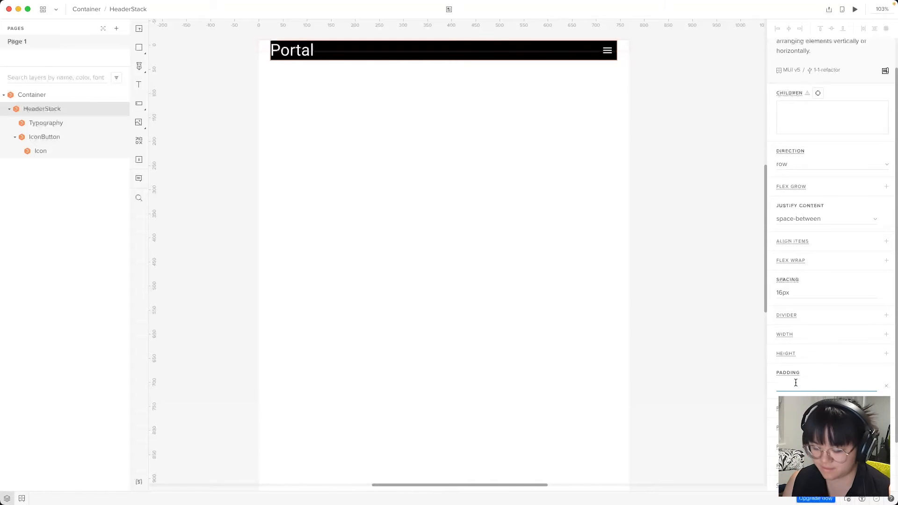
type("10px")
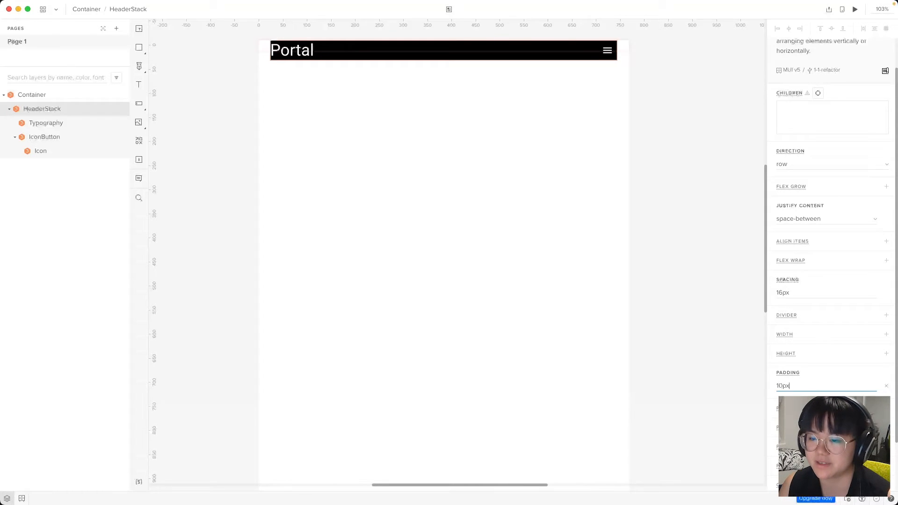
key("Return")
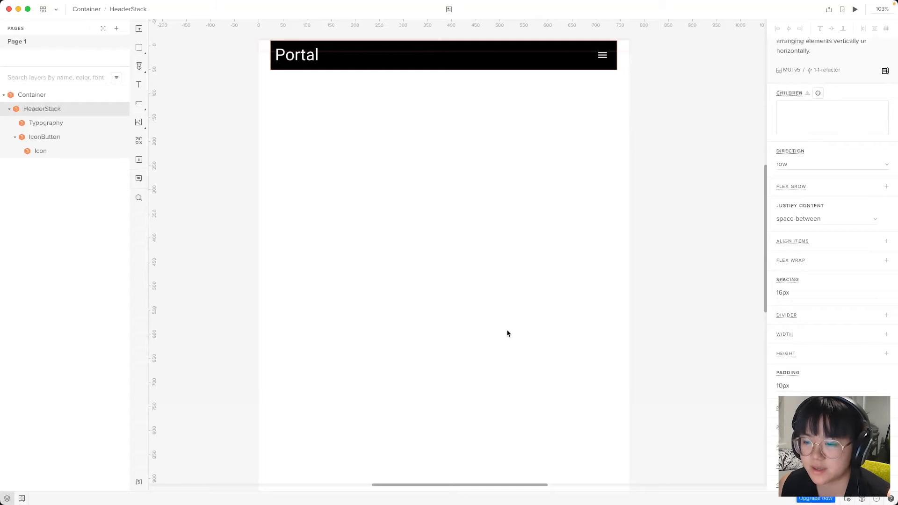
Set the HeaderStack's Align Items to center
left_click(815, 242)
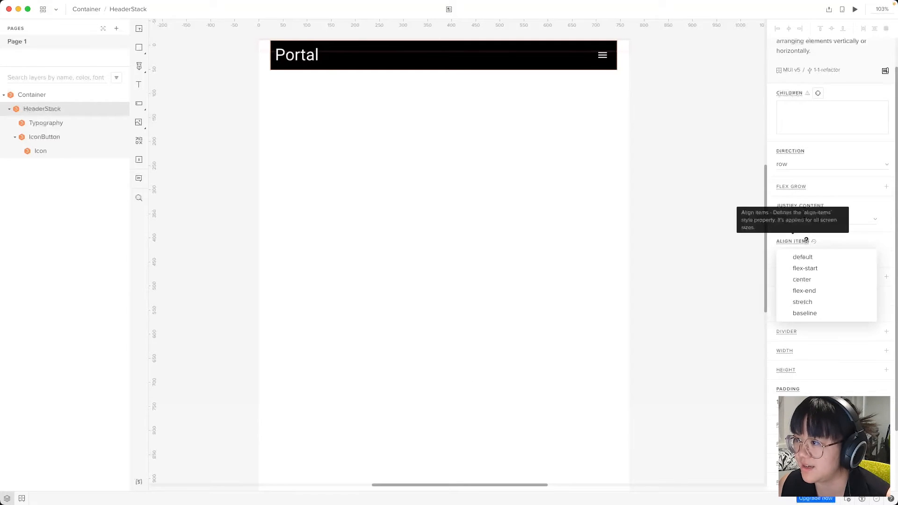
left_click(808, 281)
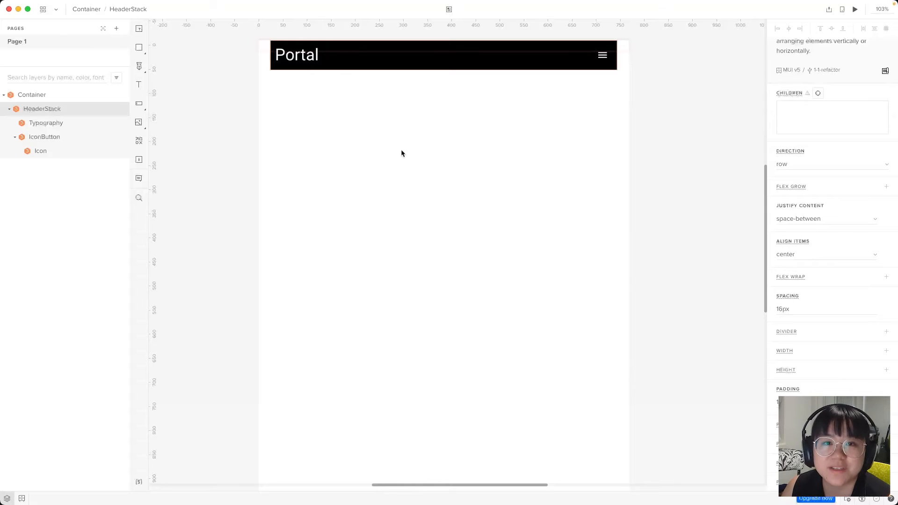
left_click(51, 93)
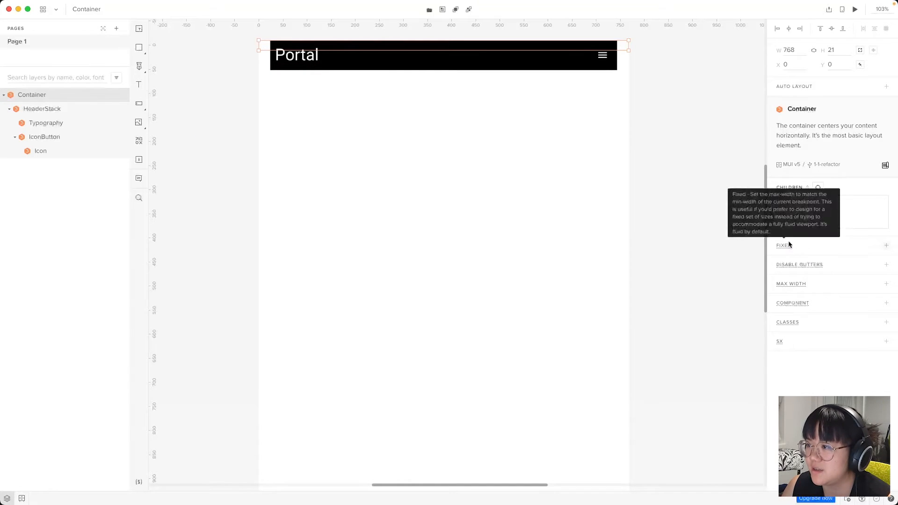
Add Disable Gutters to the Container, compare both states, and leave it set to true
mouse_move(796, 263)
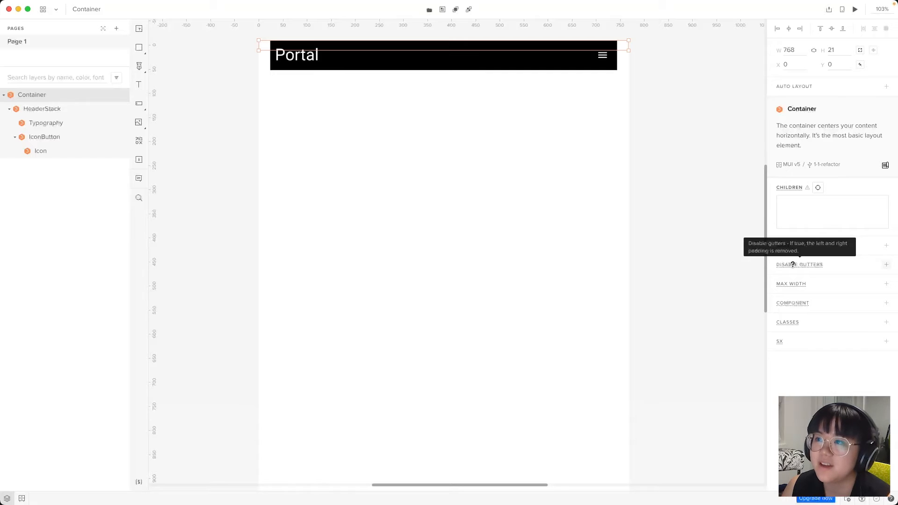
left_click(793, 265)
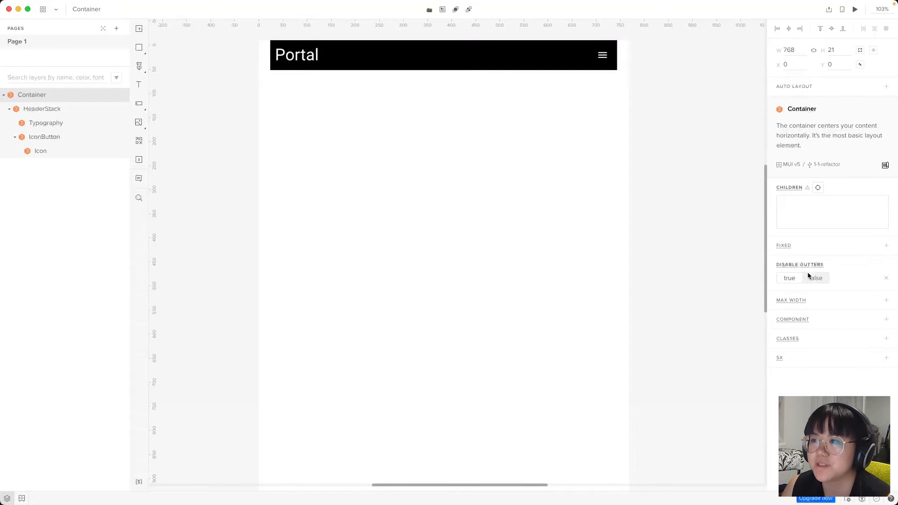
left_click(782, 277)
left_click(806, 276)
left_click(791, 277)
left_click(814, 276)
left_click(783, 277)
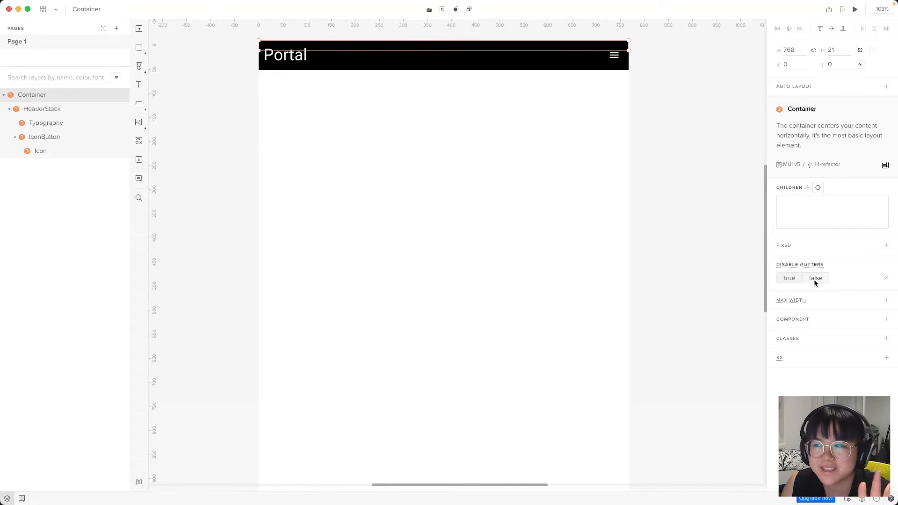
left_click(814, 280)
left_click(783, 279)
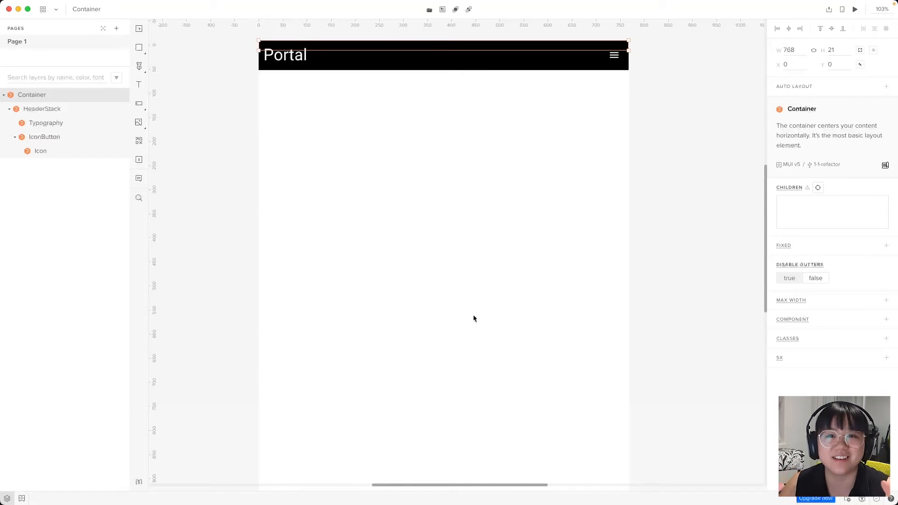
Insert a new Stack from the component library and move it higher on the page
left_click(455, 287)
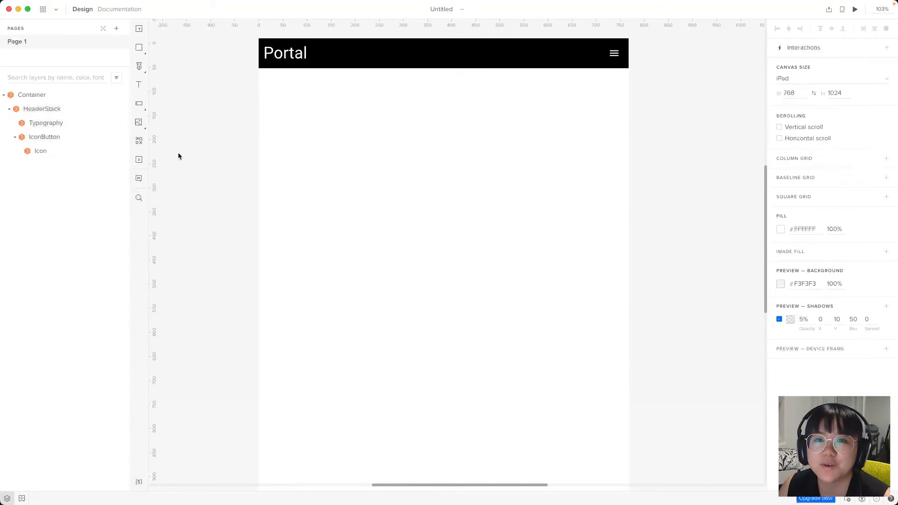
key("alt+2")
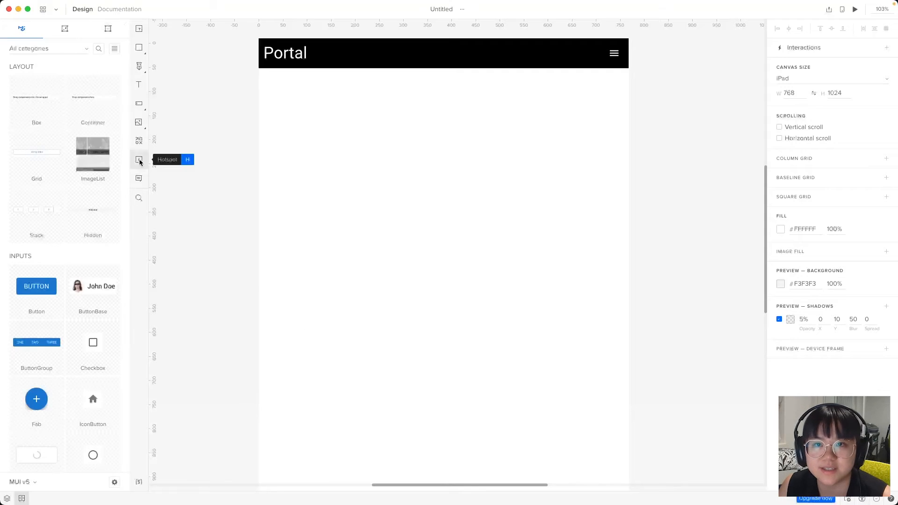
left_click(100, 49)
type("stack")
left_click(40, 126)
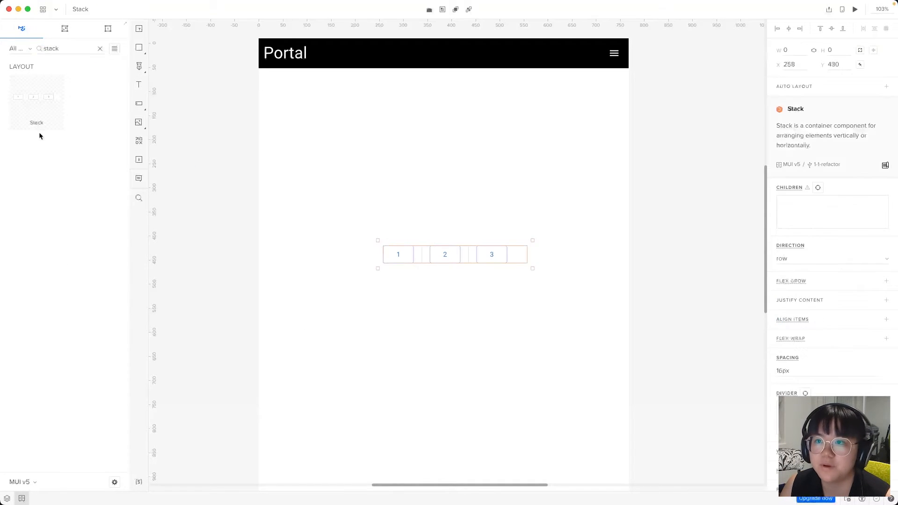
left_click_drag(476, 254, 473, 197)
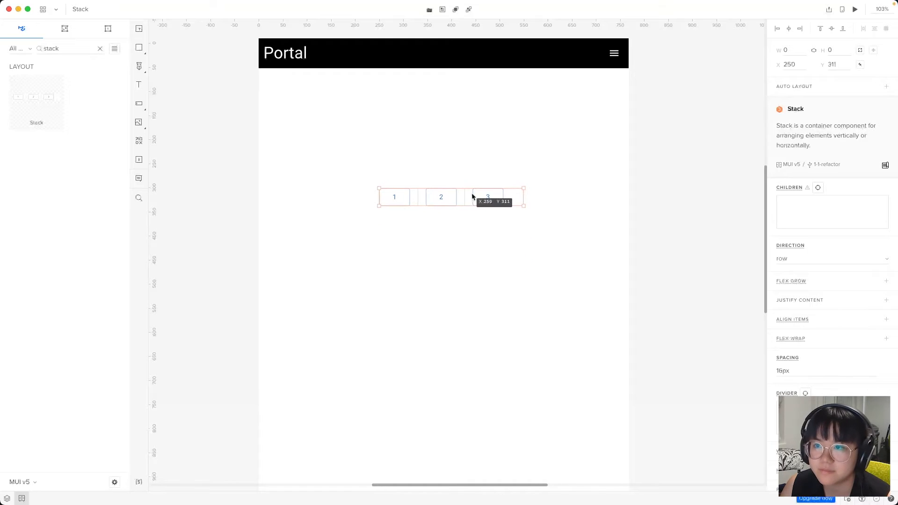
Nest UserStack inside Container under the header and delete its three placeholder buttons
key("alt+1")
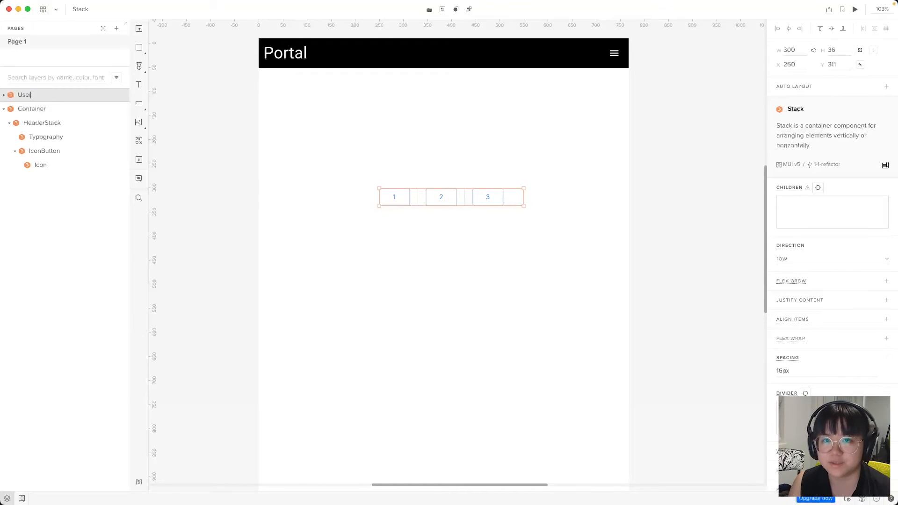
left_click_drag(28, 95, 39, 116)
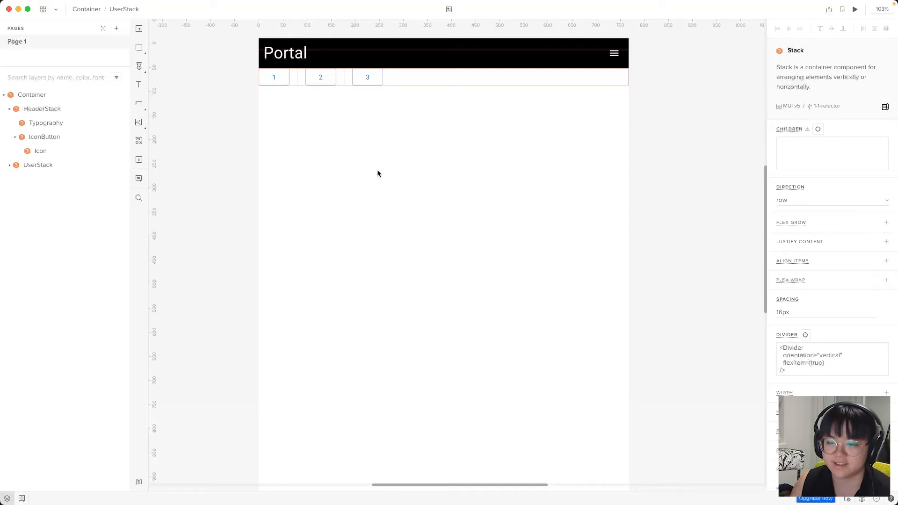
left_click(12, 167)
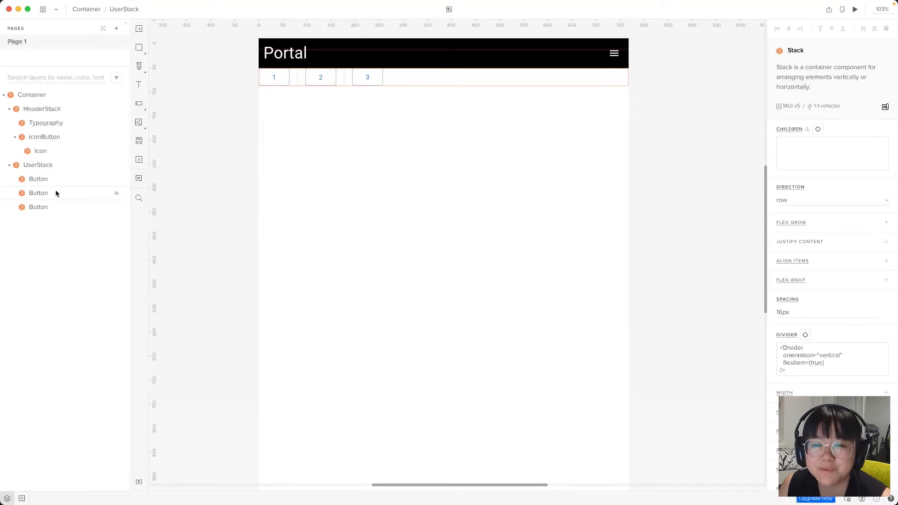
left_click(54, 181)
left_click(61, 212, "shift")
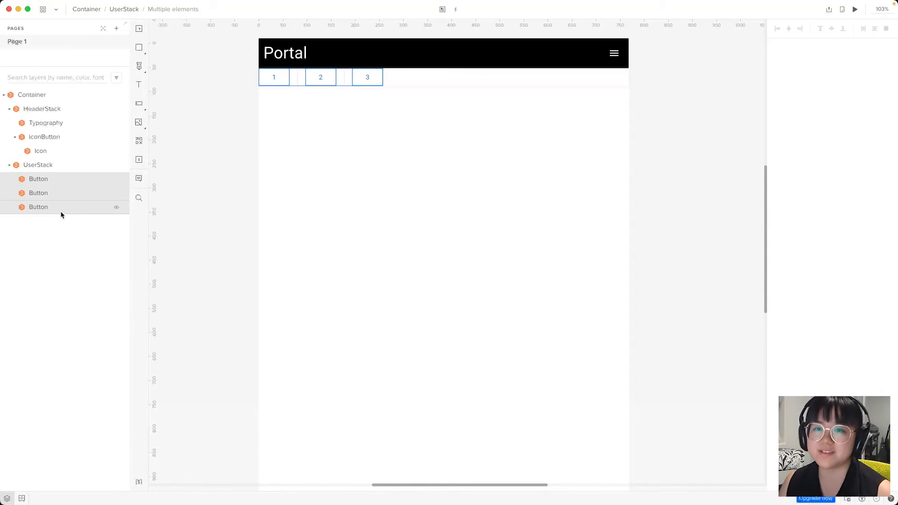
key("Delete")
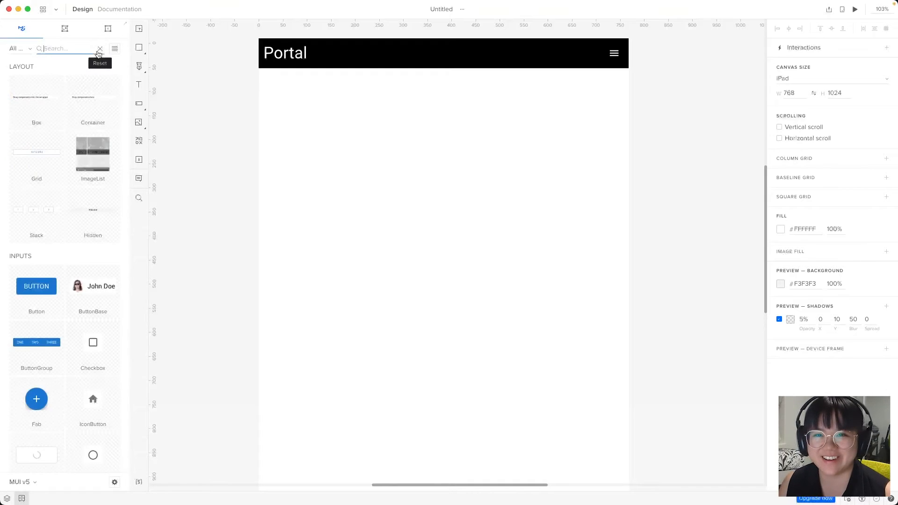
Insert an Avatar and a Stack component from the library
type("avat")
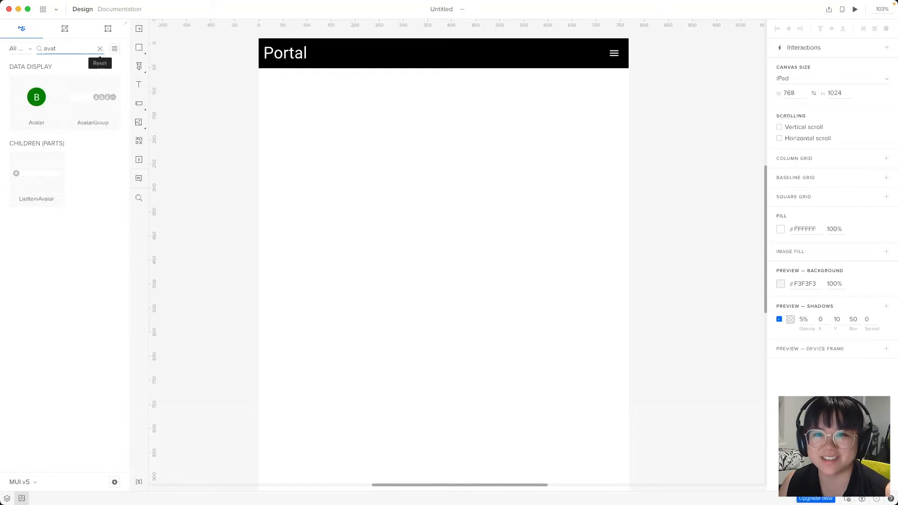
left_click(49, 97)
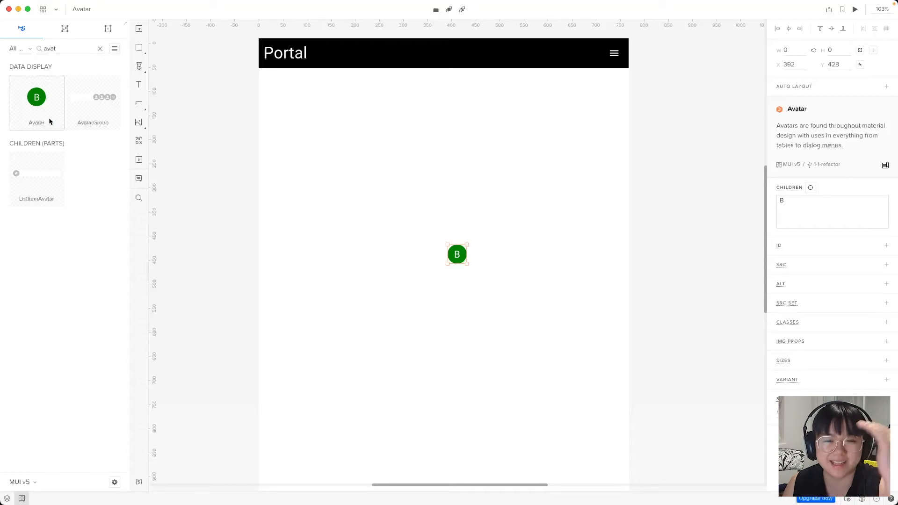
double_click(81, 47)
type("stack")
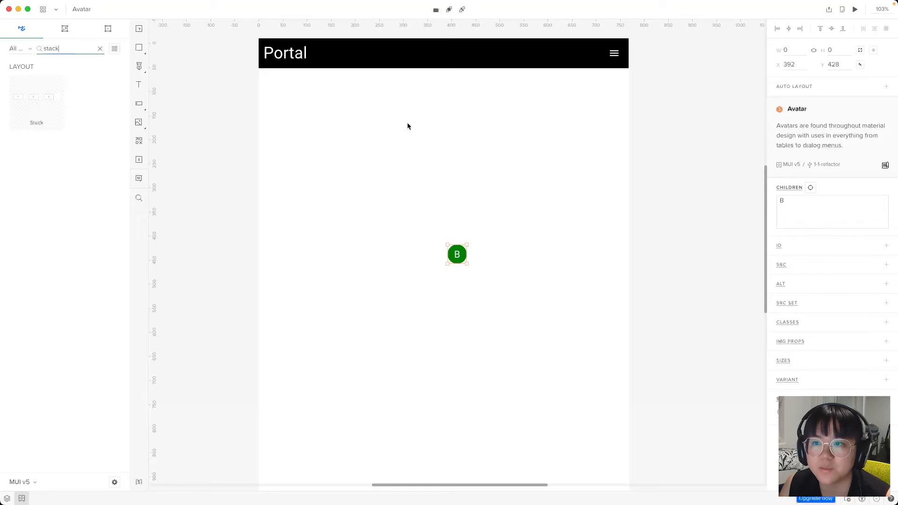
left_click(57, 104)
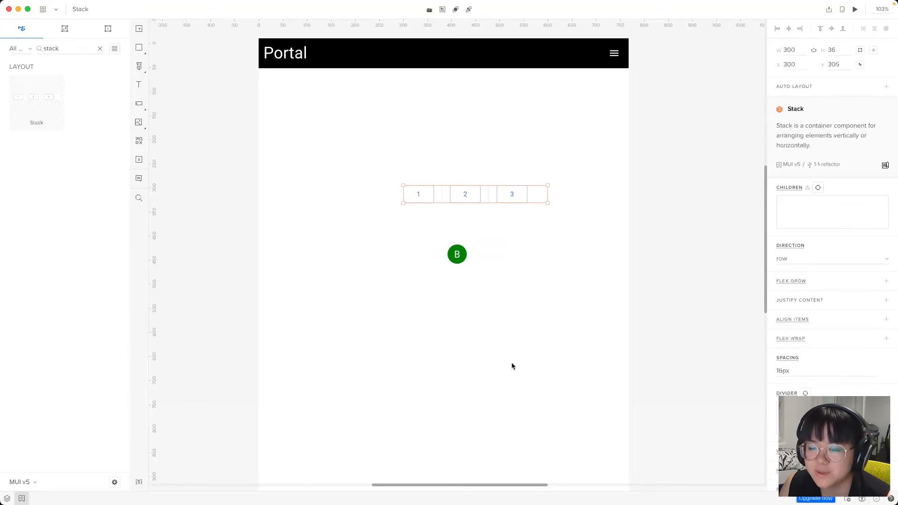
Move the new Avatar and Stack layers into UserStack
left_click(477, 347)
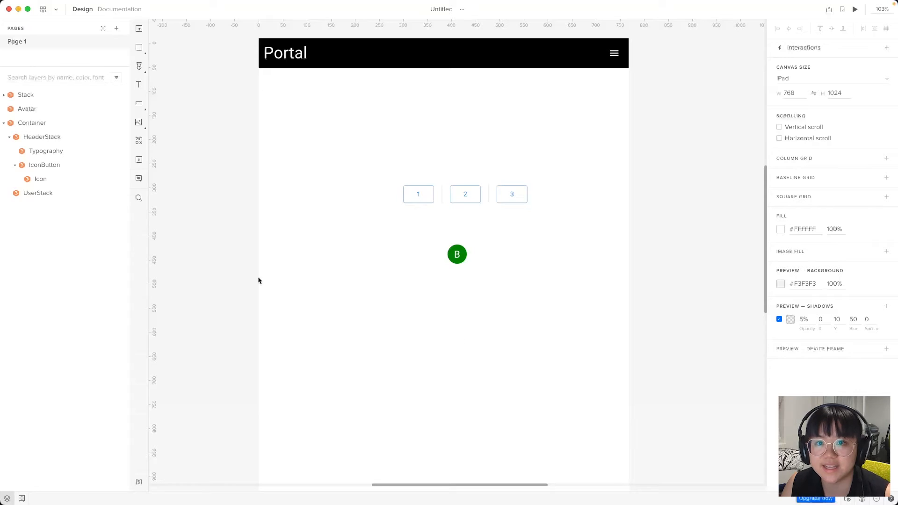
left_click(36, 95)
left_click(43, 108, "shift")
left_click_drag(43, 108, 44, 176)
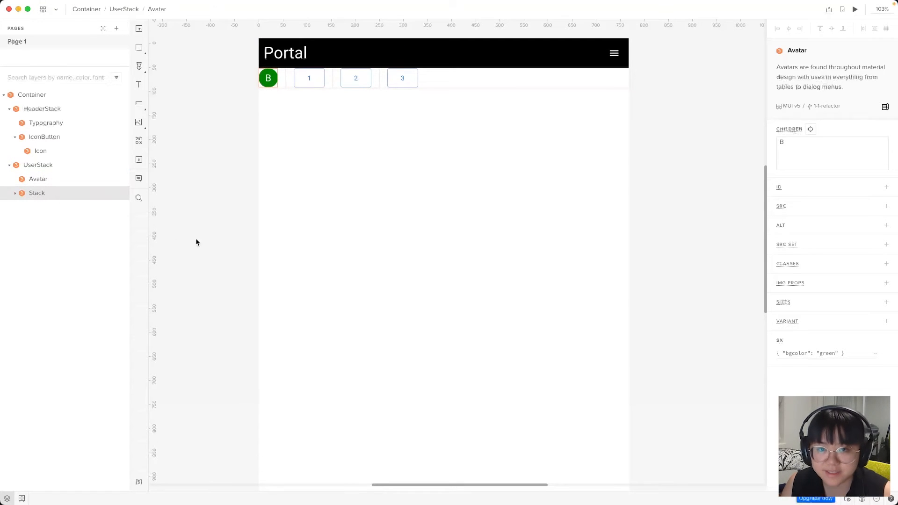
Delete buttons 1, 2 and 3 from the Stack beside the Avatar
left_click(14, 193)
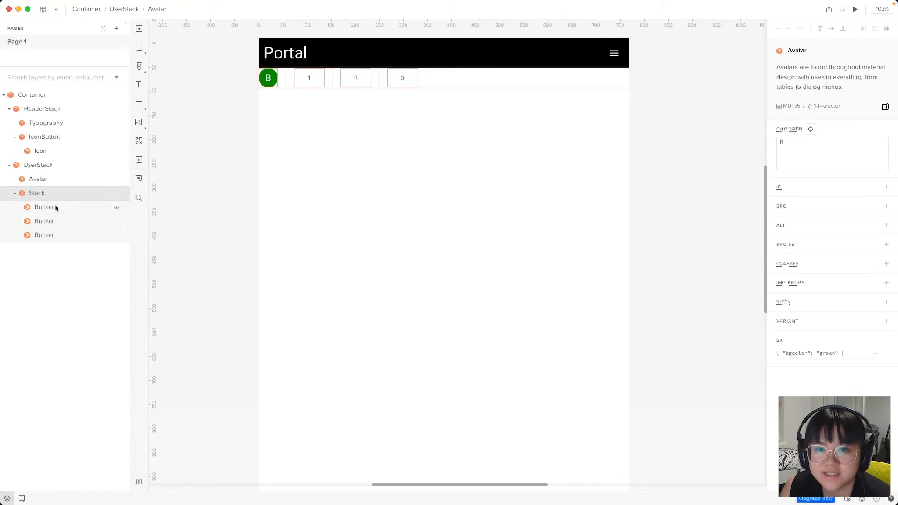
left_click(38, 207)
left_click(59, 237, "shift")
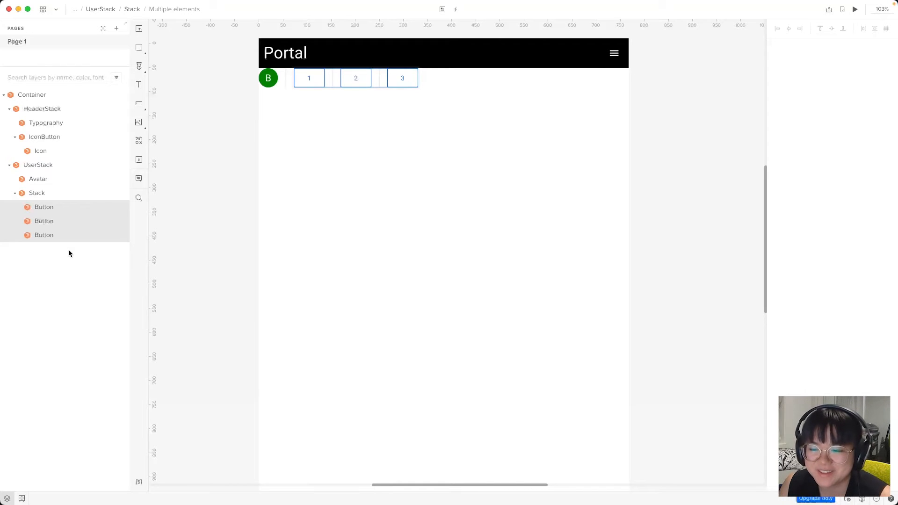
key("Delete")
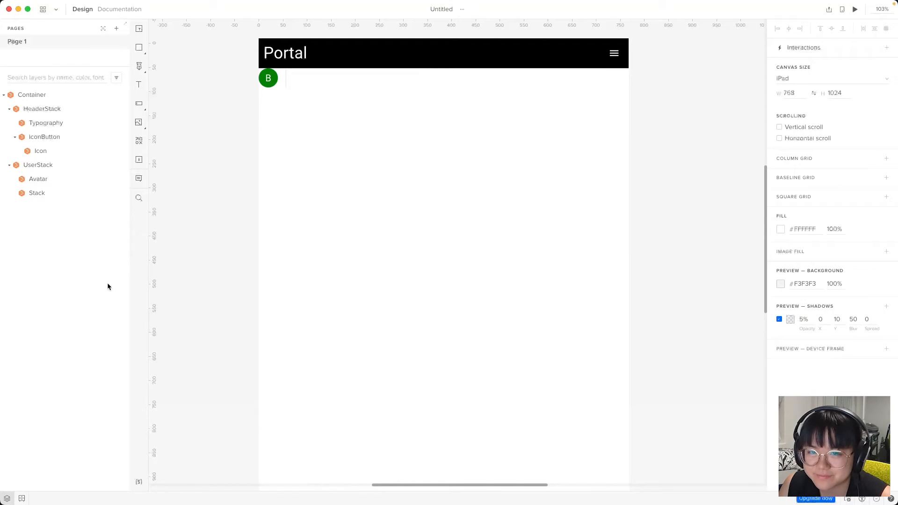
Rename the emptied Stack layer to UserTextStack
left_click(52, 194)
double_click(51, 195)
type("UserTextStack")
key("Return")
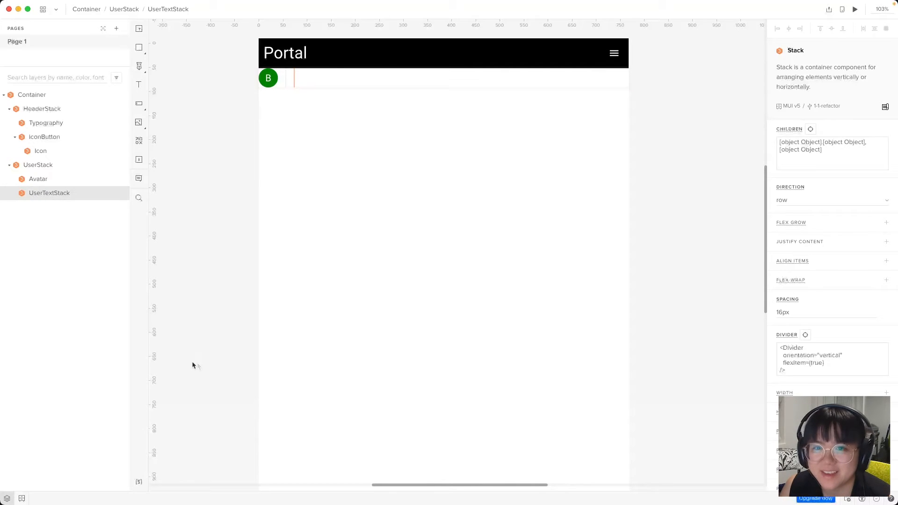
left_click(344, 260)
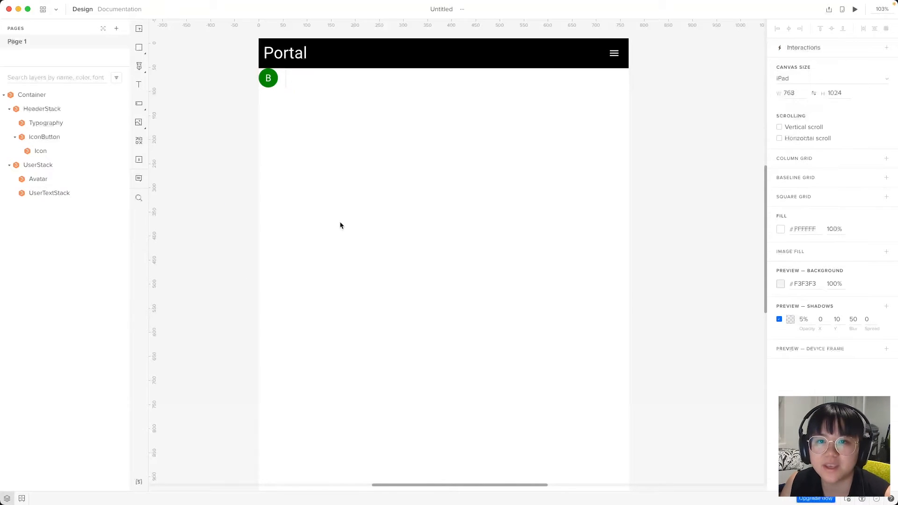
Insert Typography from the library and move its three Roboto text items into UserTextStack
key("alt+2")
left_click(98, 49)
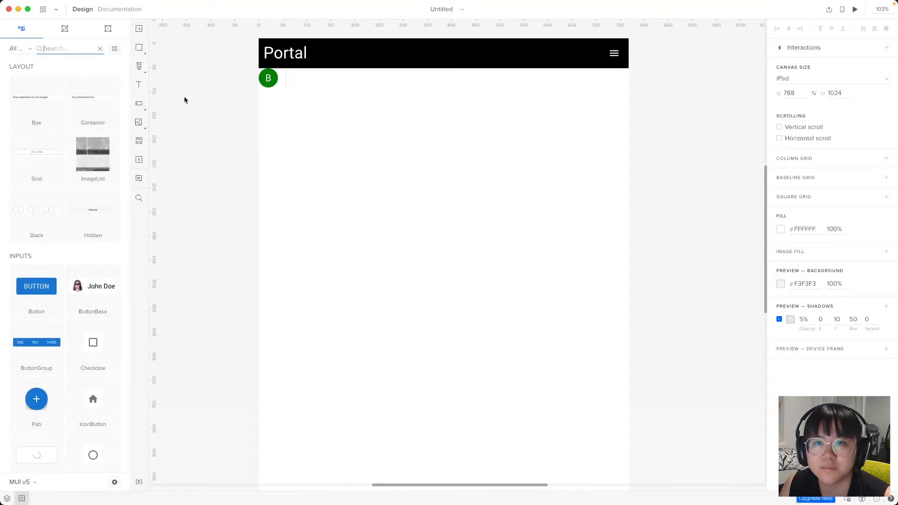
type("typo")
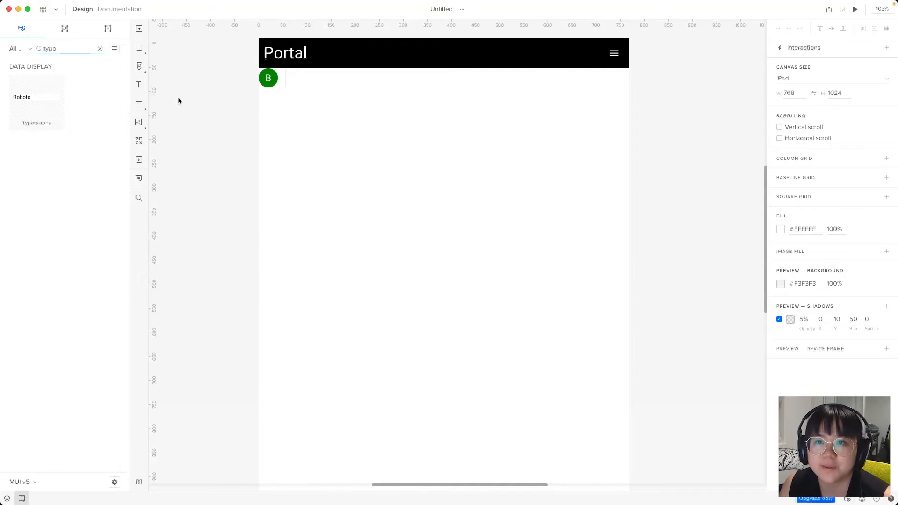
left_click(44, 102)
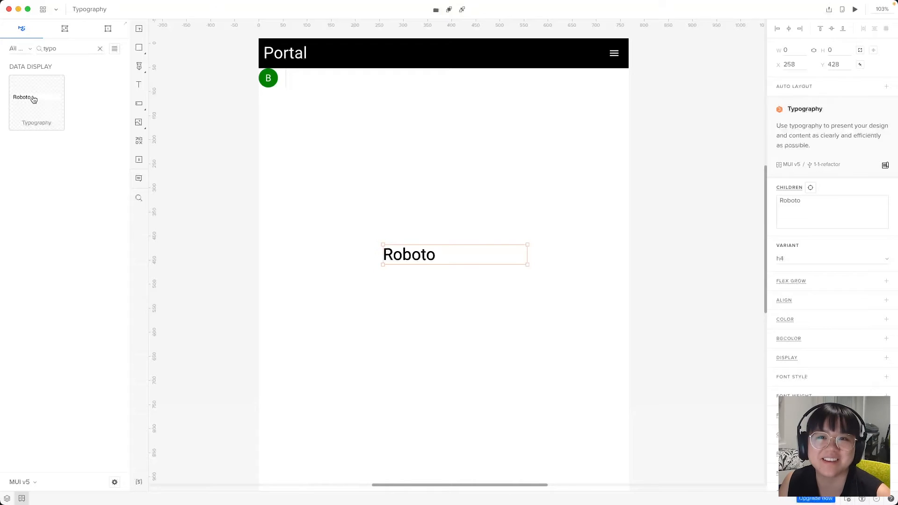
left_click(7, 498)
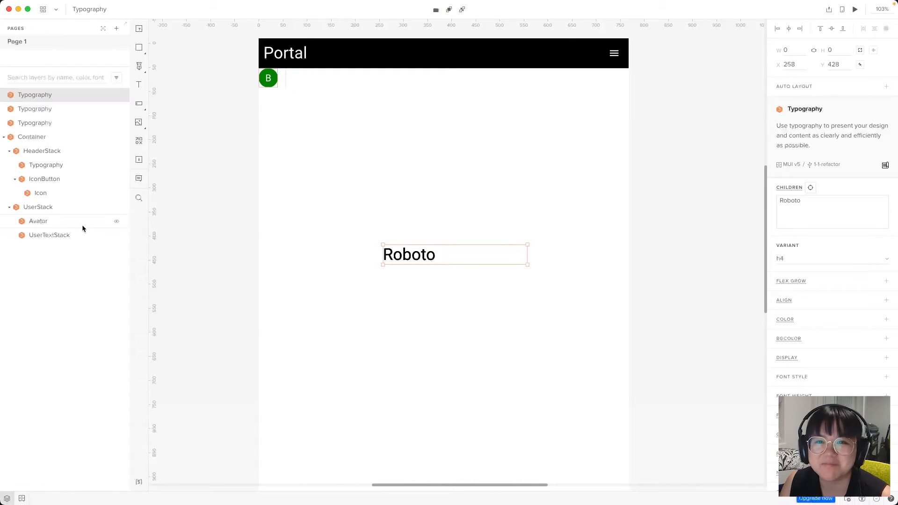
left_click(56, 121, "shift")
left_click_drag(46, 106, 48, 239)
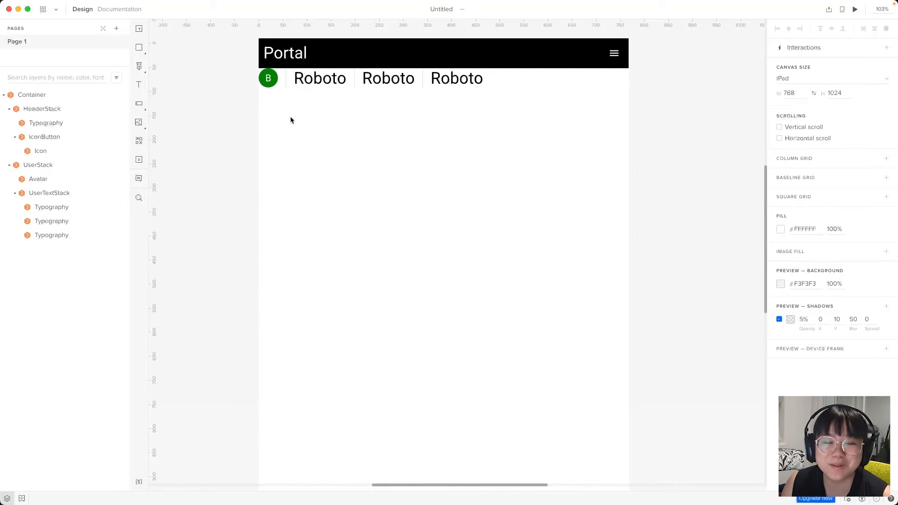
left_click(40, 182)
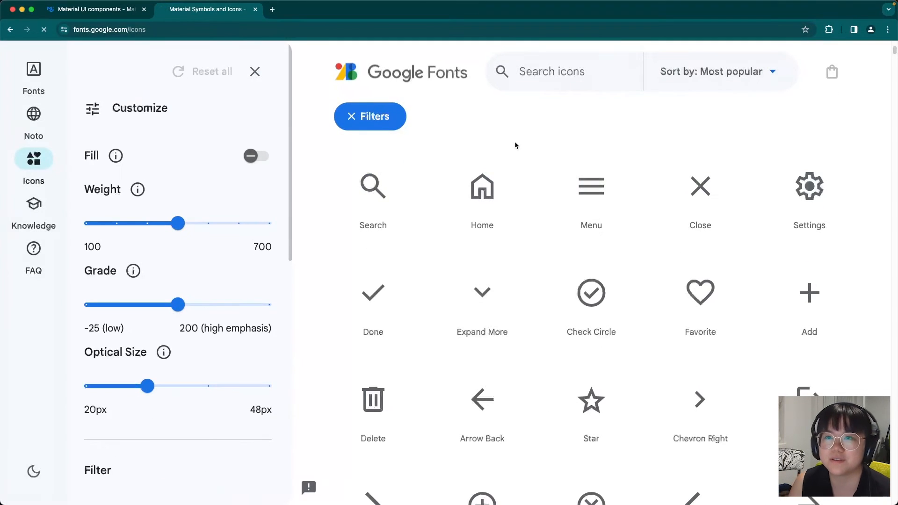
Open placekitten.com in a new Chrome tab and view its sample kitten image
key("super+t")
type("placekitten.com")
key("Return")
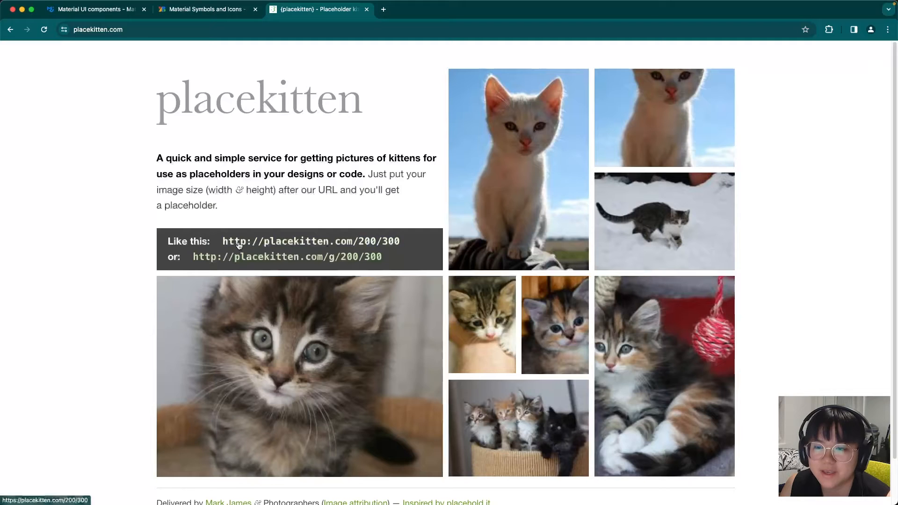
left_click(360, 246)
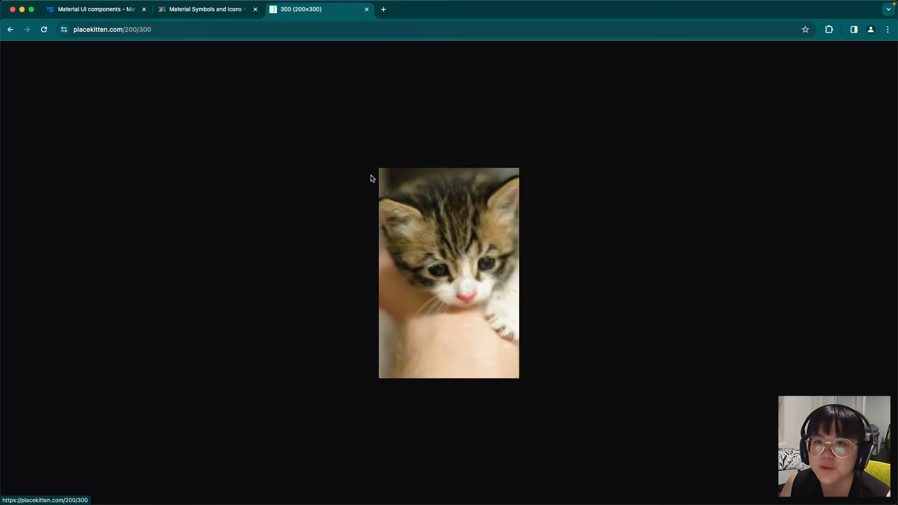
Change the image address to /150/150 to load a 150×150 kitten, and select the URL
double_click(125, 29)
double_click(162, 29)
left_click_drag(174, 29, 148, 30)
type("150/150")
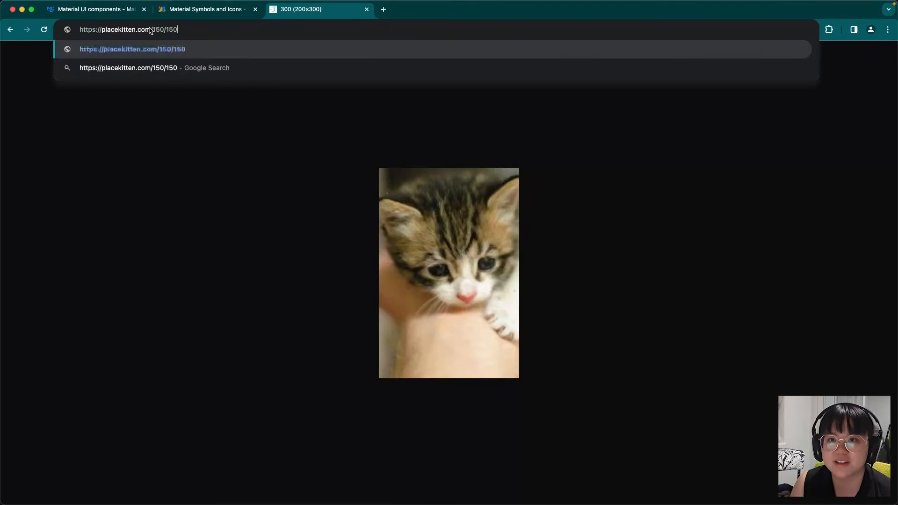
key("Return")
left_click(150, 29)
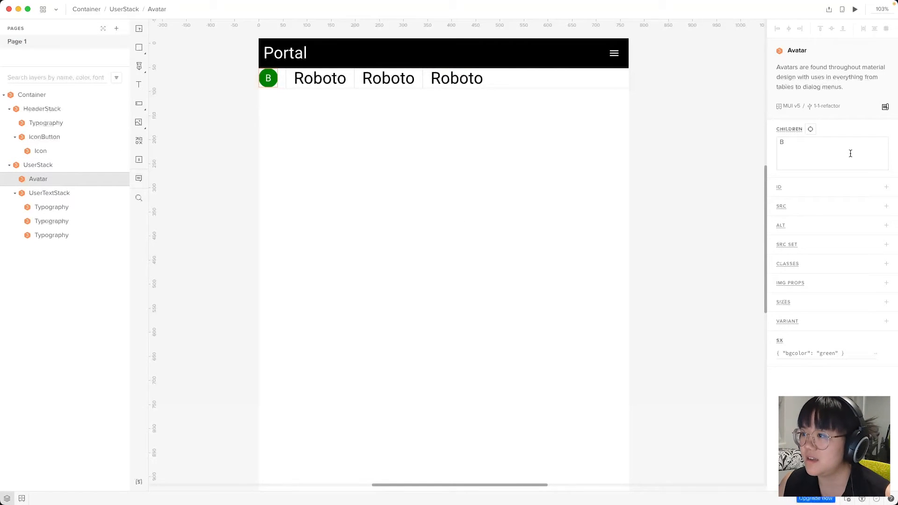
Paste the kitten image address as the Avatar's image source
left_click(779, 206)
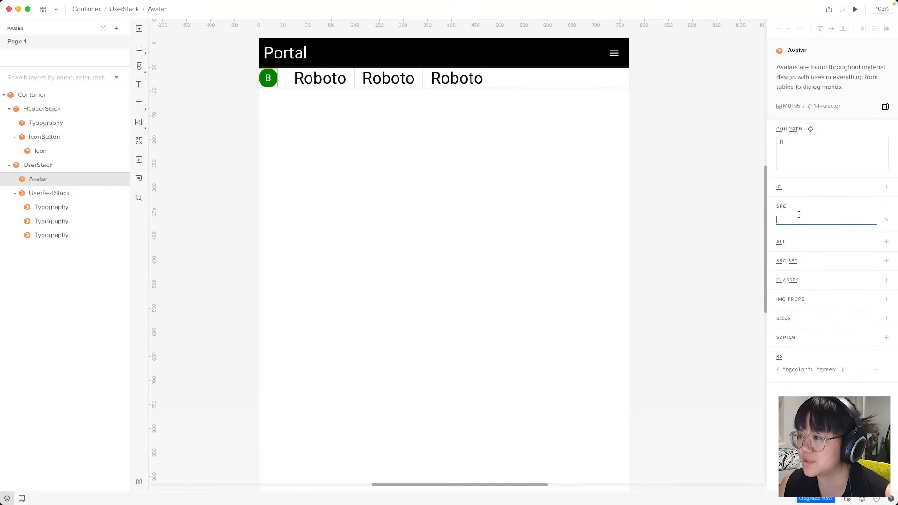
key("super+v")
left_click(622, 251)
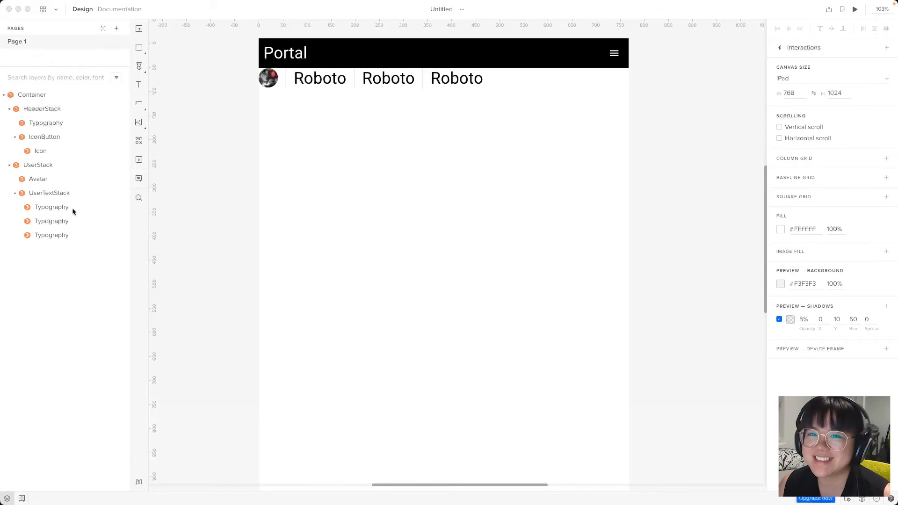
left_click(47, 180)
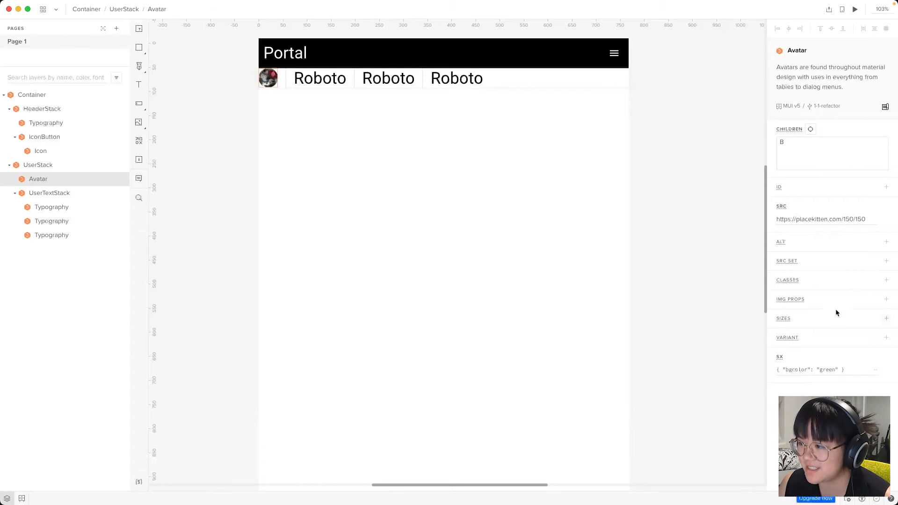
Add "width": "150px" and "height": "150px" to the Avatar's sx styling
mouse_move(778, 356)
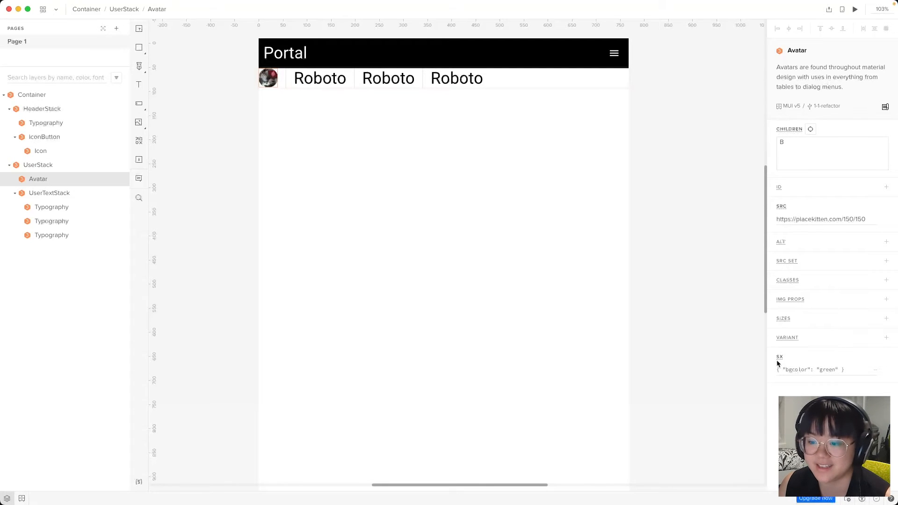
left_click(795, 371)
left_click_drag(663, 140, 581, 139)
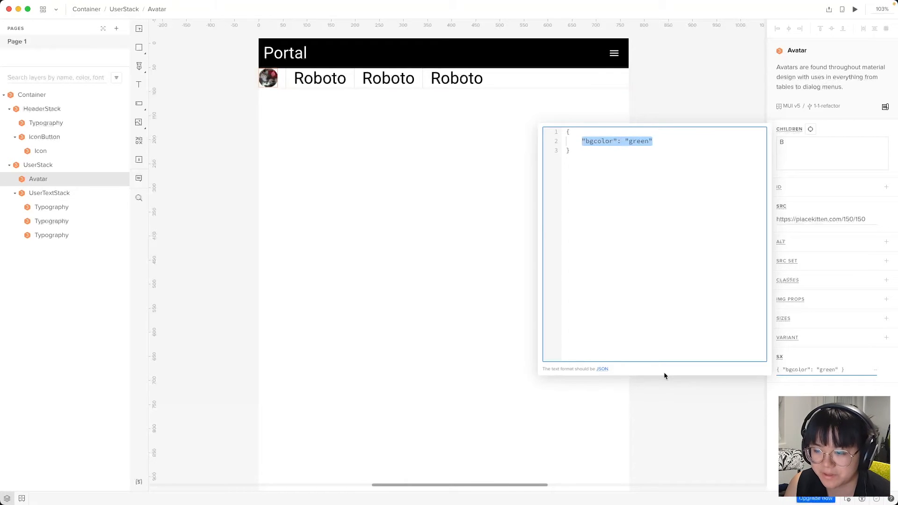
type("\"width\": \"15-")
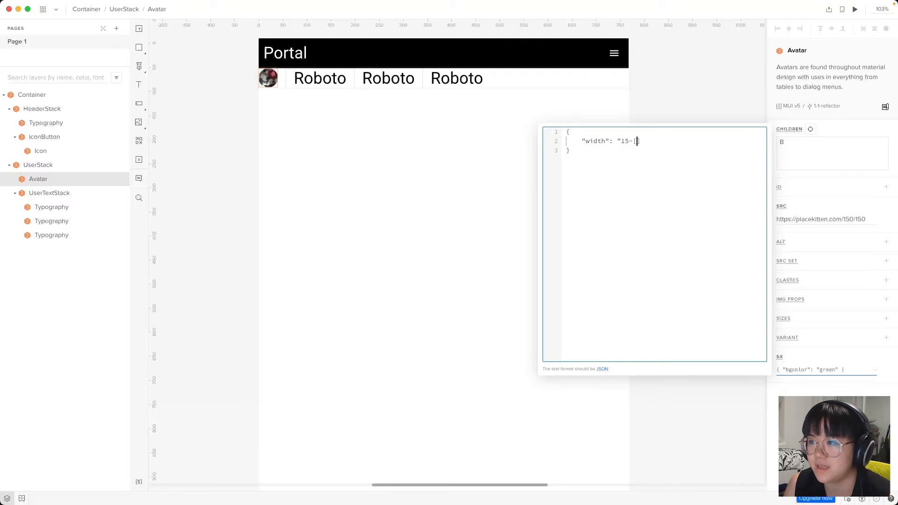
key("BackSpace")
type("0px\",")
key("Return")
type("\"height\"")
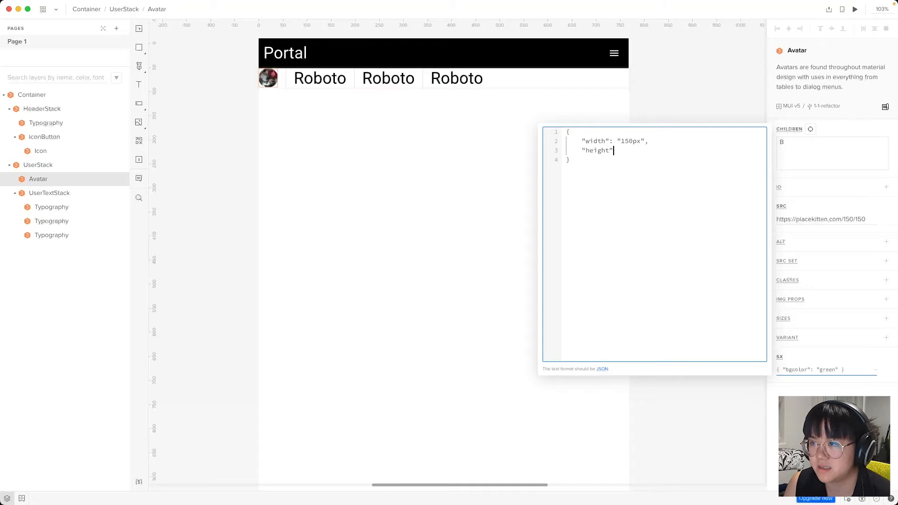
type(": \"150px\"")
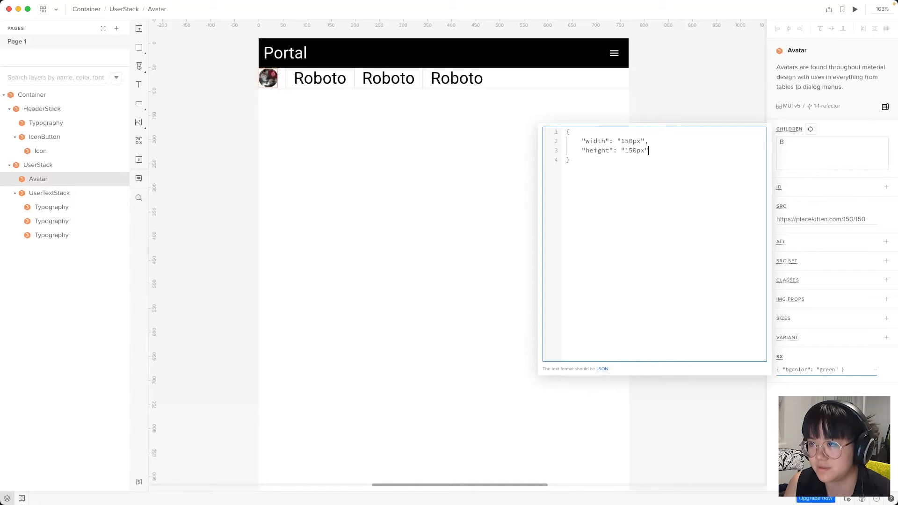
left_click(366, 372)
key("super+Tab")
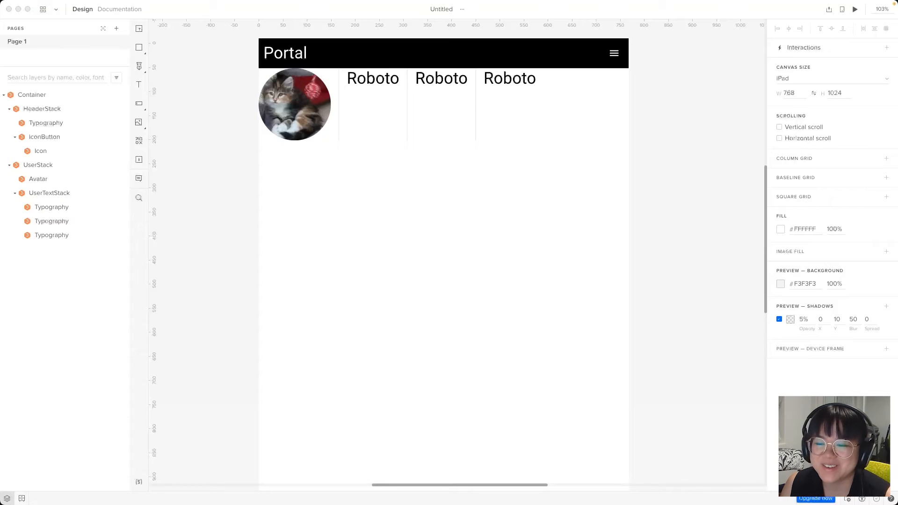
Set UserTextStack's Direction to column so the three texts stack vertically
left_click(64, 192)
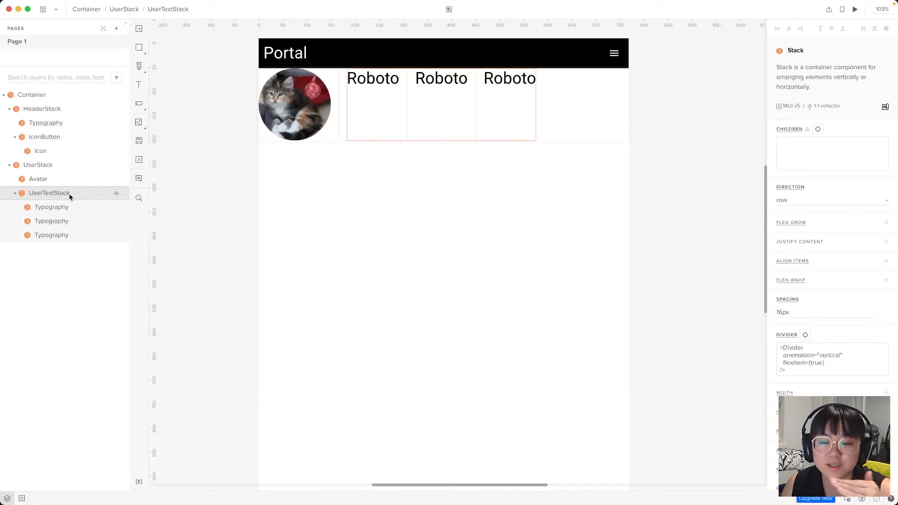
left_click(789, 200)
left_click(801, 213)
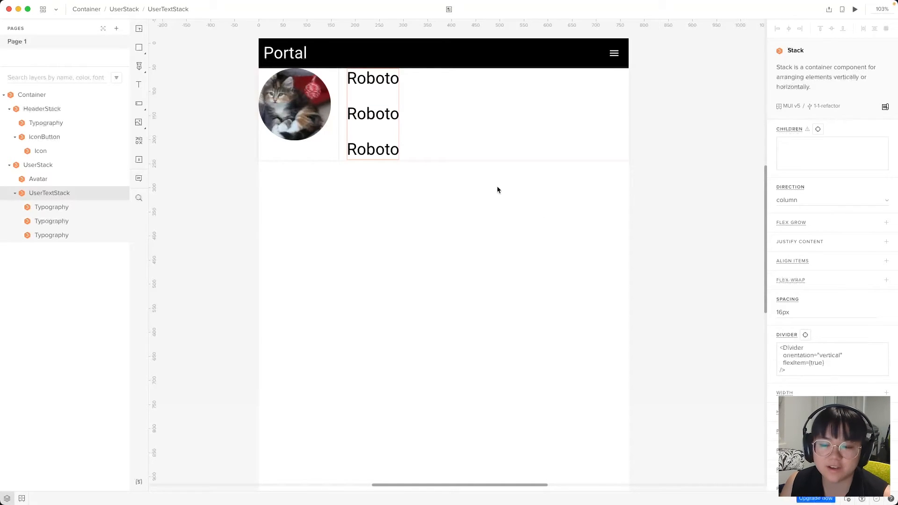
left_click(54, 207)
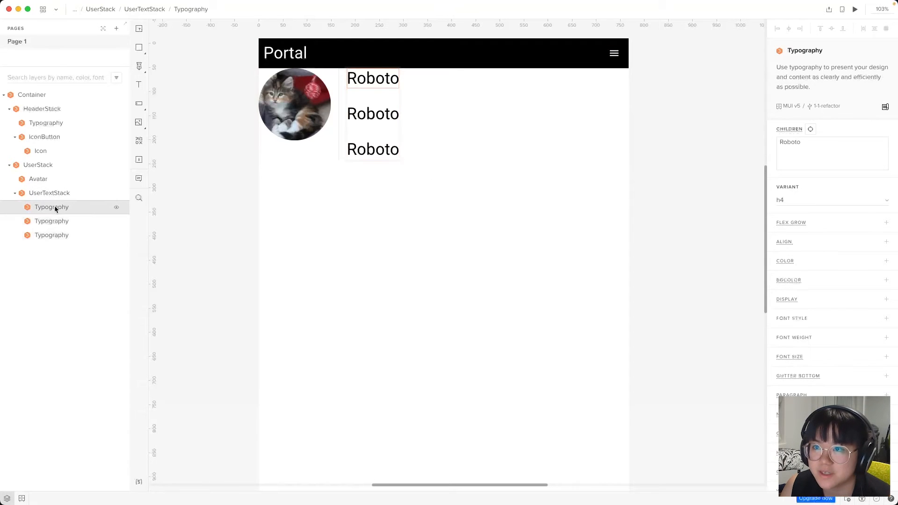
Replace the first text's content with the employee's full name
left_click(818, 150)
key("super+a")
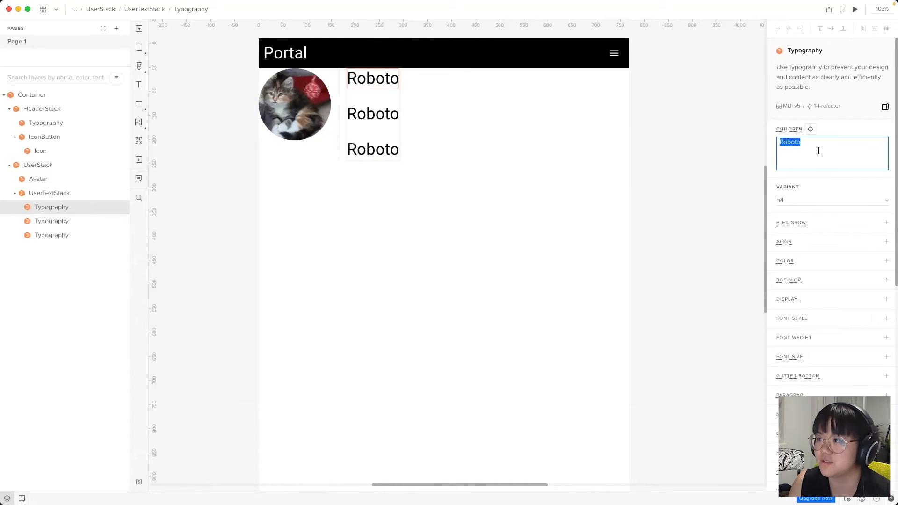
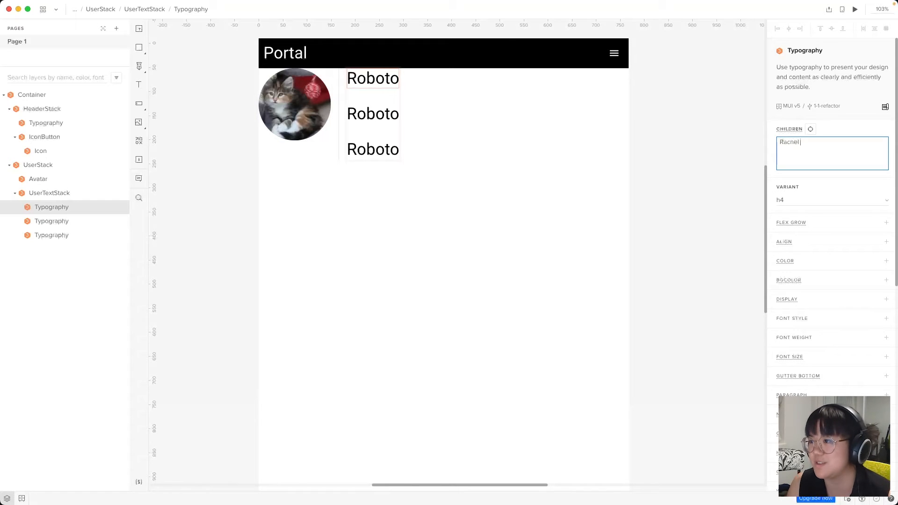
left_click(78, 222)
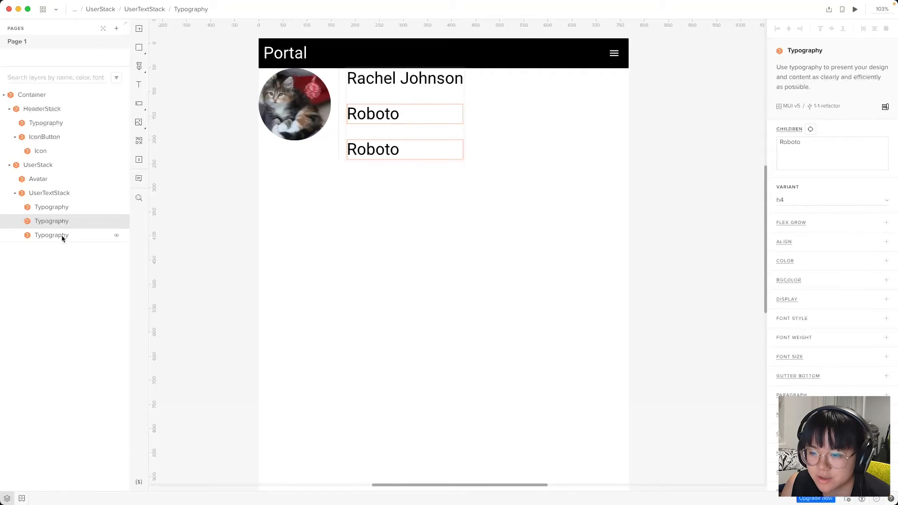
Change the second text to 'Lead Developer' with the h6 variant
double_click(831, 156)
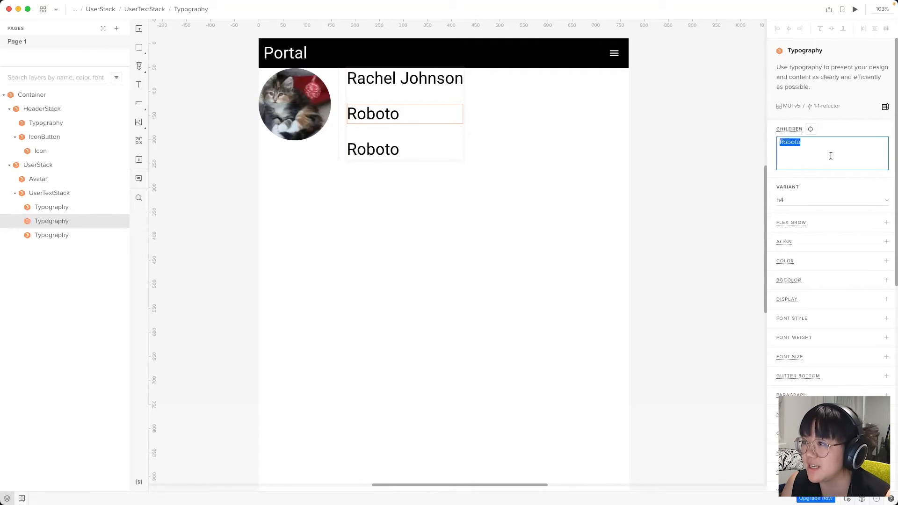
type("Lead D")
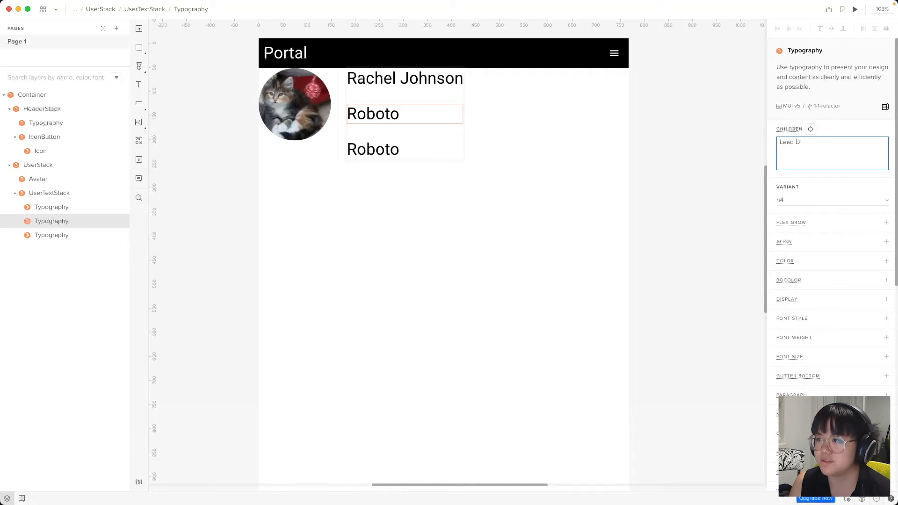
type("eveloper")
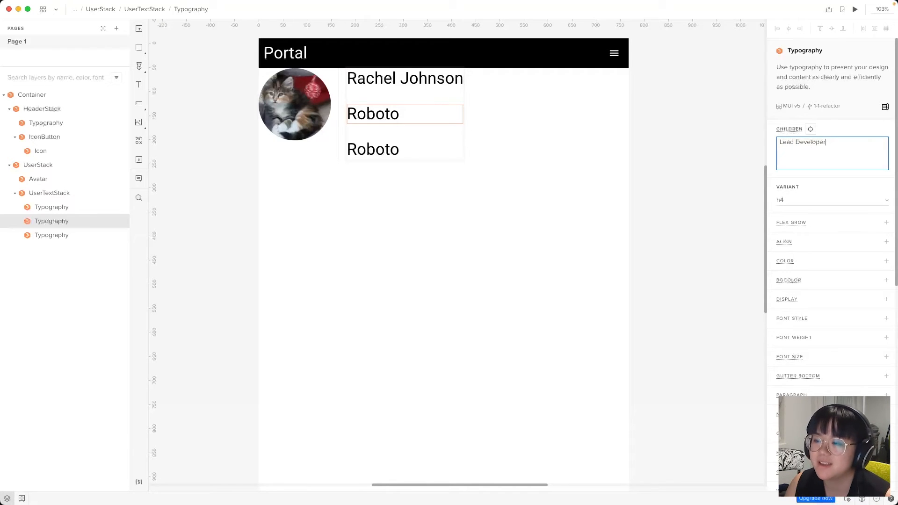
left_click(840, 195)
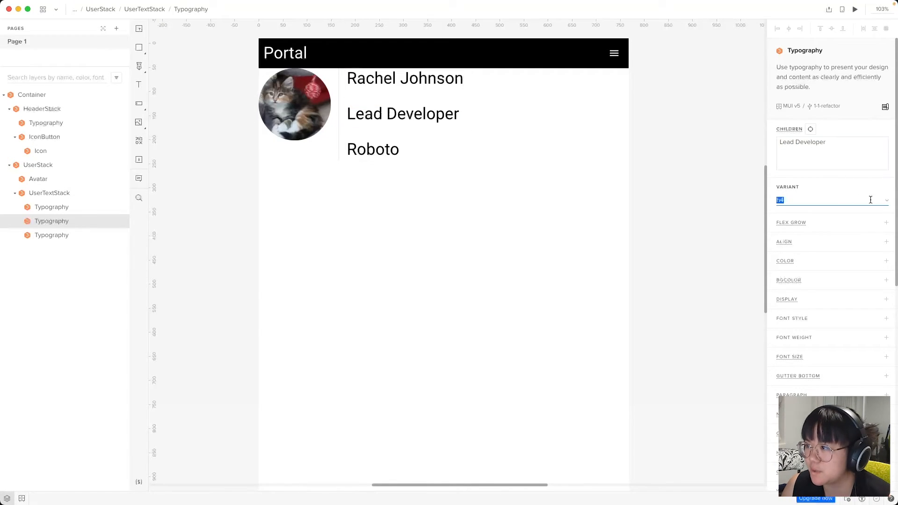
left_click(886, 200)
left_click(817, 257)
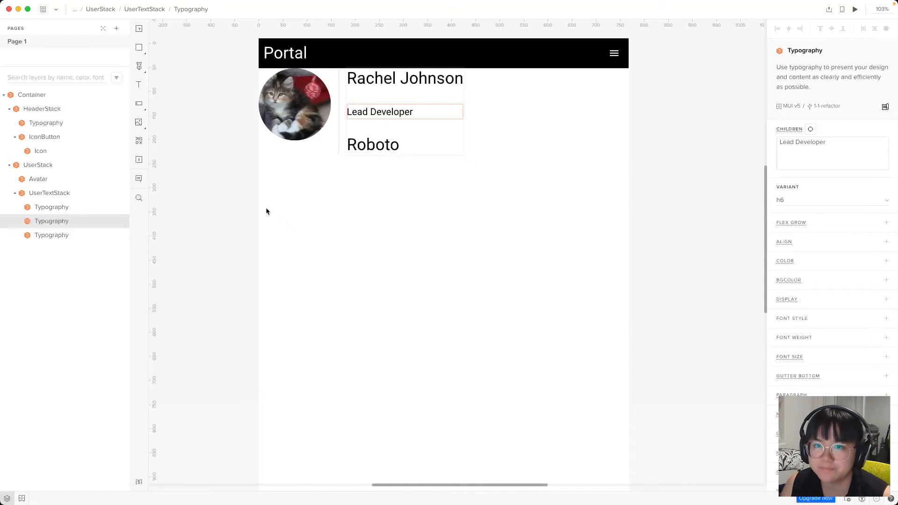
Replace the third text with the employee's e-mail address in the body1 variant
left_click(61, 236)
left_click(798, 152)
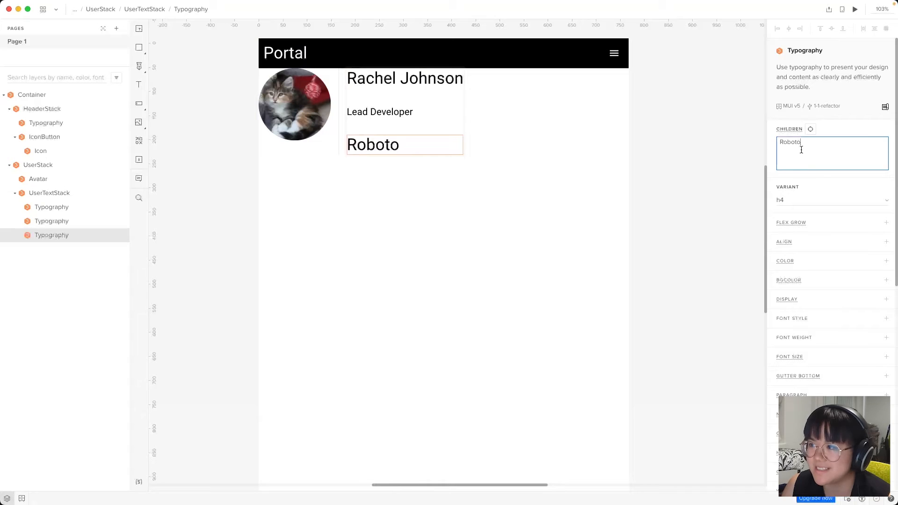
key("super+a")
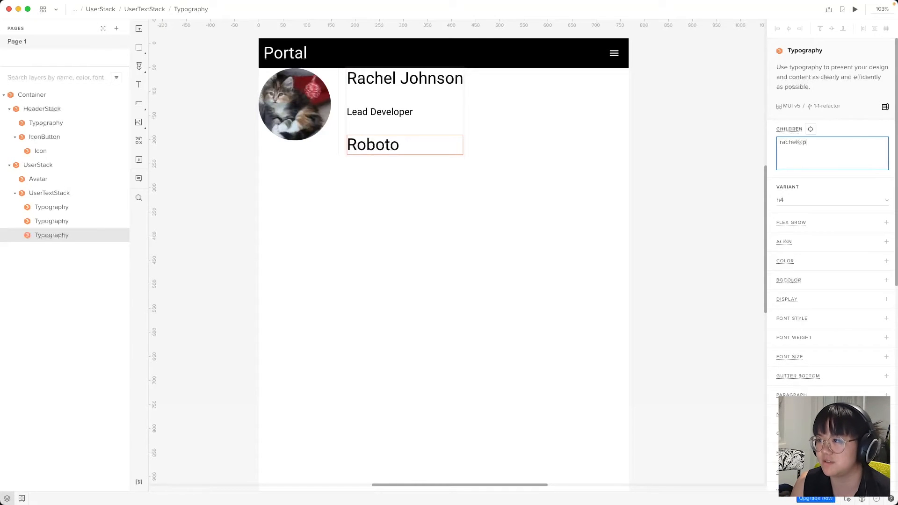
left_click(886, 201)
left_click(801, 293)
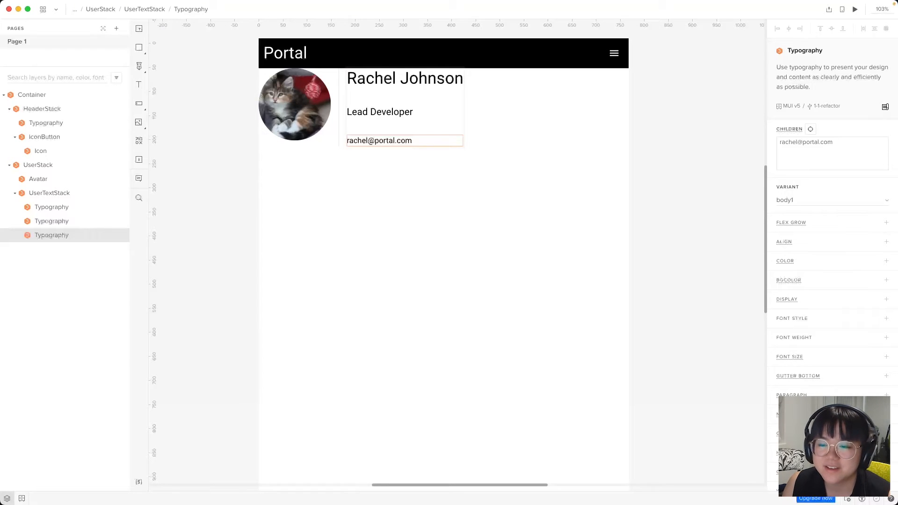
left_click(405, 78)
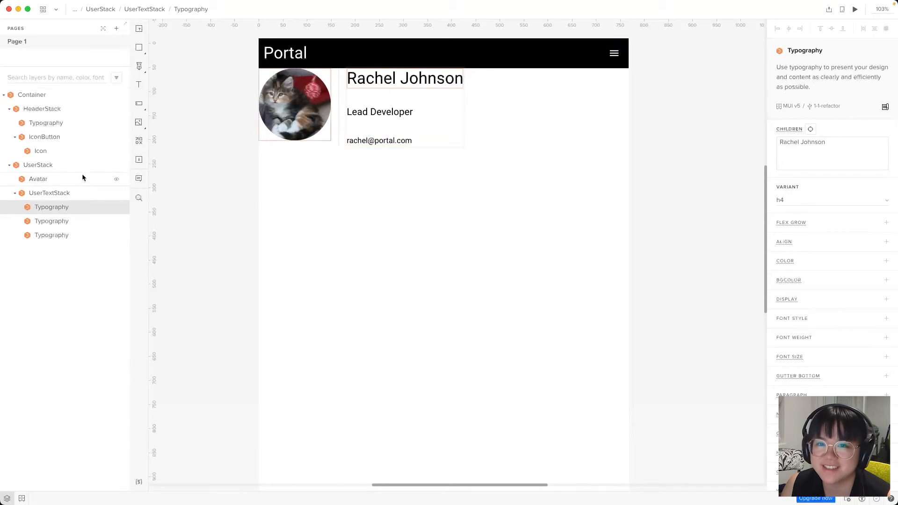
Give UserTextStack 2px spacing and set its Justify Content to center
left_click(76, 193)
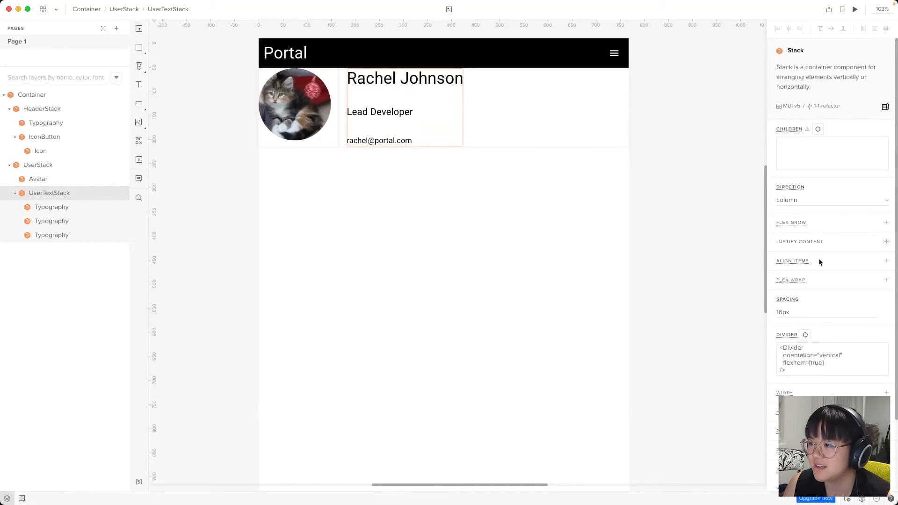
left_click(790, 312)
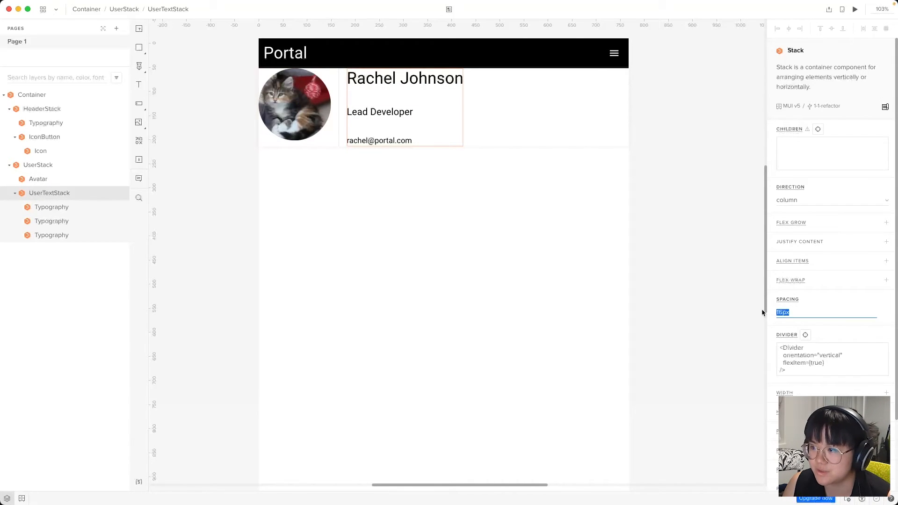
type("2")
key("Return")
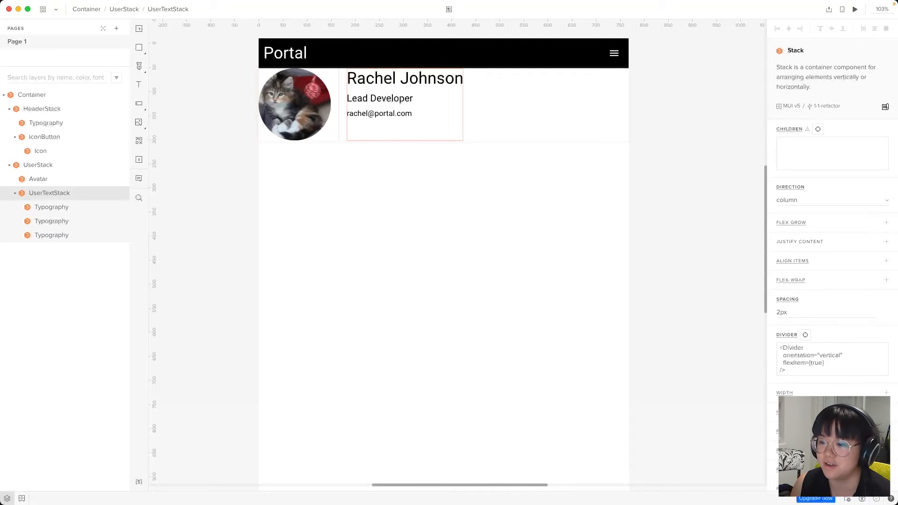
left_click(807, 240)
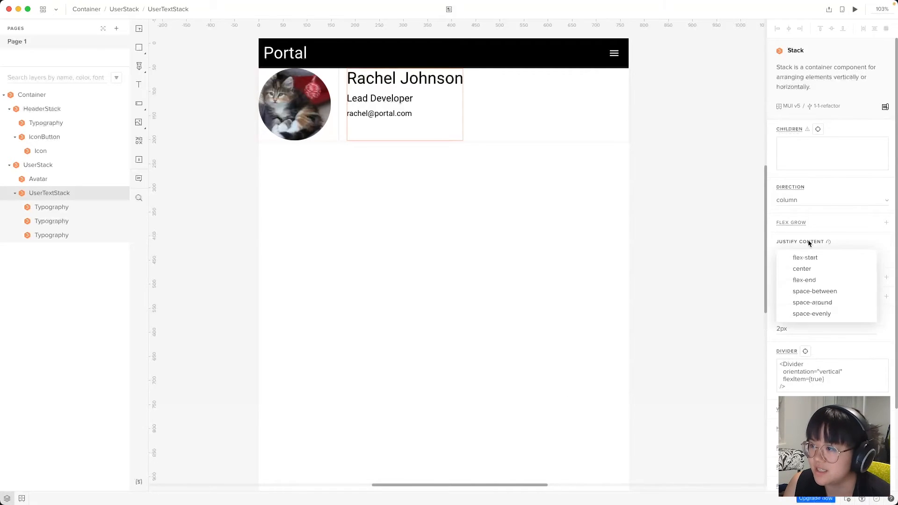
left_click(811, 265)
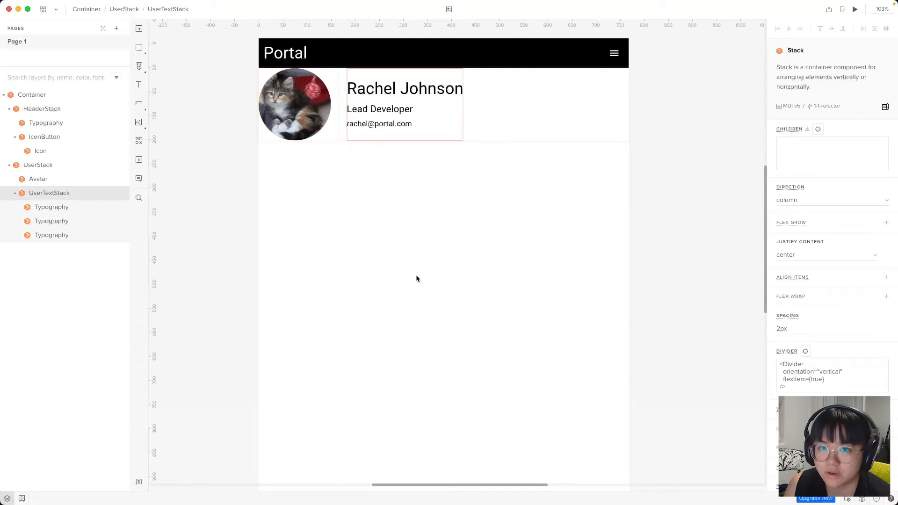
Give UserStack 50px padding and set its Justify Content to center
left_click(45, 168)
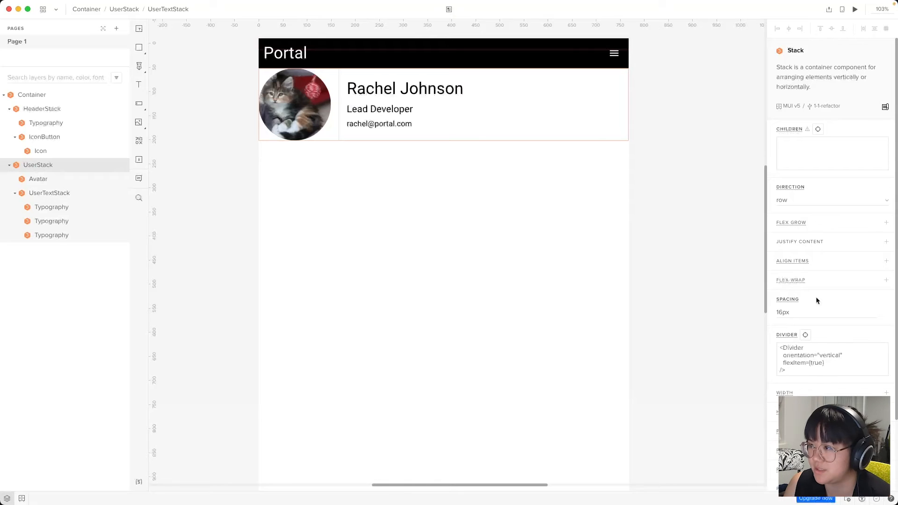
scroll(834, 330, "down", 4)
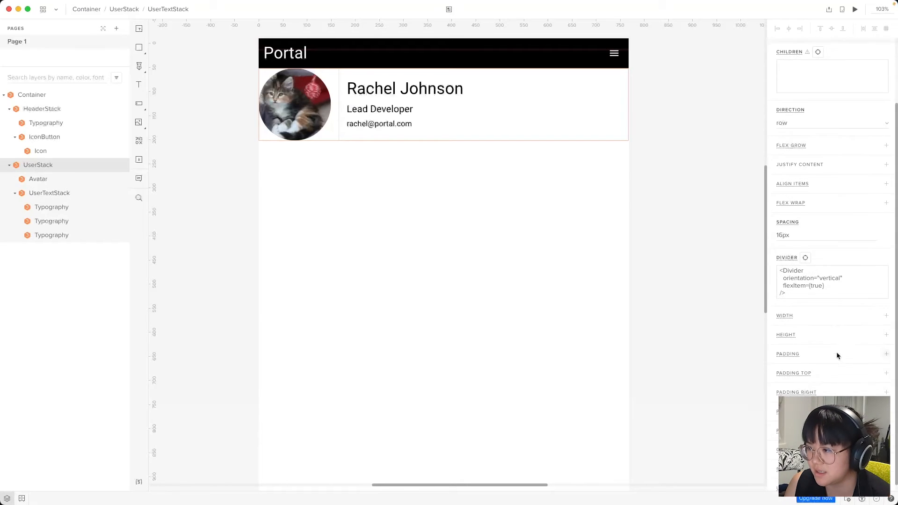
left_click(790, 348)
type("50px")
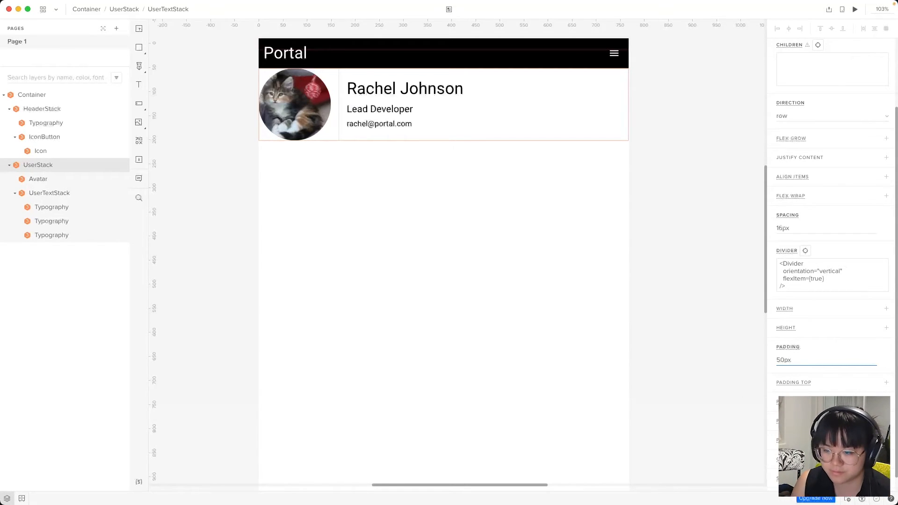
key("Return")
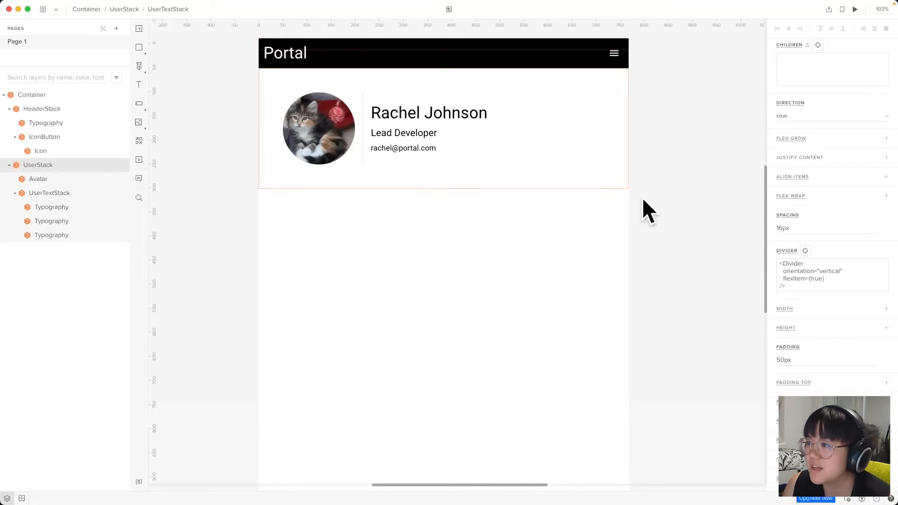
left_click(834, 159)
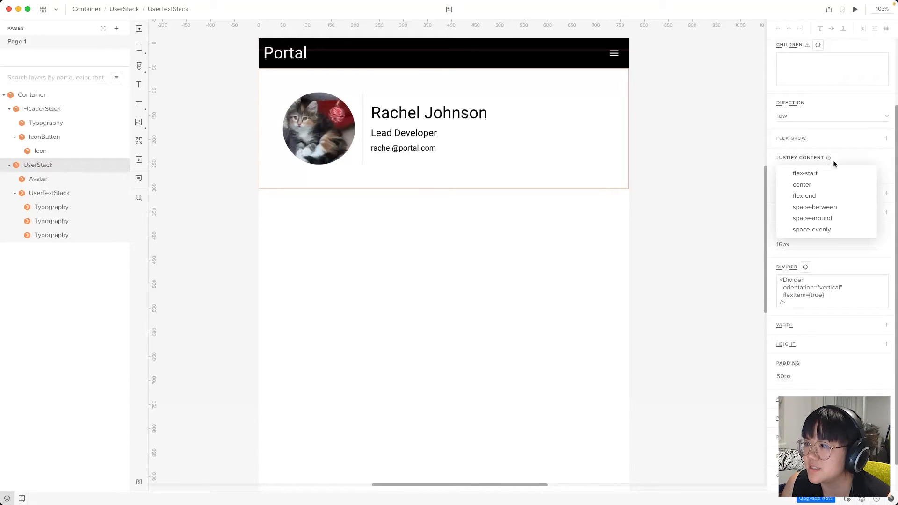
left_click(812, 184)
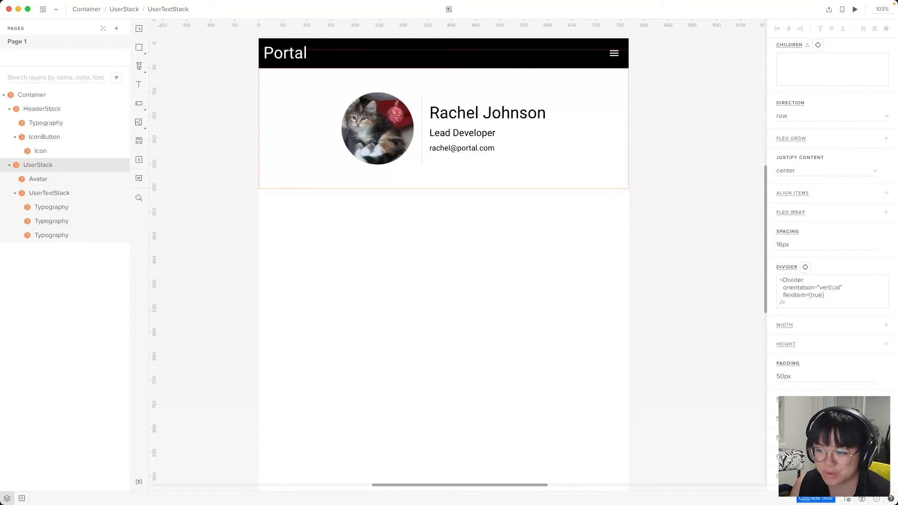
left_click(400, 357)
Insert a Tabs component from the library and nest it in the main Container
key("alt+2")
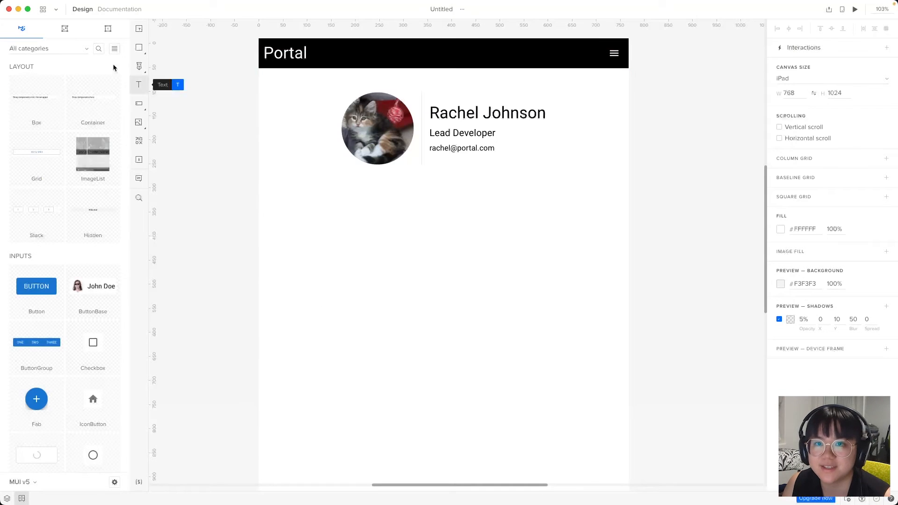
left_click(98, 49)
type("tabs")
left_click(44, 106)
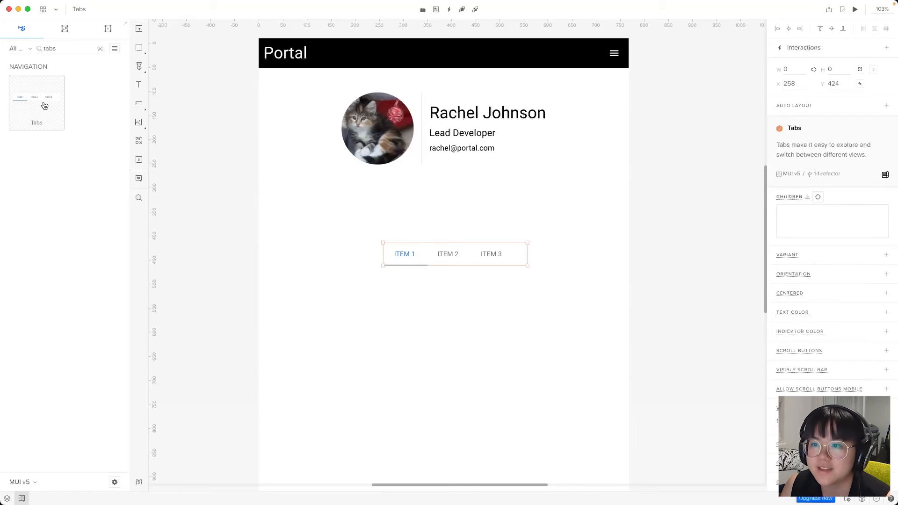
key("alt+1")
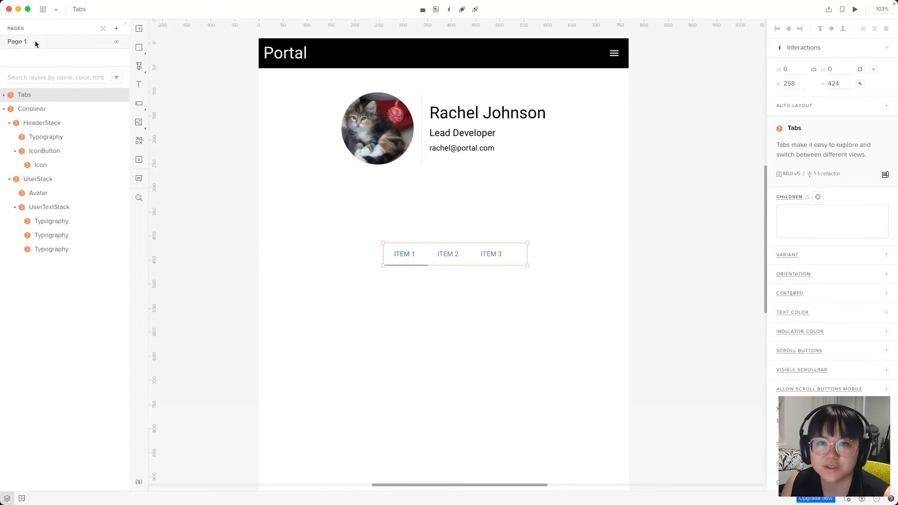
left_click_drag(33, 94, 39, 111)
left_click(451, 280)
left_click(349, 200)
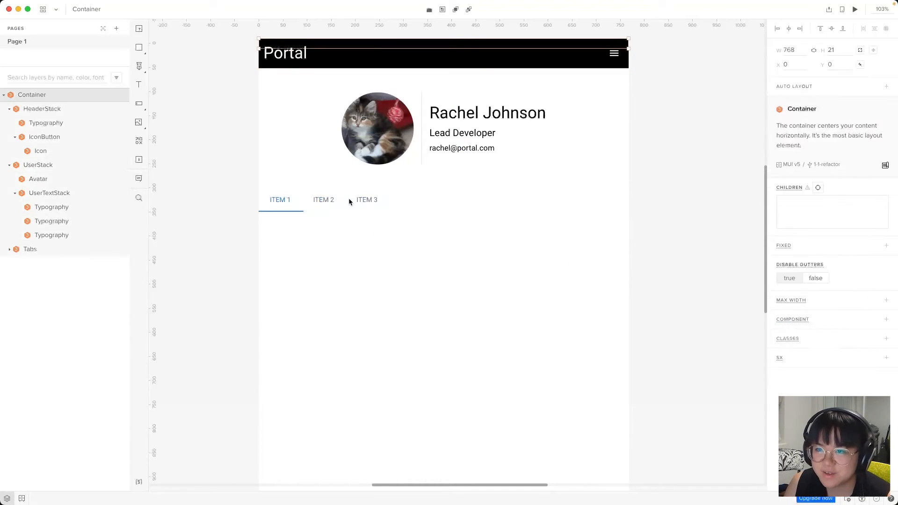
Set the Tabs component's CENTERED property to true
left_click(58, 251)
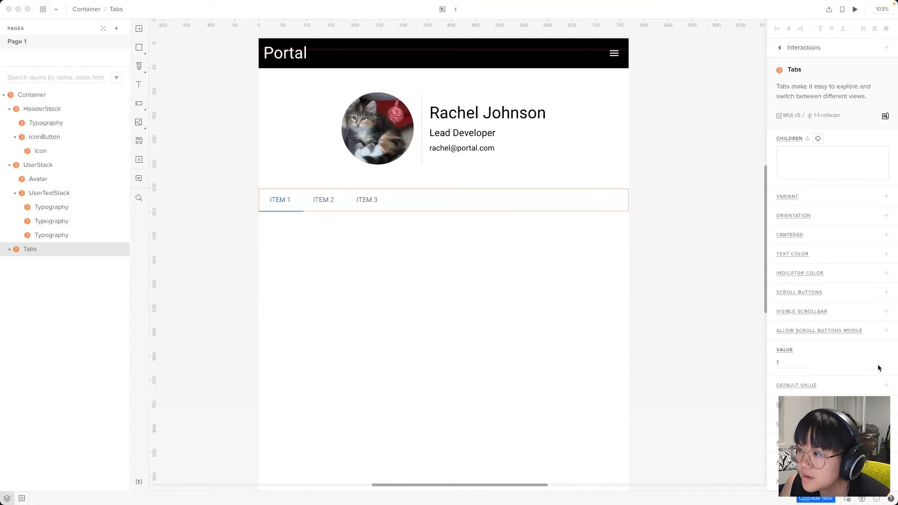
left_click(790, 236)
left_click(786, 234)
left_click(791, 248)
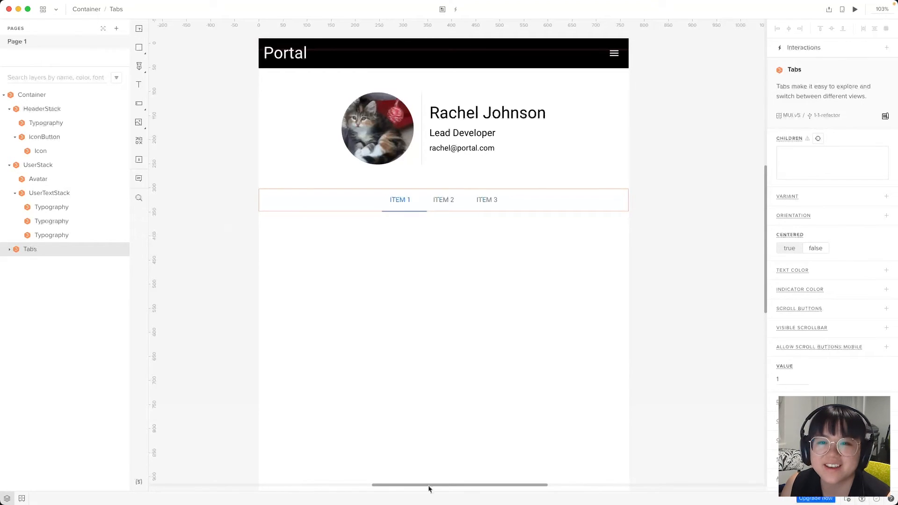
Relabel the three tabs as Tasks, Timesheet and Request Leave
left_click(9, 250)
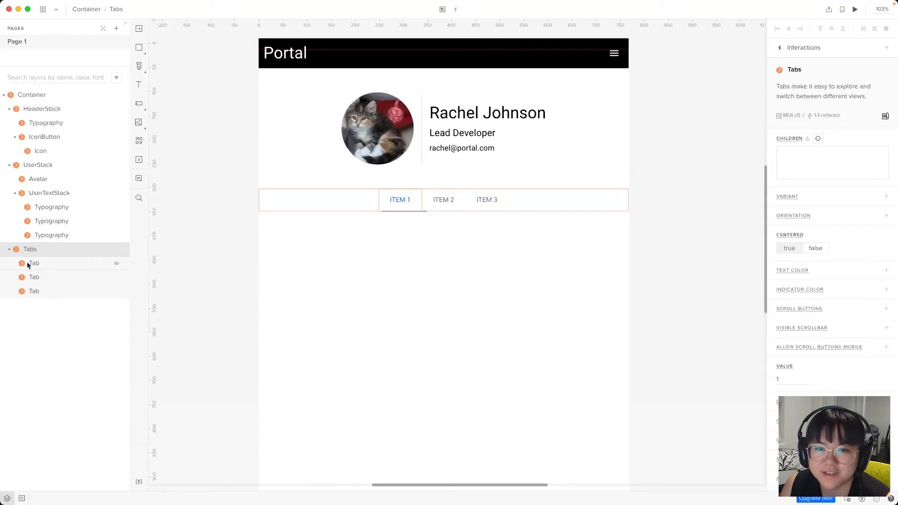
left_click(27, 264)
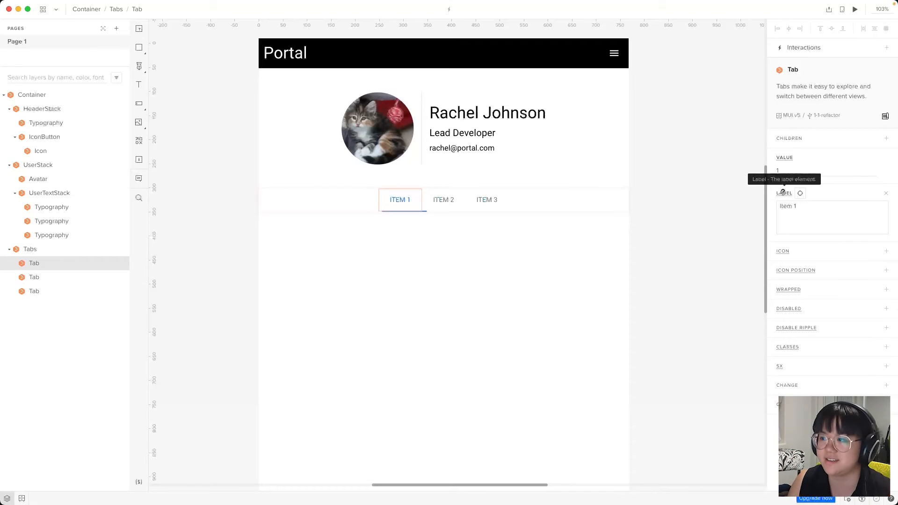
left_click(798, 207)
left_click_drag(798, 207, 772, 206)
type("Tasks")
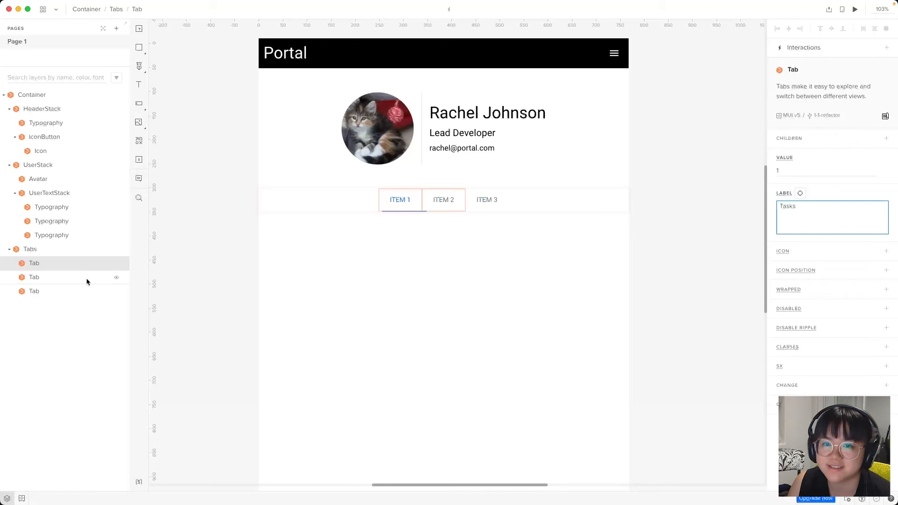
left_click(86, 279)
left_click(818, 205)
key("super+a")
type("Timesheet")
left_click(51, 290)
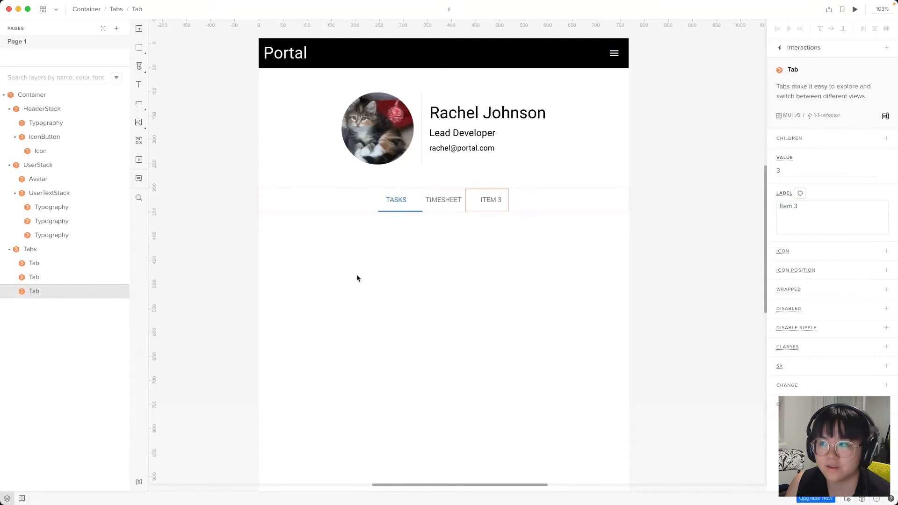
left_click(803, 221)
key("super+a")
type("Request Leave")
left_click(428, 355)
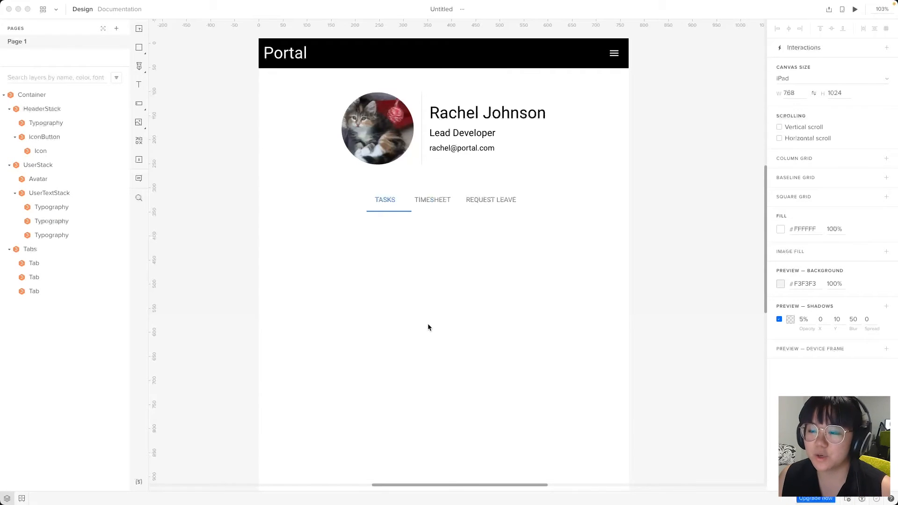
Add a new Container from the library and nest it in the main Container below the tabs
left_click(368, 300)
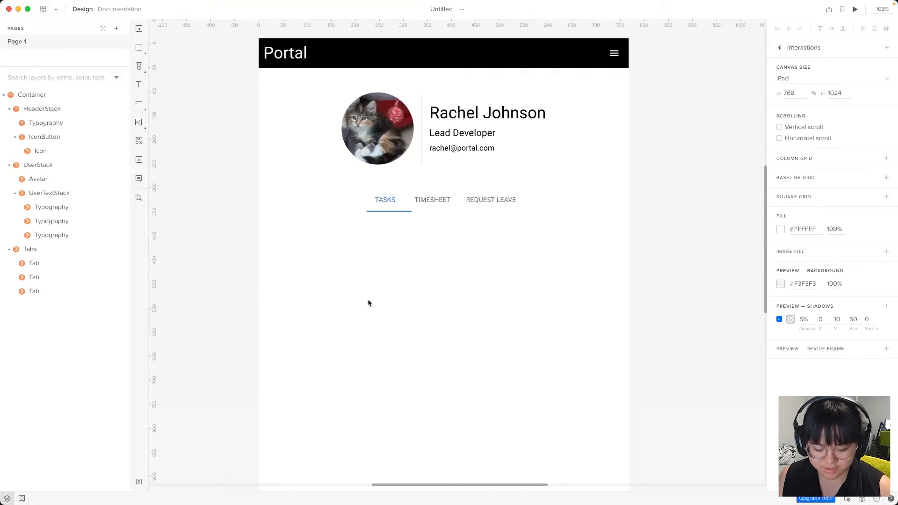
key("alt+2")
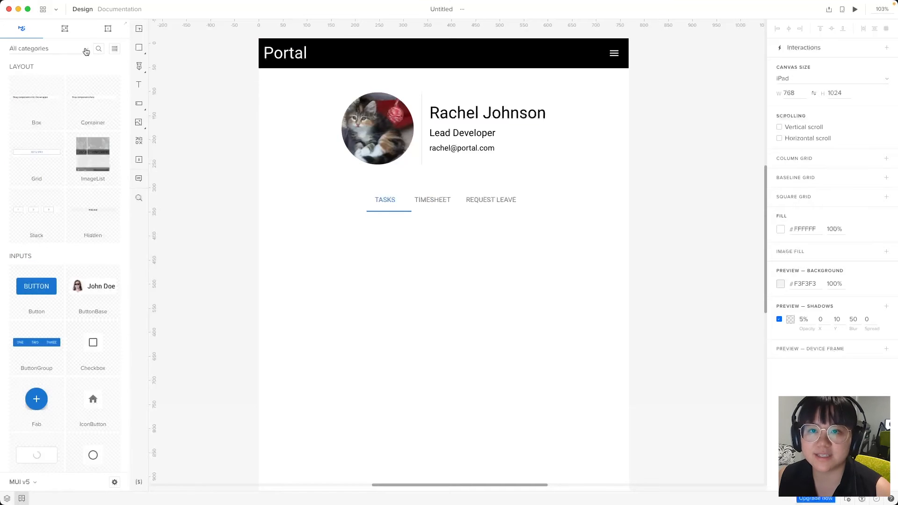
left_click(99, 52)
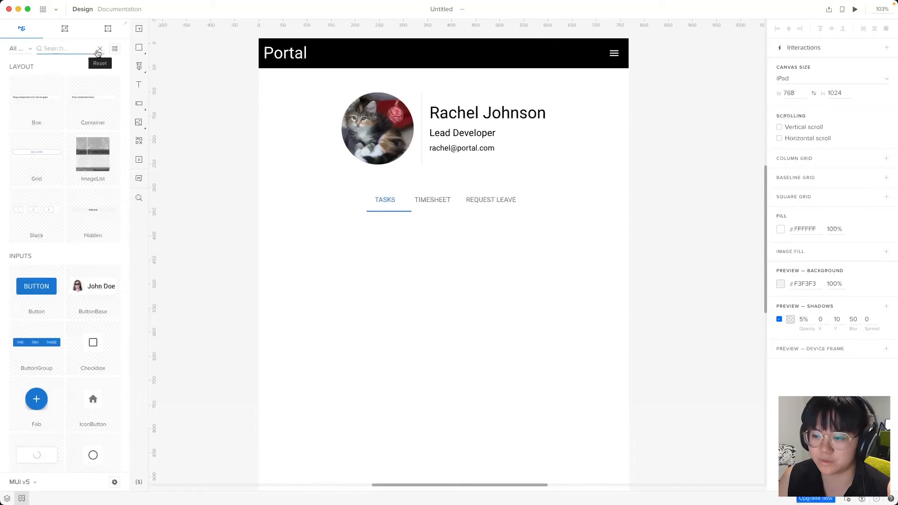
type("contain")
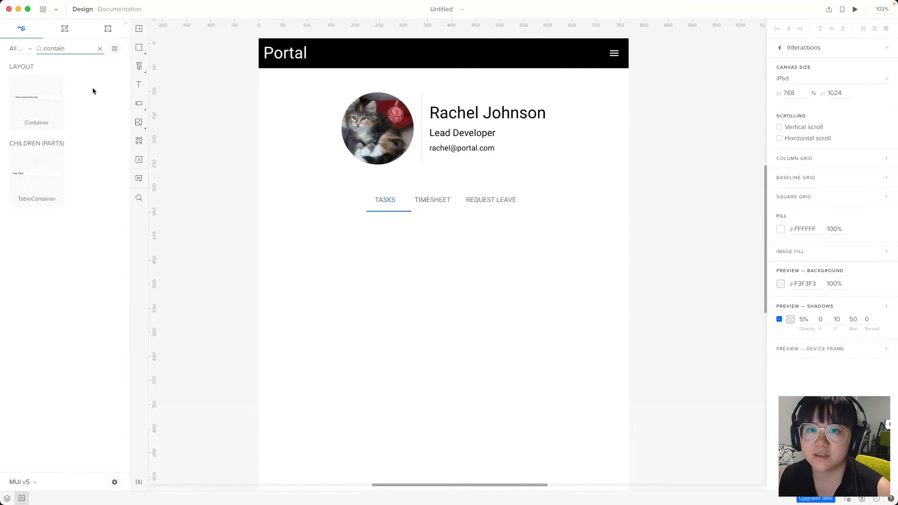
left_click_drag(40, 107, 458, 265)
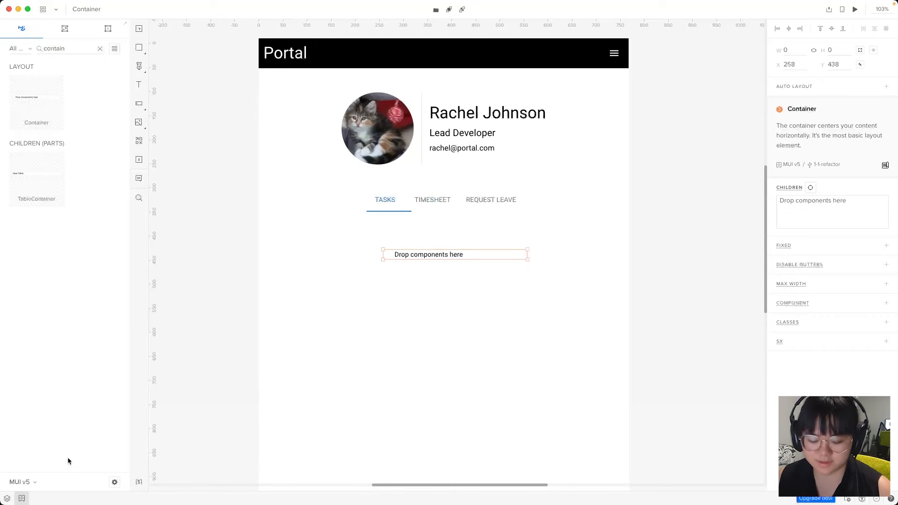
key("alt+1")
mouse_move(54, 96)
left_mouse_down()
mouse_move(58, 184)
mouse_move(45, 111)
left_mouse_up()
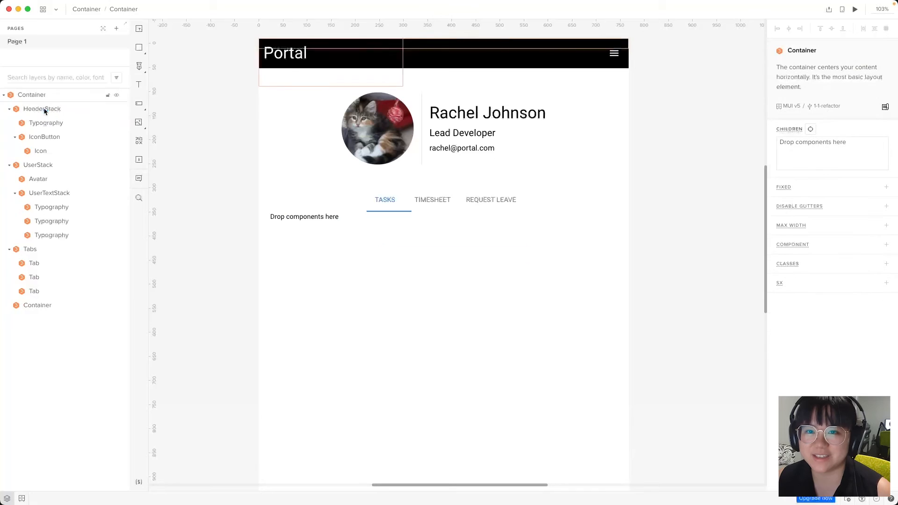
Rename the new Container layer to ContentContainer
double_click(45, 307)
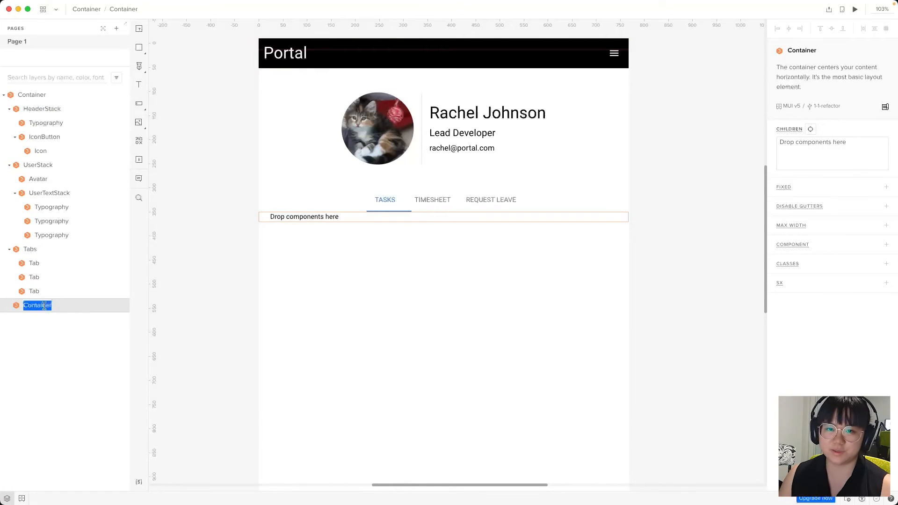
key("Left")
type("Content")
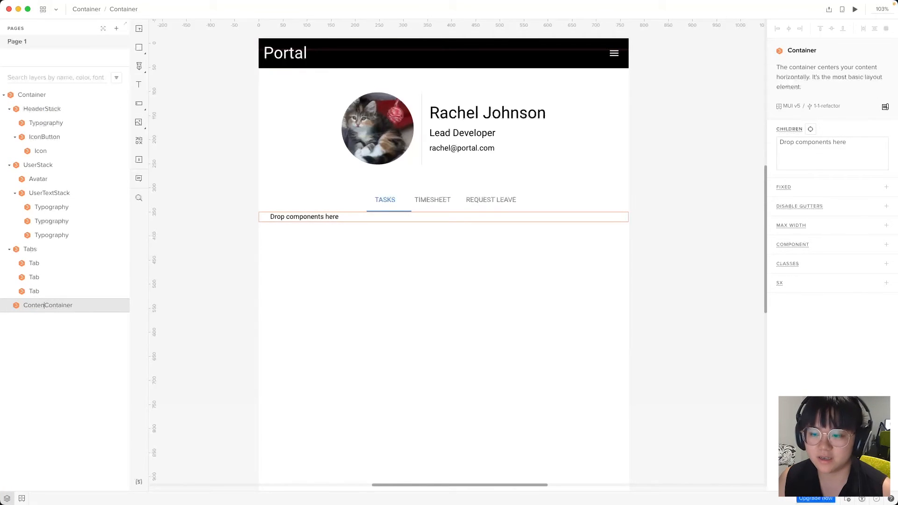
key("Return")
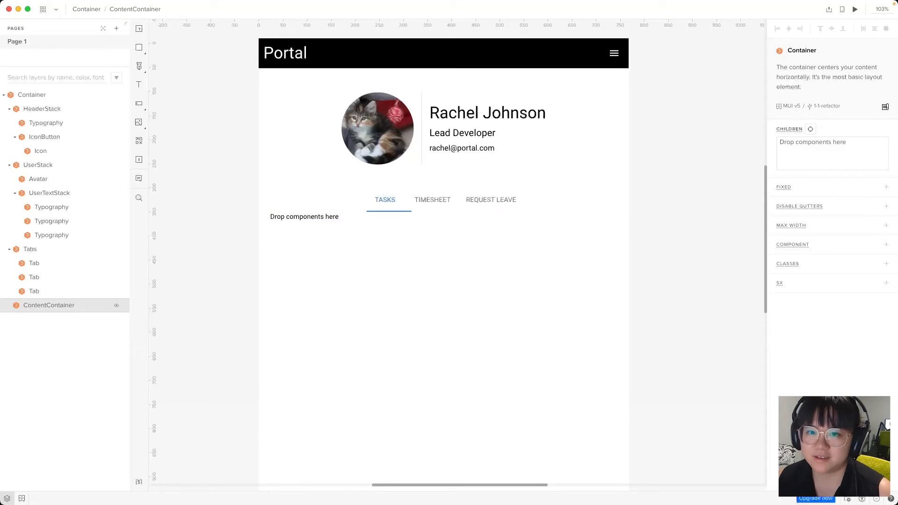
left_click(333, 459)
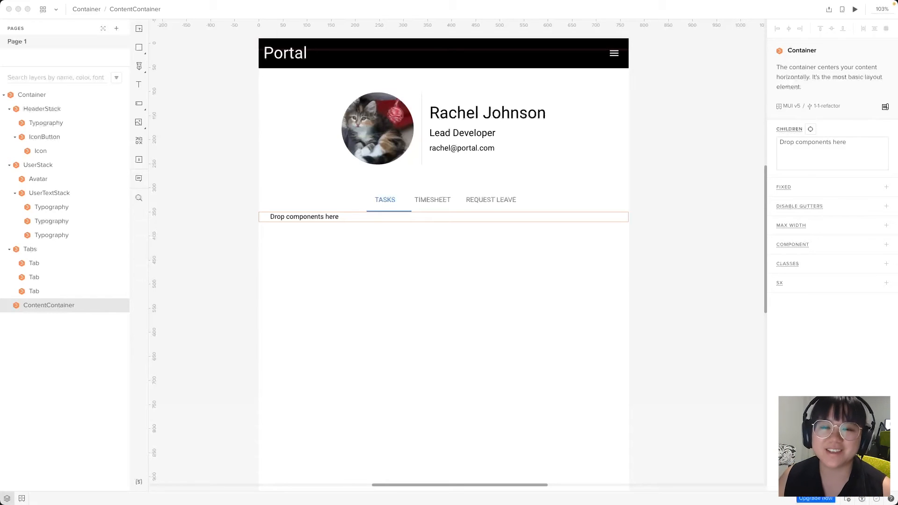
left_click(507, 247)
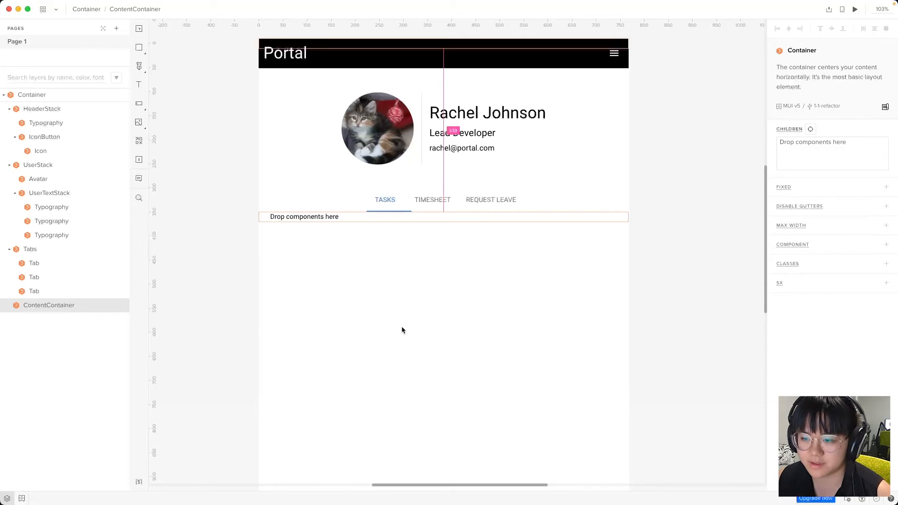
key("alt+2")
Insert an Alert into ContentContainer and set its severity to warning
left_click(99, 48)
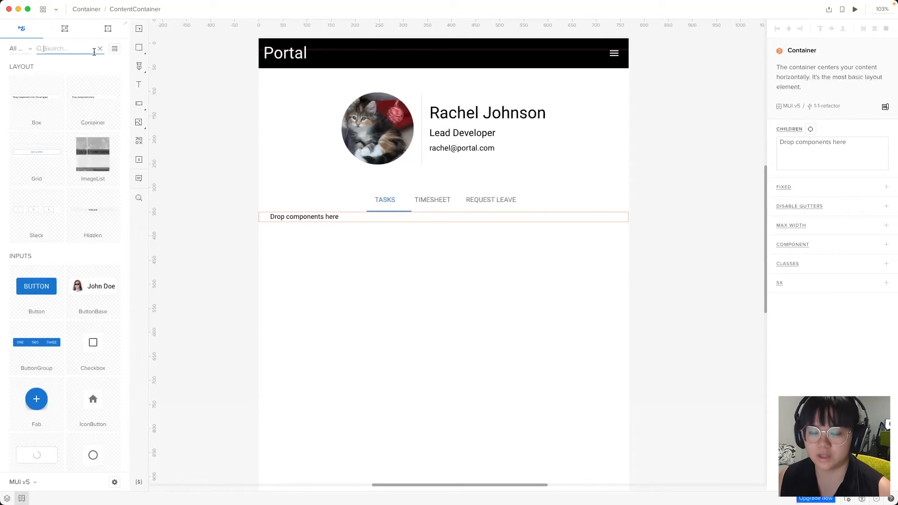
type("alert")
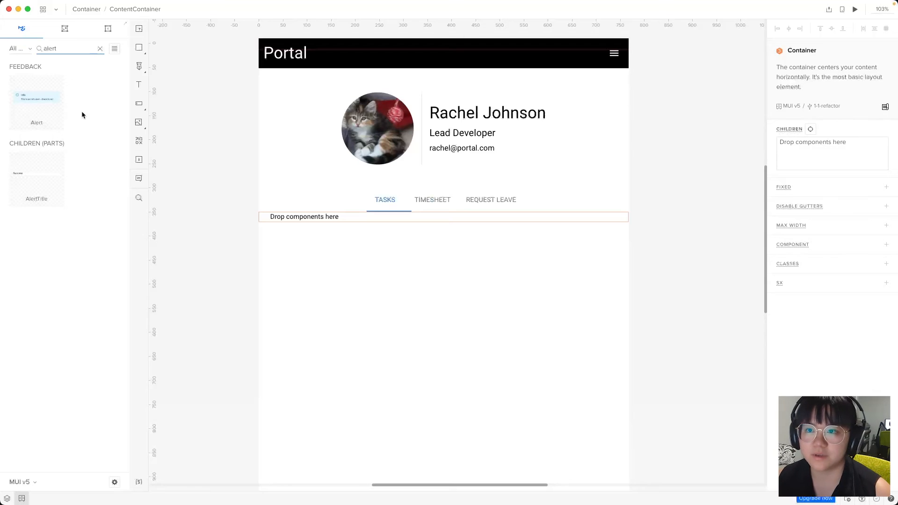
left_click(327, 357)
left_click(47, 107)
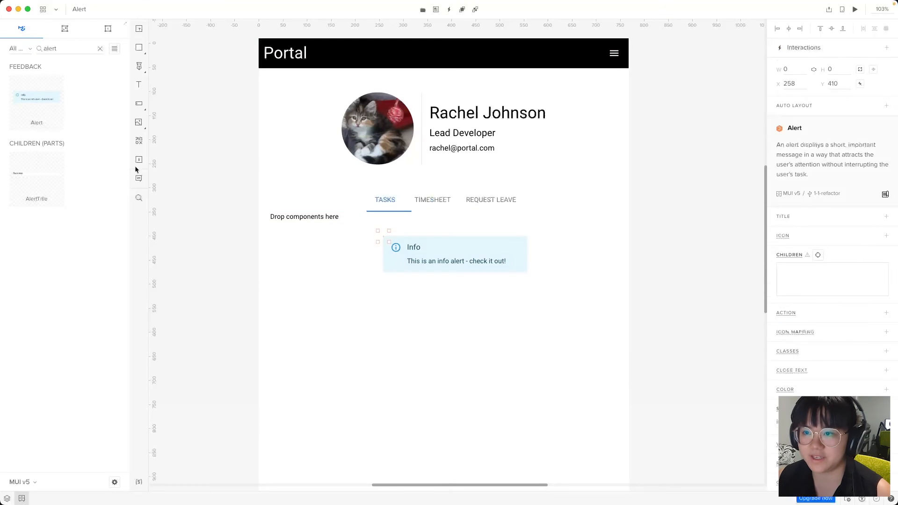
left_click(7, 498)
left_click(342, 385)
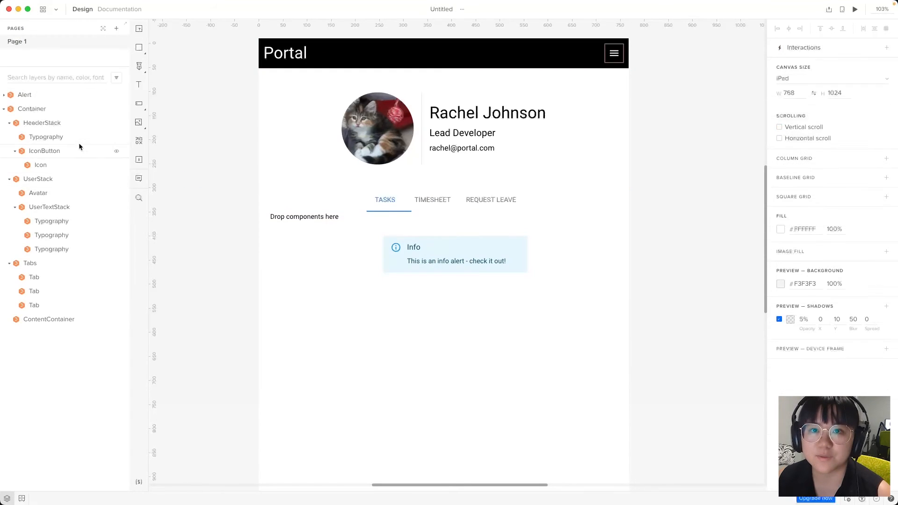
left_click_drag(29, 95, 55, 330)
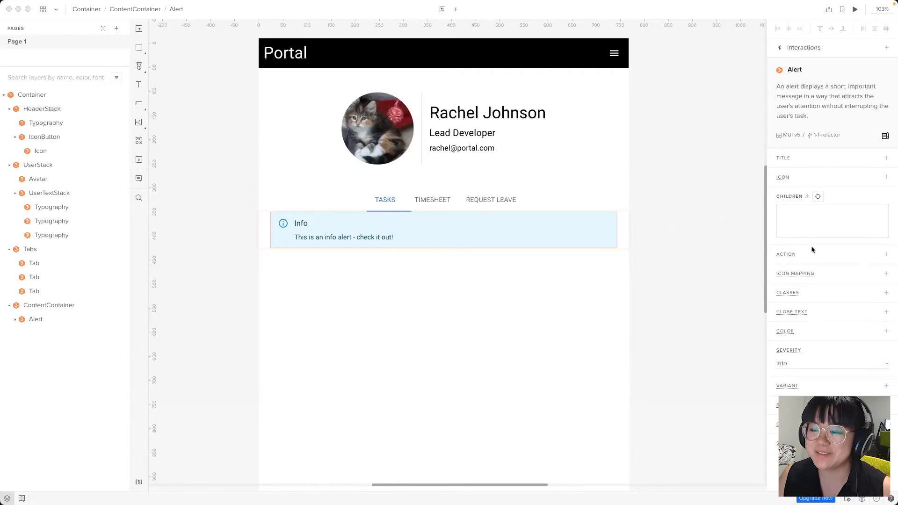
left_click(803, 364)
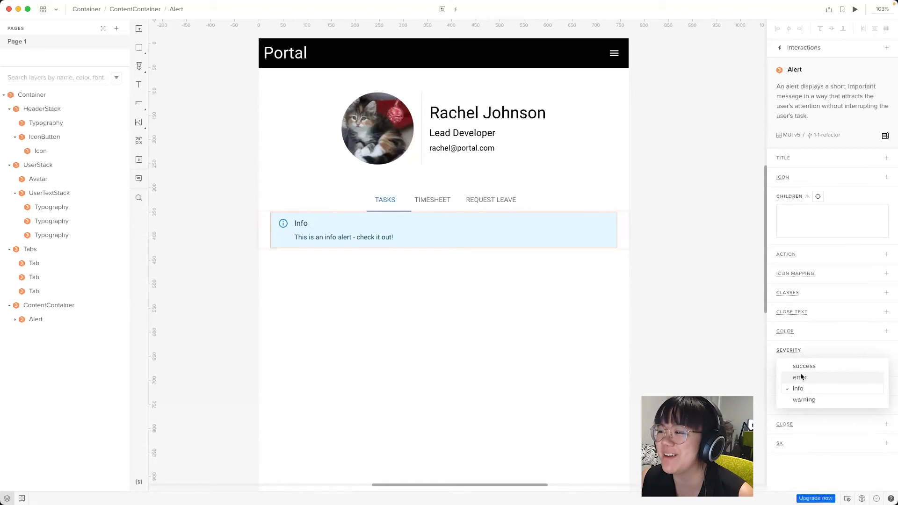
left_click(804, 400)
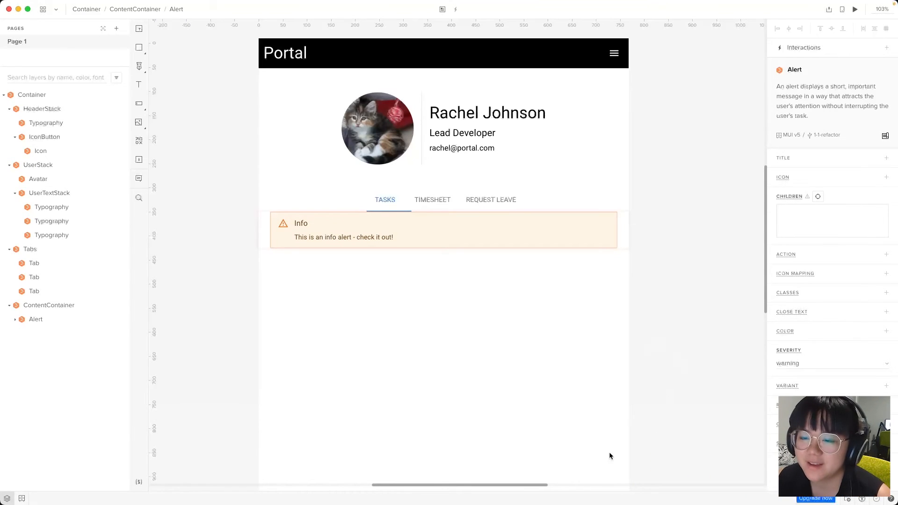
Change the alert's title to 'Feature Coming Soon'
left_click(15, 320)
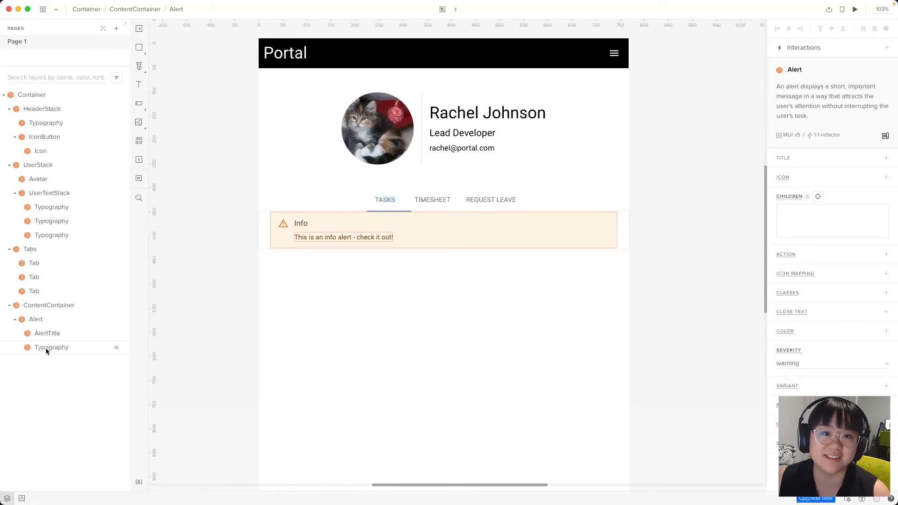
left_click(54, 333)
left_click(803, 108)
key("super+a")
type("F")
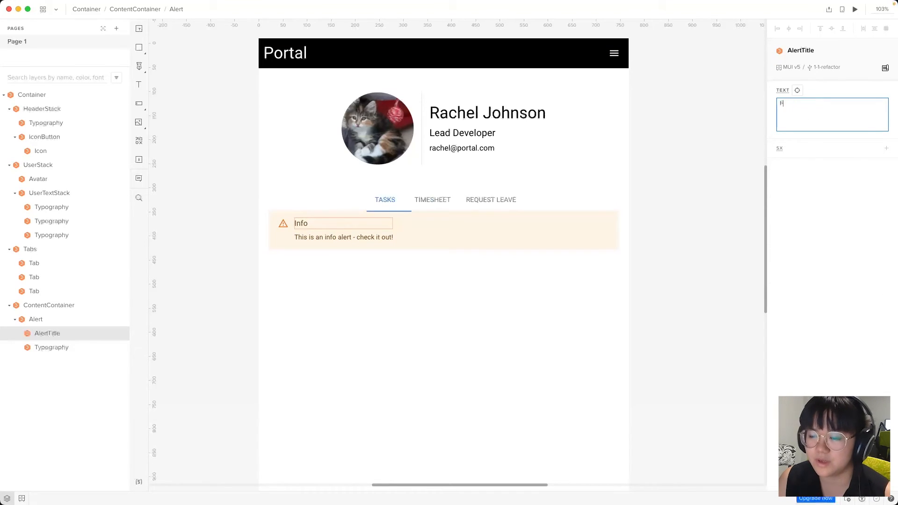
type("eature Coming Soon")
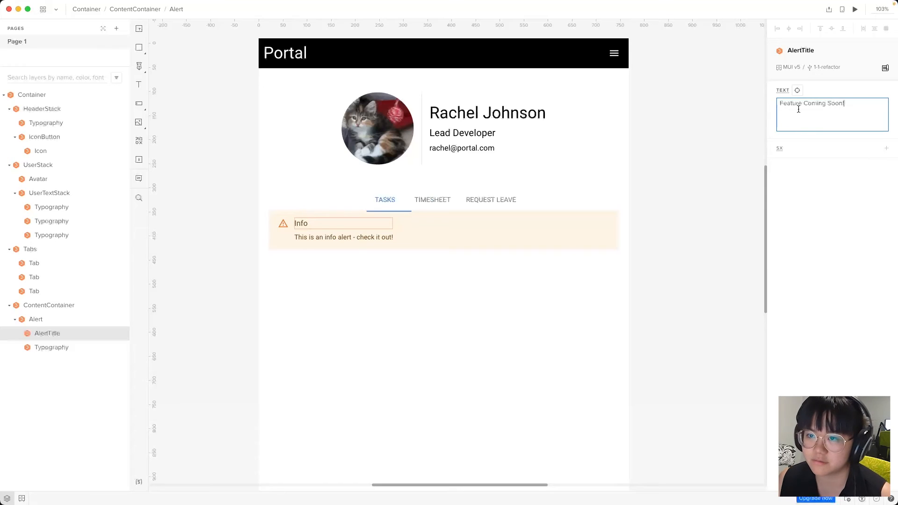
Replace the alert body with 'Please email your manager to submit a leave request'
left_click(79, 346)
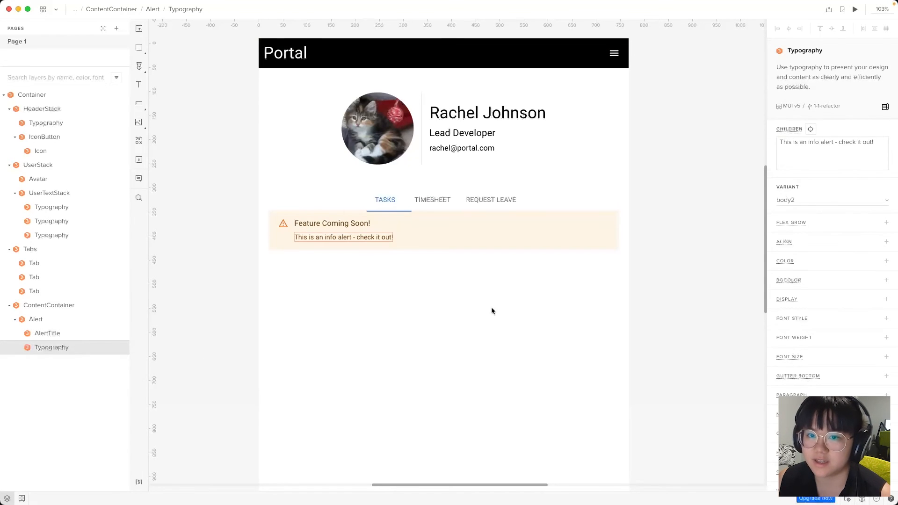
left_click(847, 154)
key("super+a")
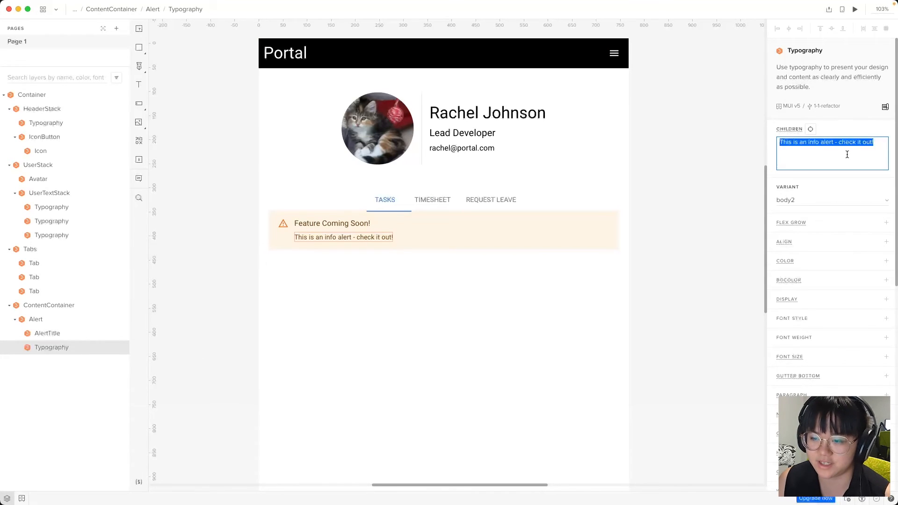
type("Please email your ma")
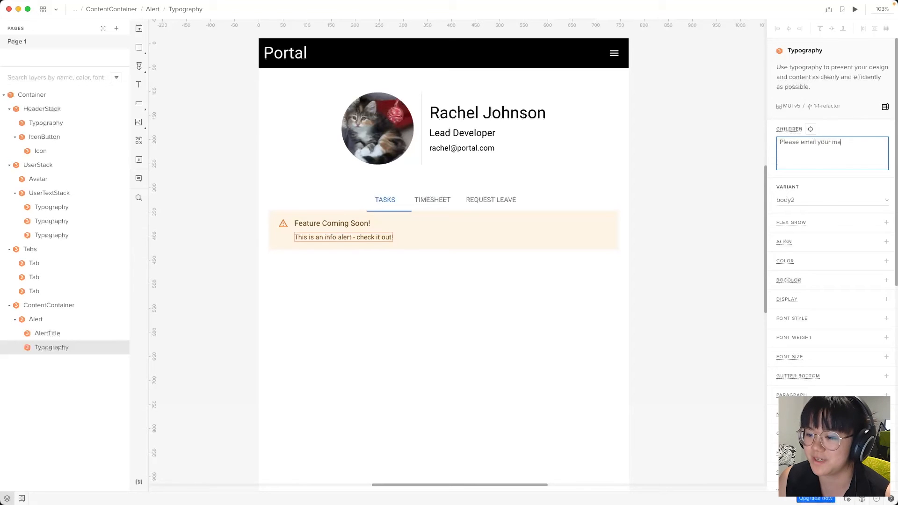
type("nager to submit a leave request.")
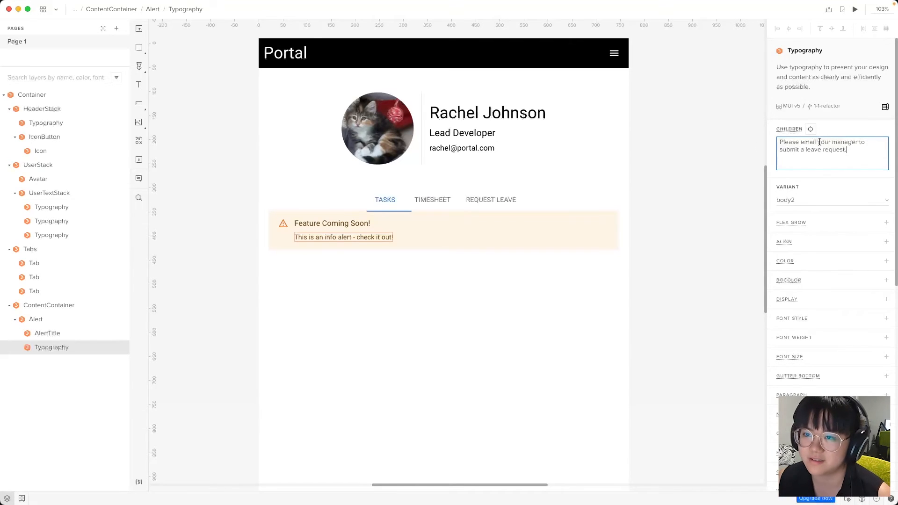
left_click(336, 381)
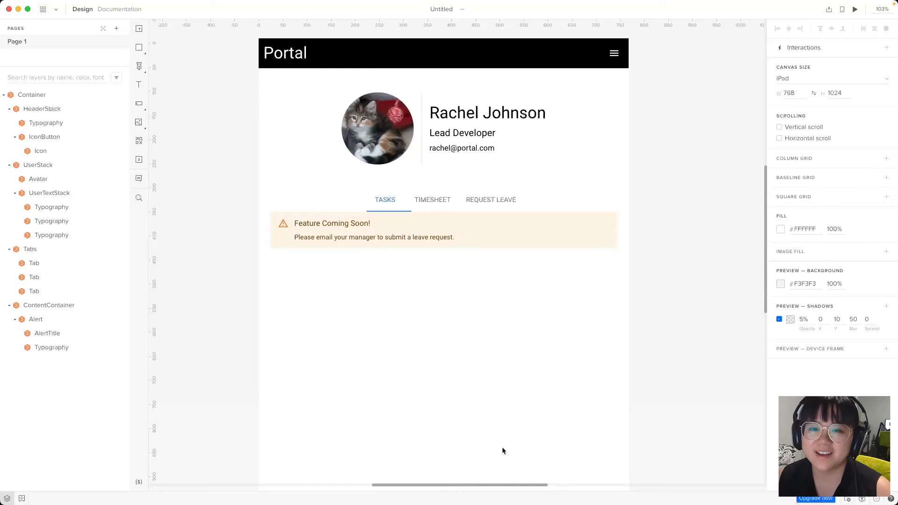
Give ContentContainer the custom sx style {"margin-top": "50px"}
left_click(46, 319)
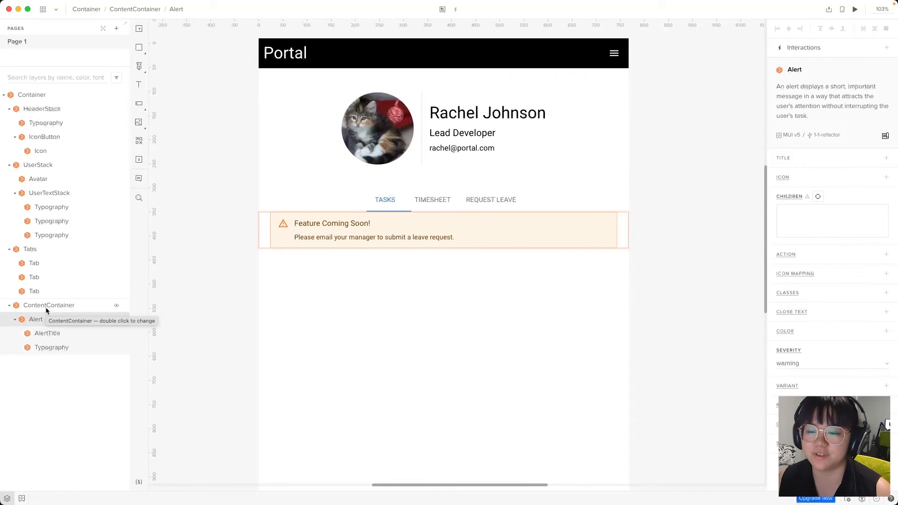
left_click(46, 310)
mouse_move(791, 237)
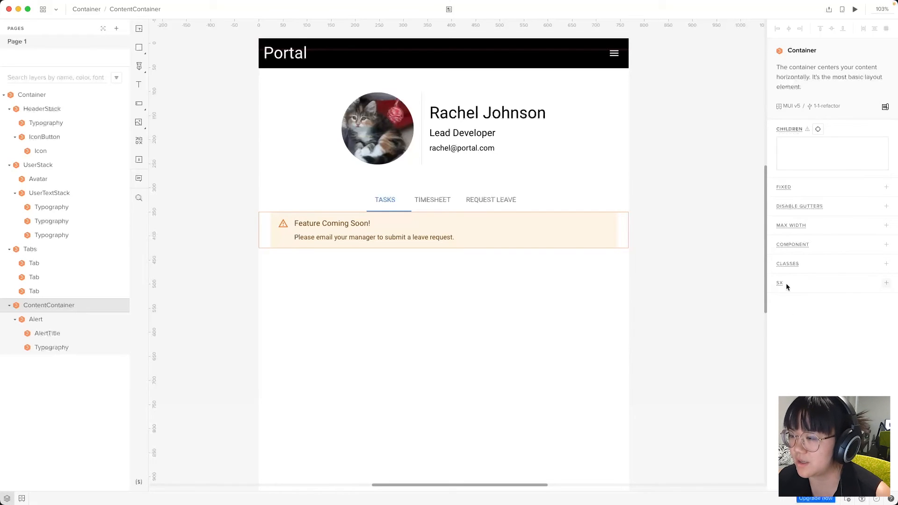
mouse_move(779, 282)
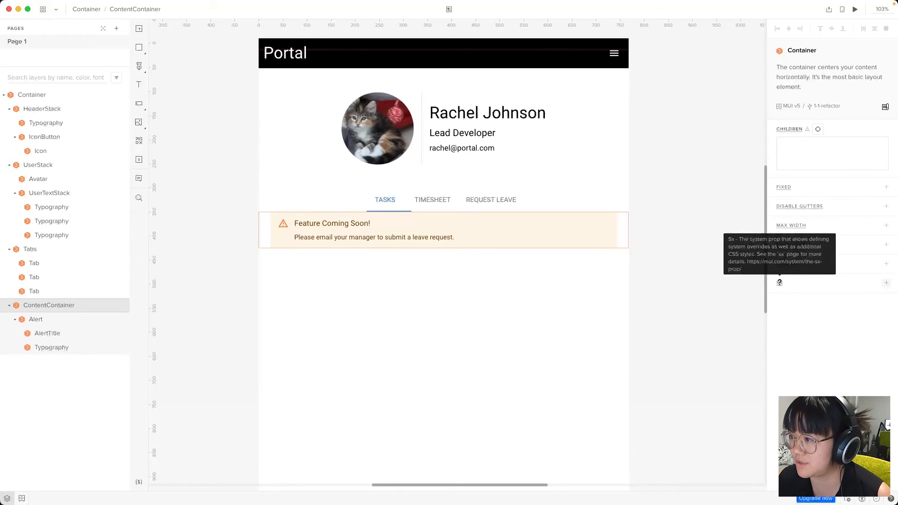
left_click(779, 282)
type("{\"")
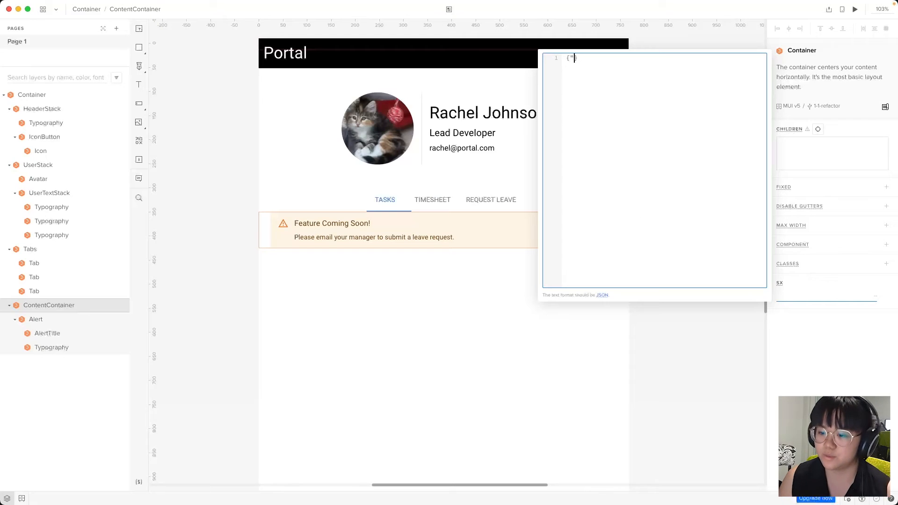
type("margin-top\": \"5")
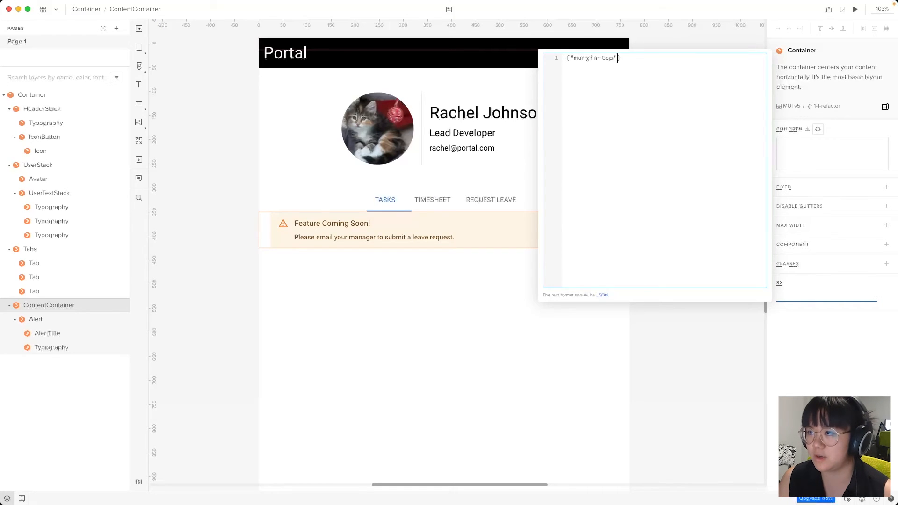
type("0px\"")
left_click(357, 421)
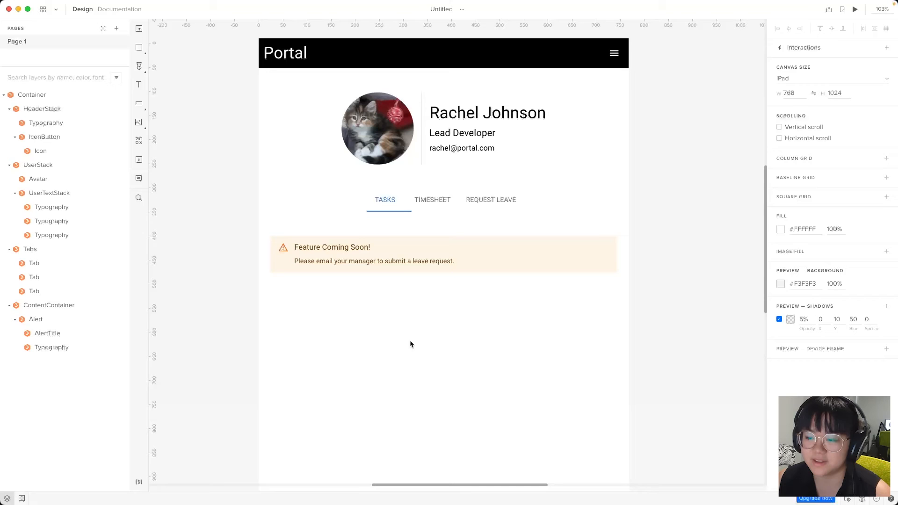
Hide the warning Alert layer so the area below the tabs is blank
left_click(385, 200)
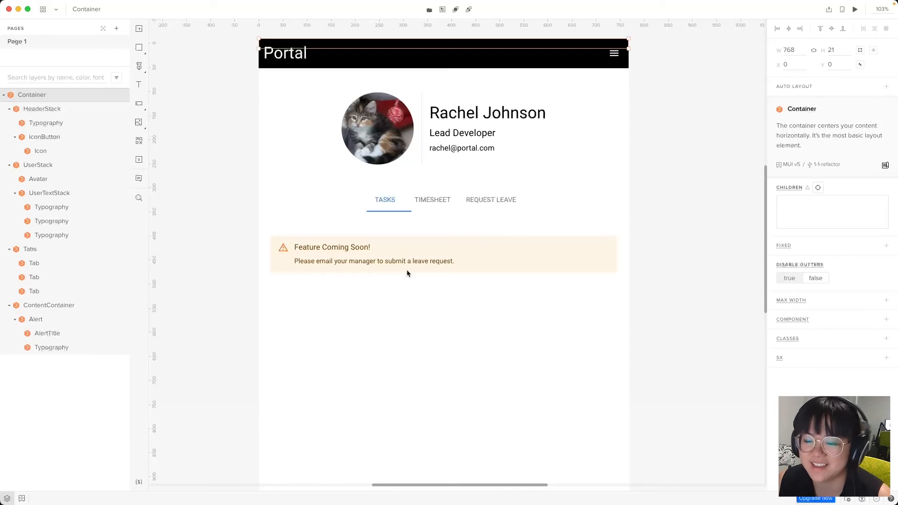
left_click(514, 320)
left_click(374, 264)
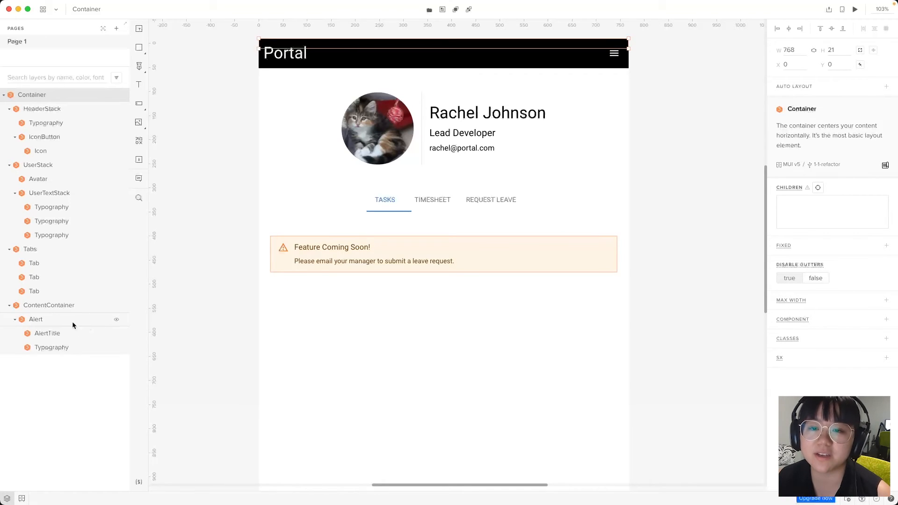
left_click(117, 321)
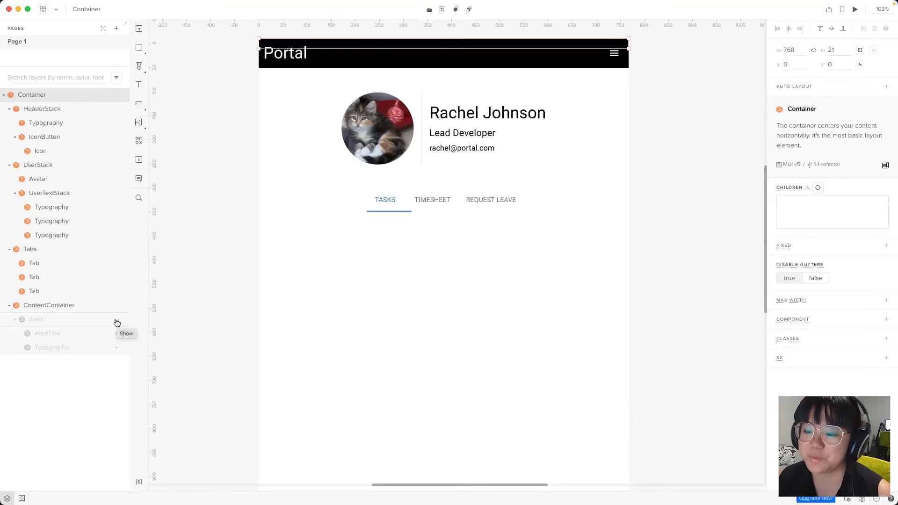
key("super+Tab")
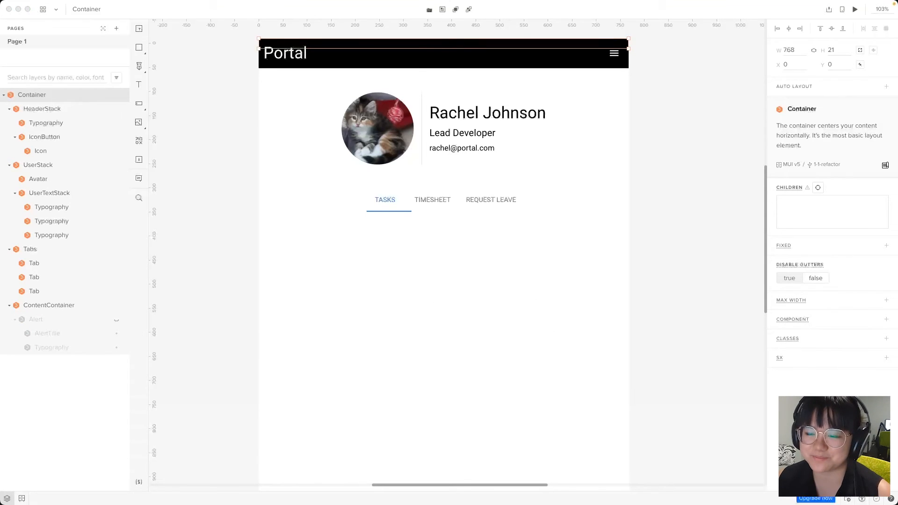
left_click(512, 313)
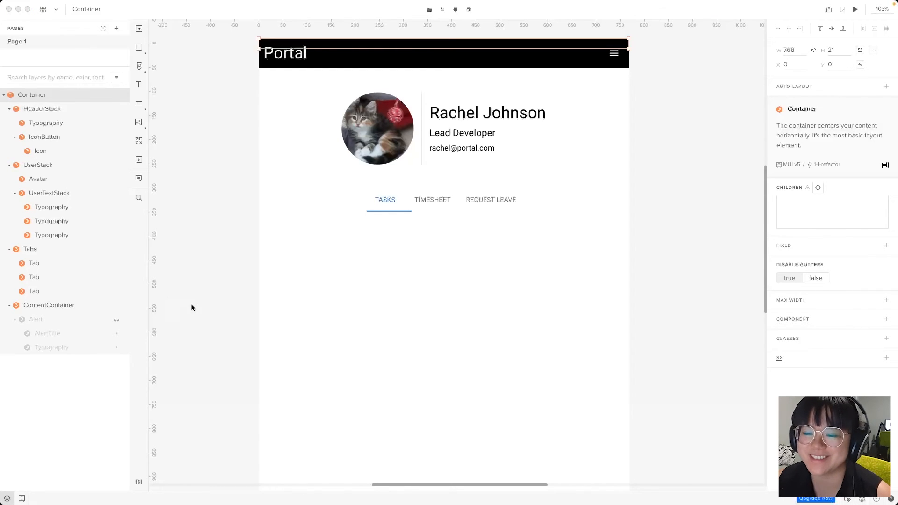
Search the component library for 'table' and place a Table below the tabs
left_click(139, 141)
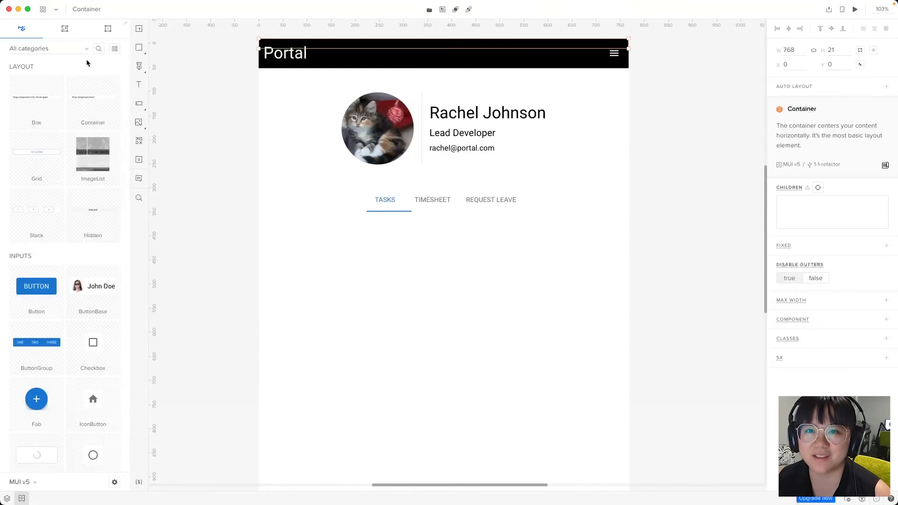
left_click(98, 49)
type("table")
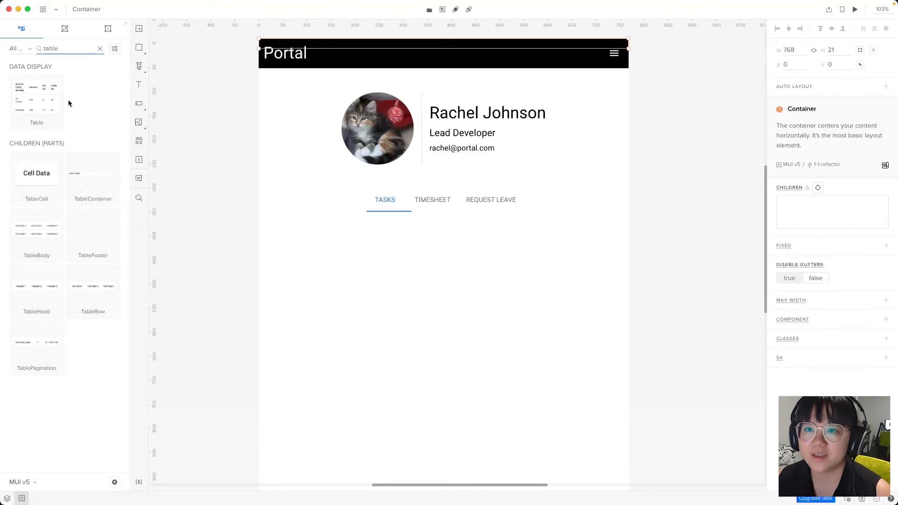
left_click_drag(68, 102, 268, 208)
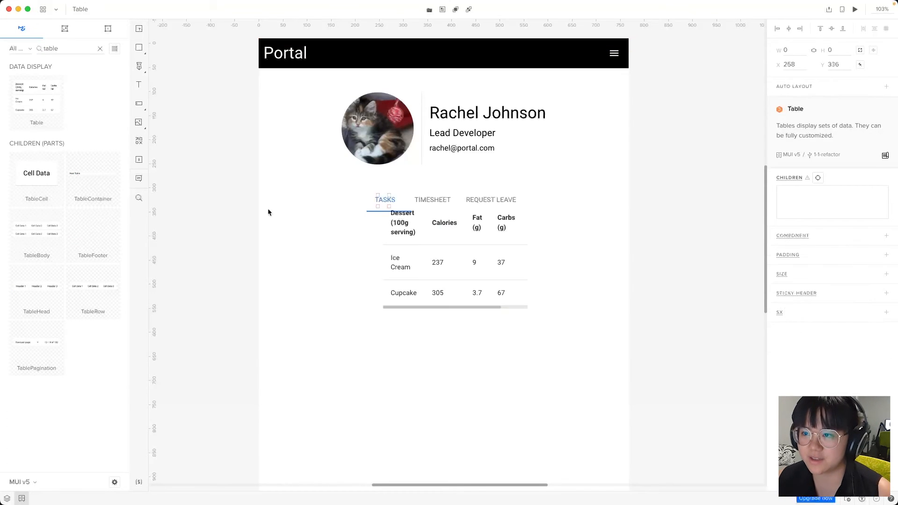
Nest the Table layer inside ContentContainer
key("alt+1")
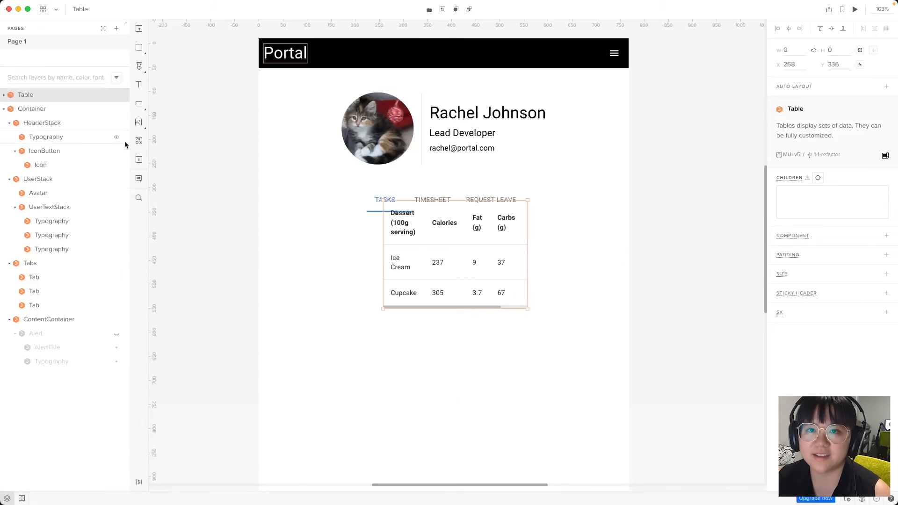
left_click_drag(25, 96, 60, 283)
left_click_drag(55, 320, 39, 330)
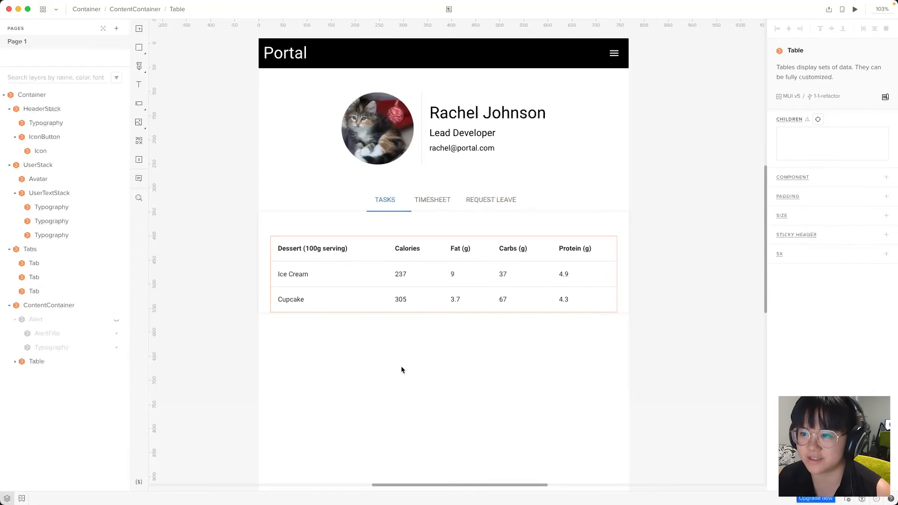
key("super+Tab")
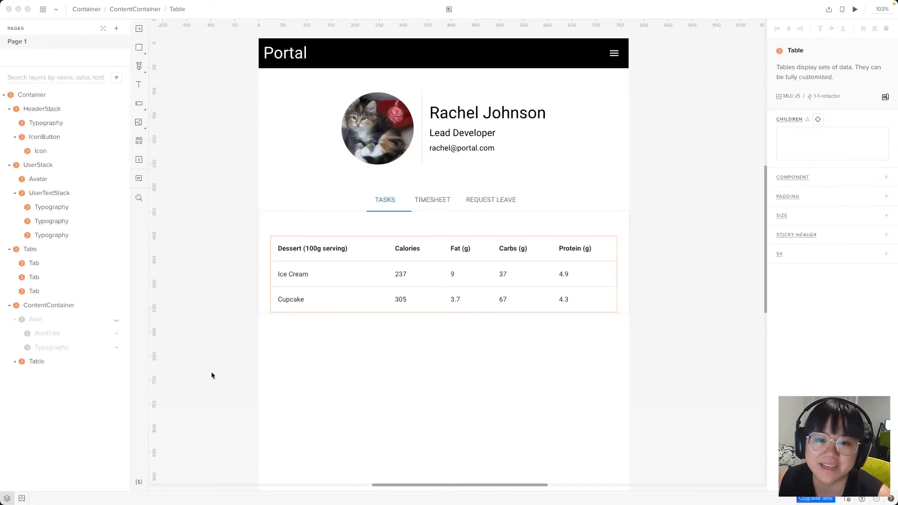
Expand the Table's TableHead and TableBody layers to reveal the header and row cells
left_click(15, 361)
left_click(21, 376)
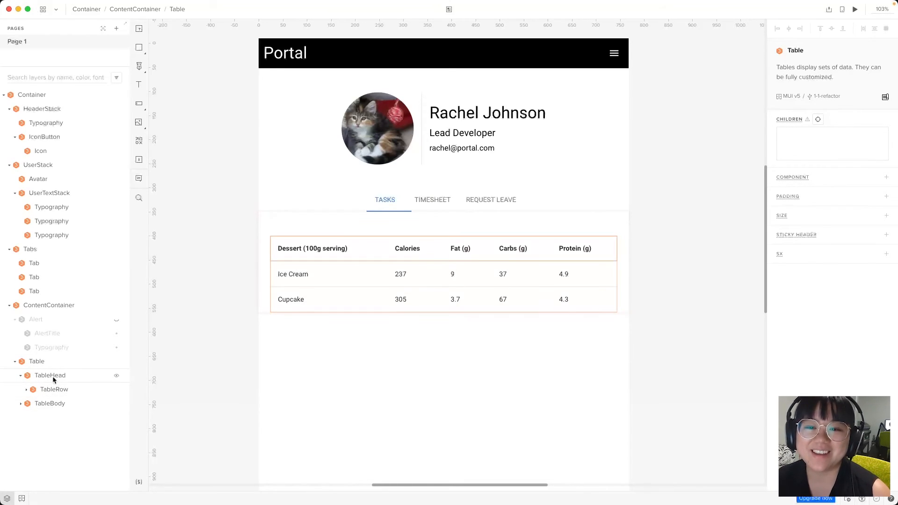
left_click(26, 390)
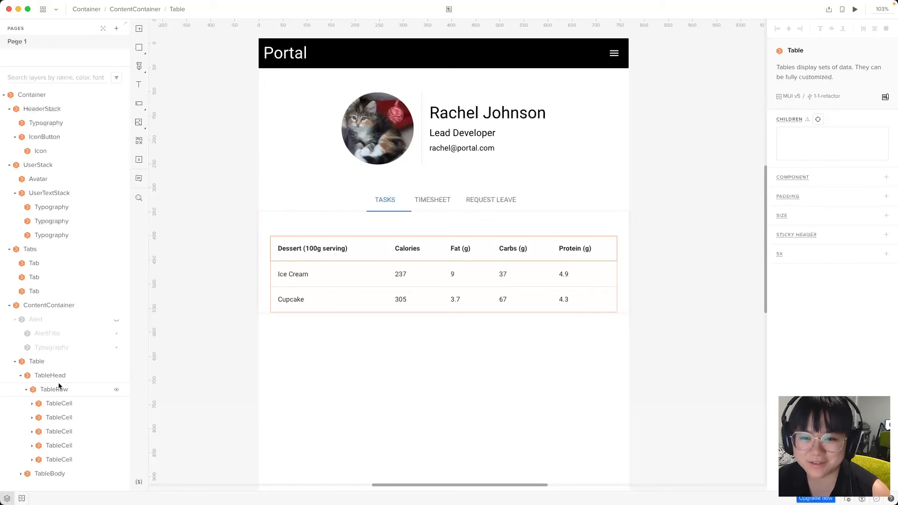
left_click(33, 404)
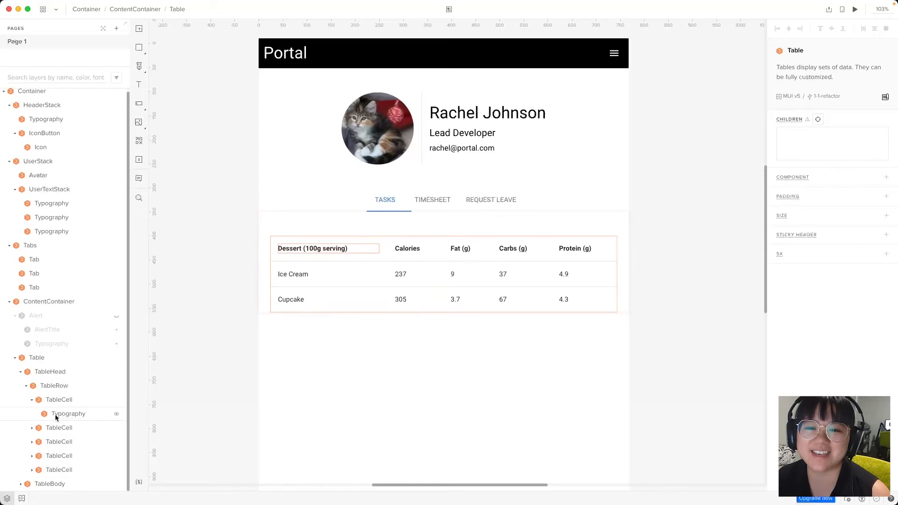
left_click(21, 486)
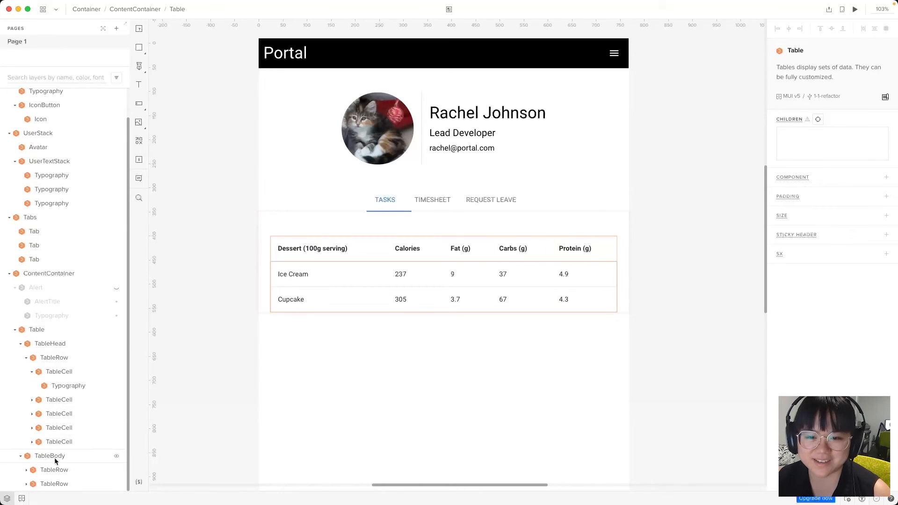
left_click(27, 470)
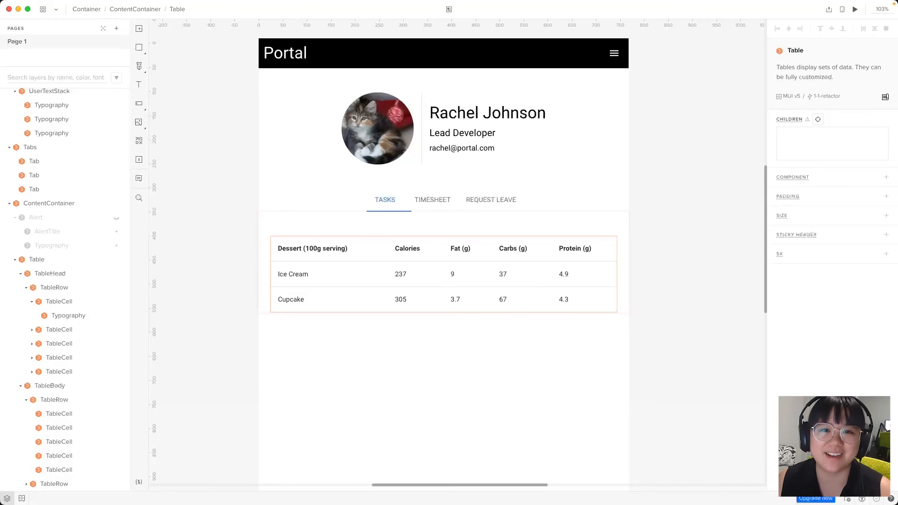
left_click(338, 377)
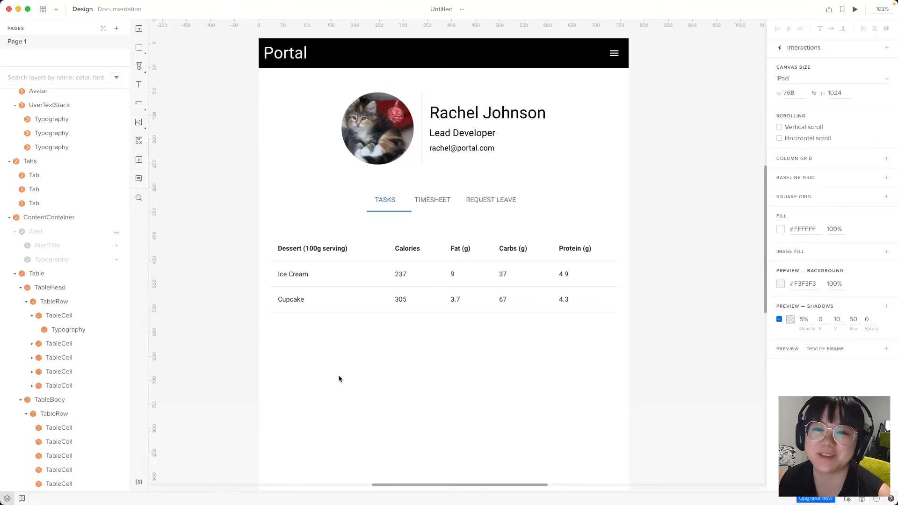
Rename the first three header columns to Date, Clock In and Clock Out
left_click(71, 330)
left_click(834, 142)
key("ctrl+a")
type("Date")
left_click(32, 343)
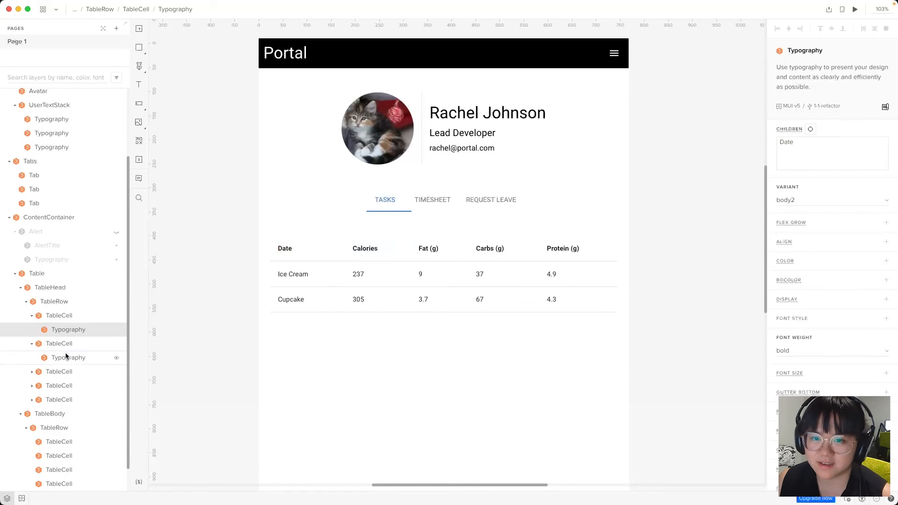
left_click(65, 357)
left_click(821, 147)
key("ctrl+a")
type("Clock In")
left_click(32, 371)
left_click(45, 385)
left_click(799, 164)
key("ctrl+a")
type("Clock Out")
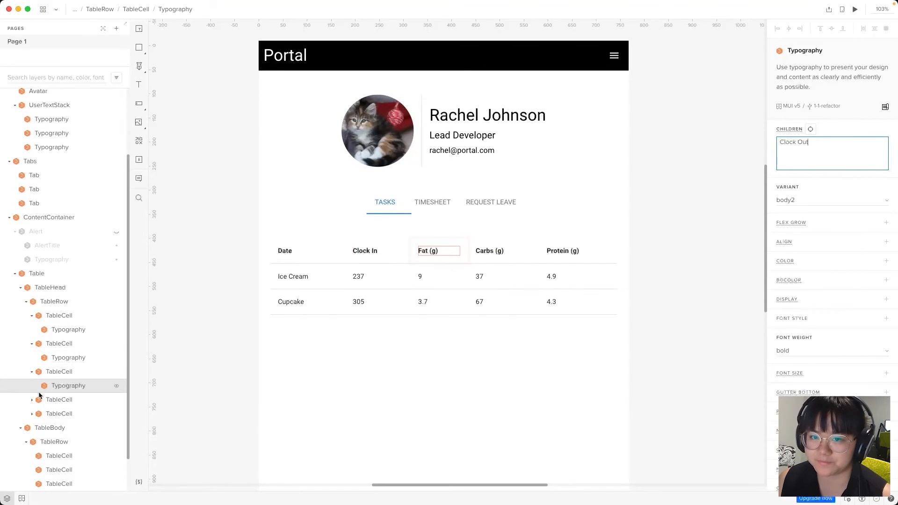
left_click(32, 399)
Rename the last two header columns to Hours and Status
left_click(45, 414)
left_click(806, 165)
key("ctrl+a")
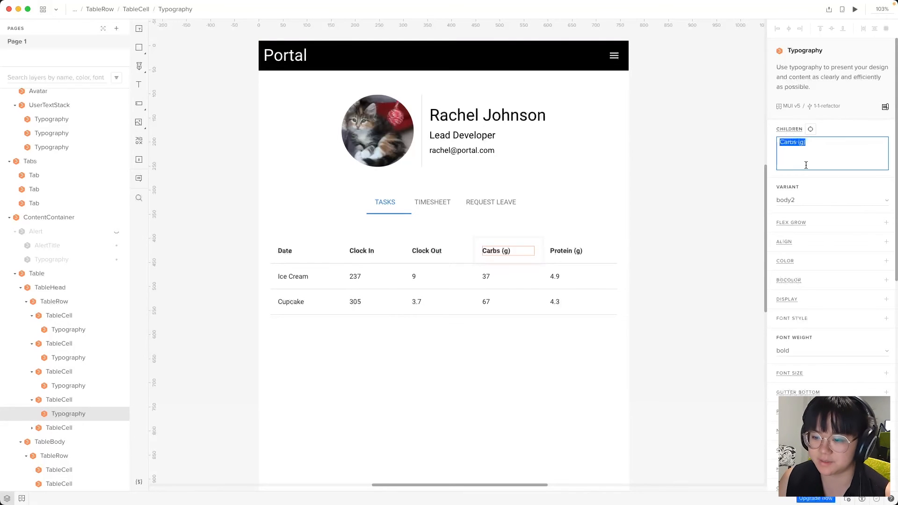
type("Hours")
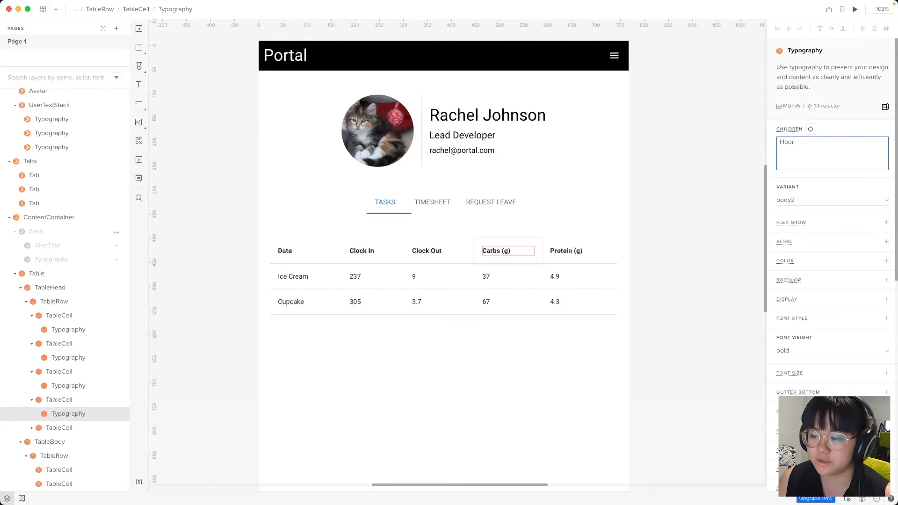
left_click(32, 428)
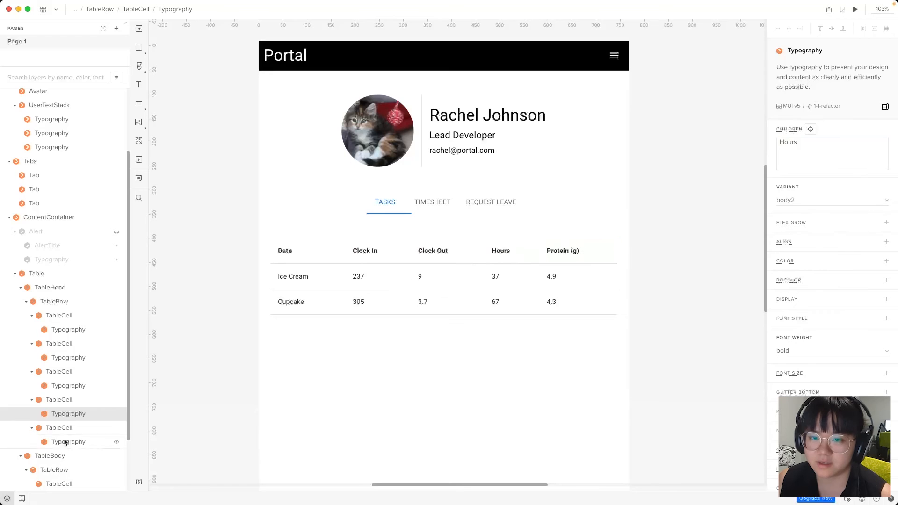
left_click(45, 441)
left_click(830, 162)
key("ctrl+a")
type("Status")
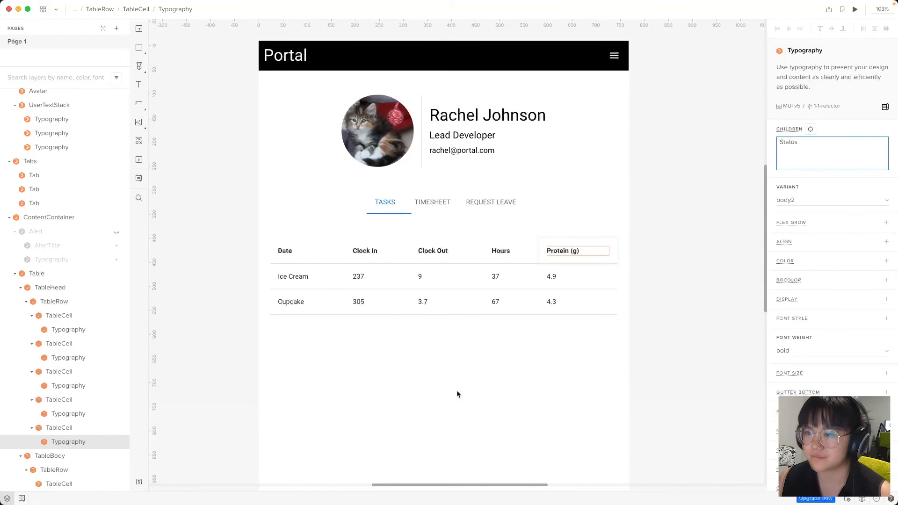
left_click(256, 257)
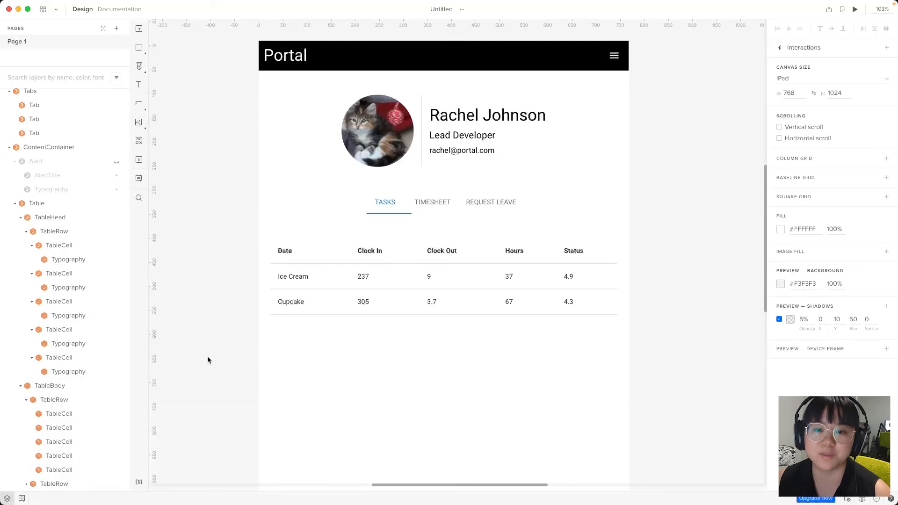
left_click(53, 488)
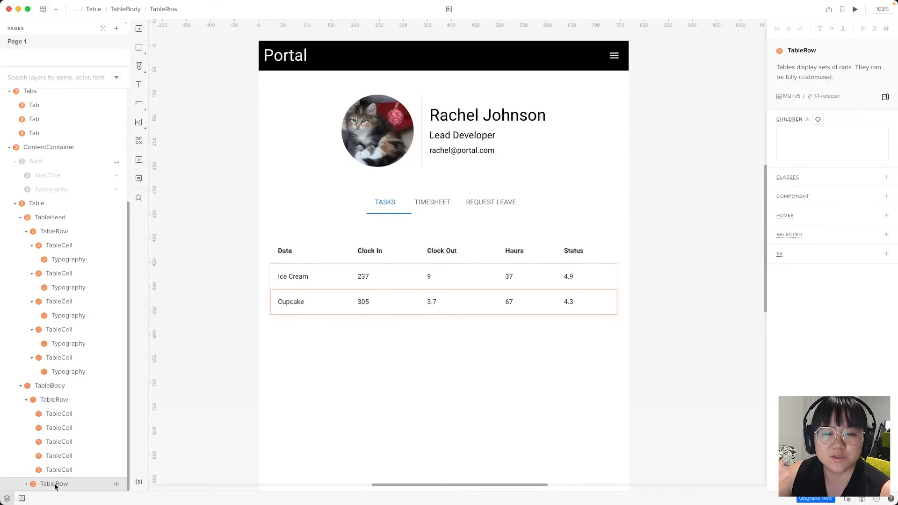
Delete the Cupcake row and set the first row to 2024/01/01, 9AM, 5PM
key("Delete")
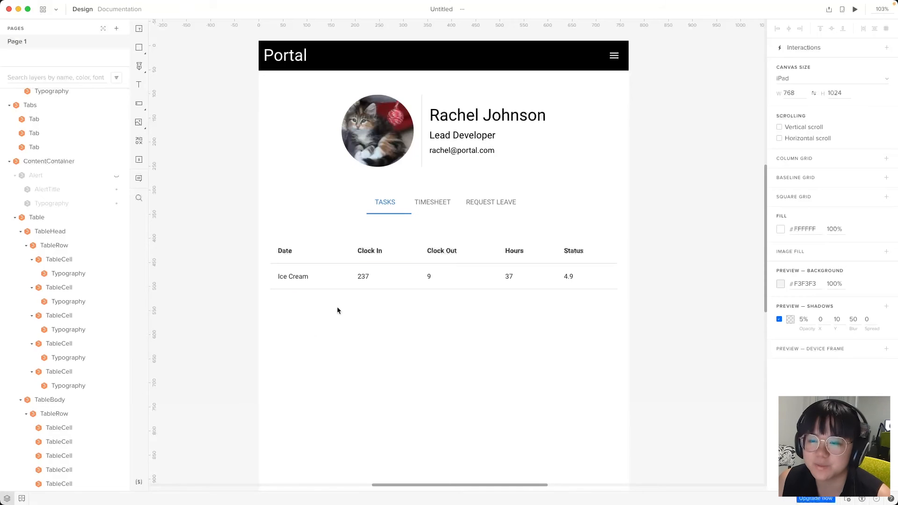
left_click(313, 277)
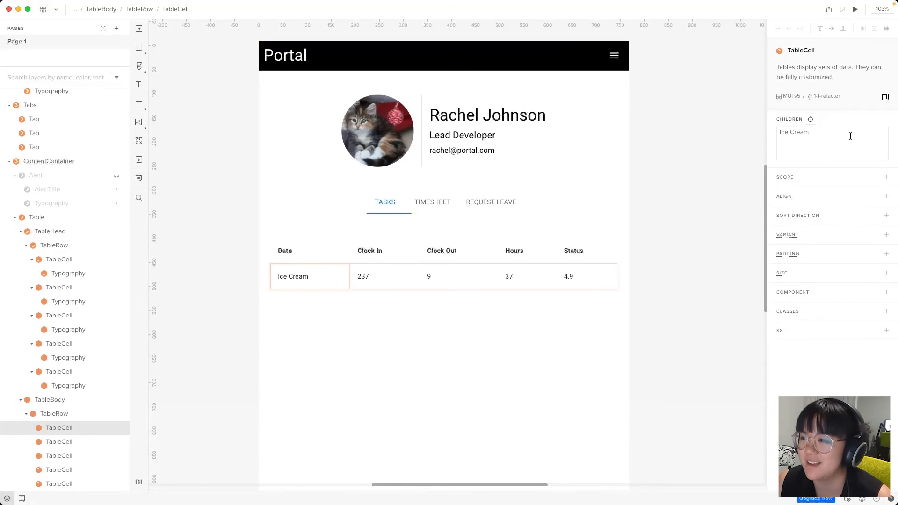
left_click_drag(837, 139, 757, 131)
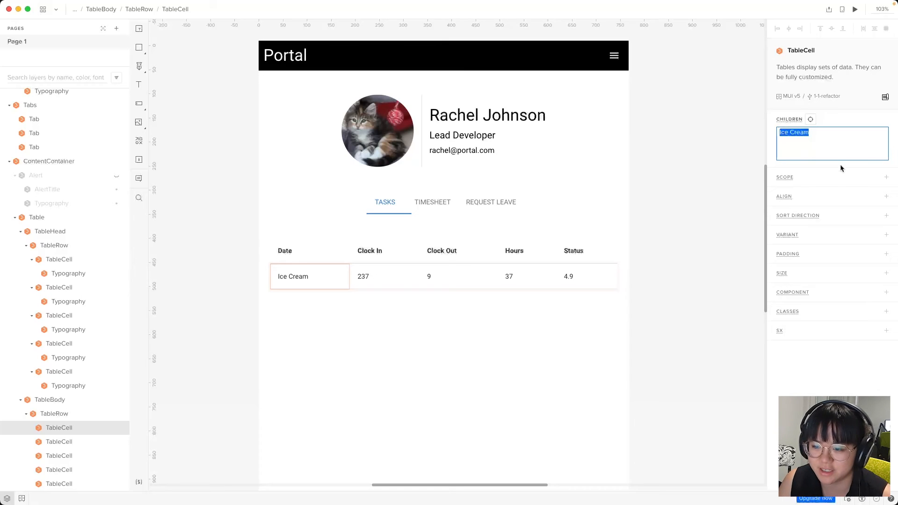
type("2024/")
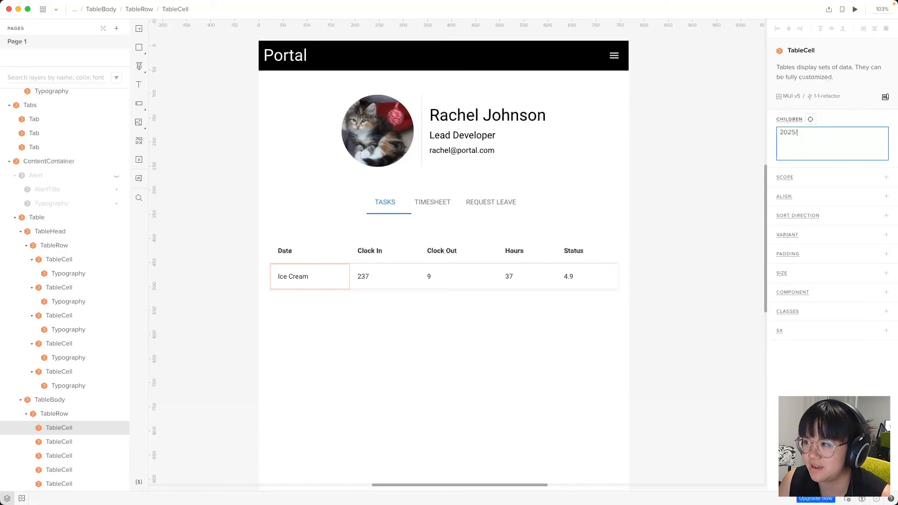
type("01/01")
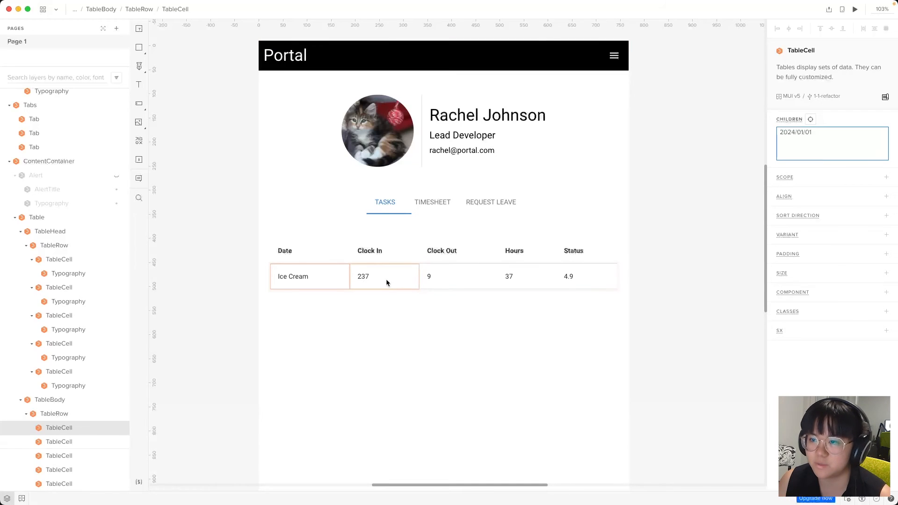
left_click(386, 283)
double_click(841, 147)
type("9AM")
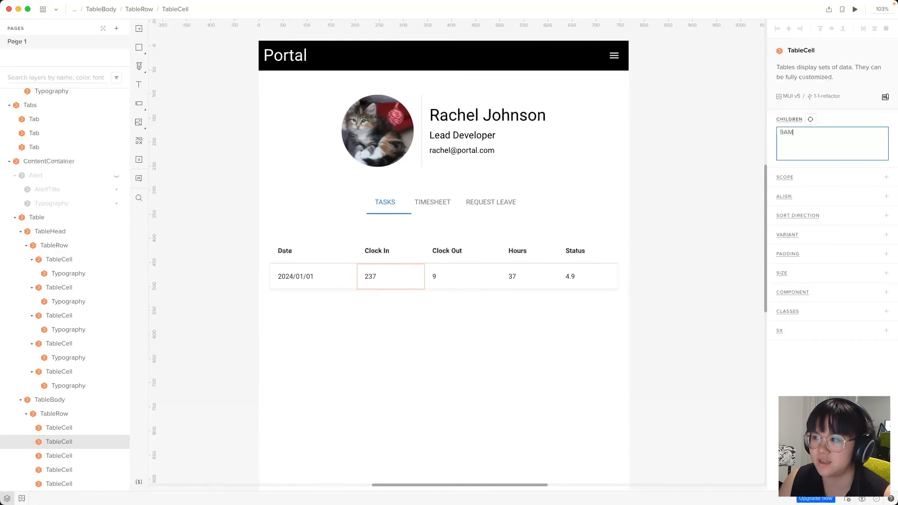
left_click(463, 286)
double_click(843, 153)
type("5PM")
Set the first row's Hours to 8 and Status to Accepted
left_click(541, 276)
left_click(842, 140)
double_click(843, 140)
type("8")
left_click(588, 281)
left_click(824, 149)
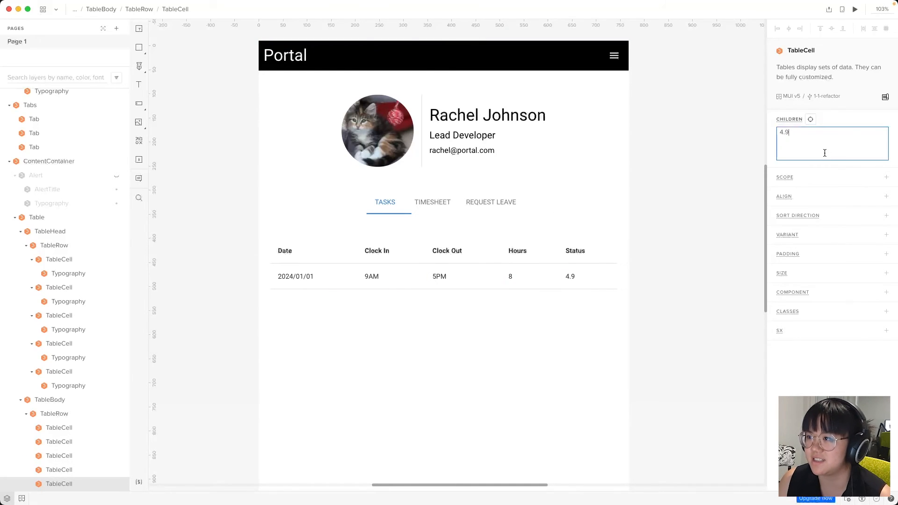
double_click(824, 150)
type("Sccepted")
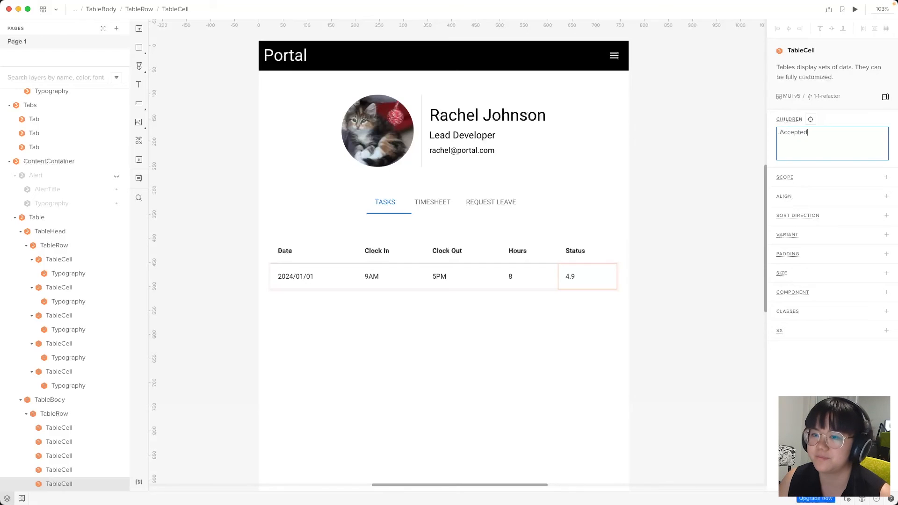
left_click(456, 343)
Copy and paste the filled timesheet row to create duplicate rows
scroll(386, 298, "down", 4)
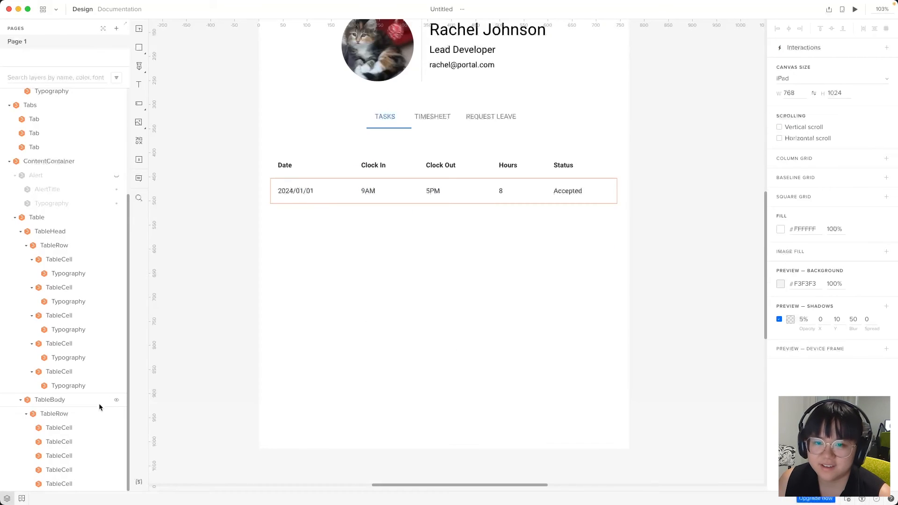
left_click(25, 415)
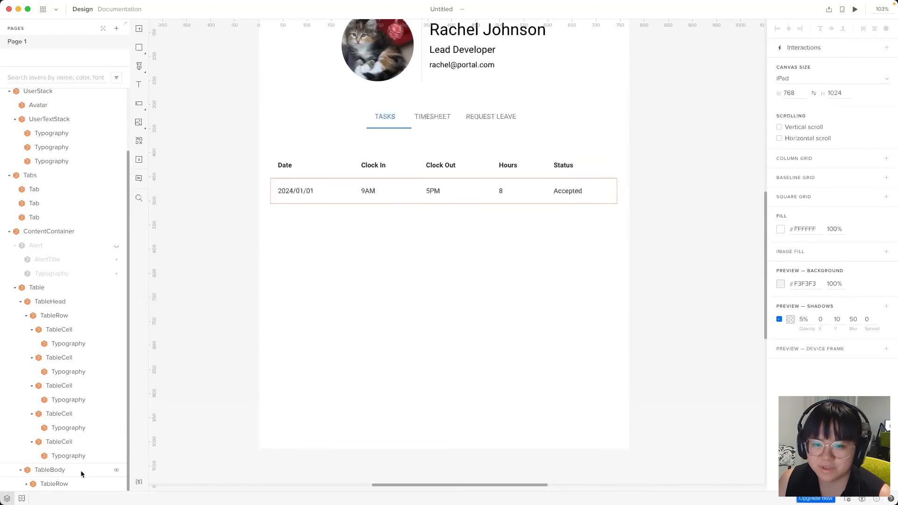
left_click(58, 483)
key("ctrl+c")
key("ctrl+v")
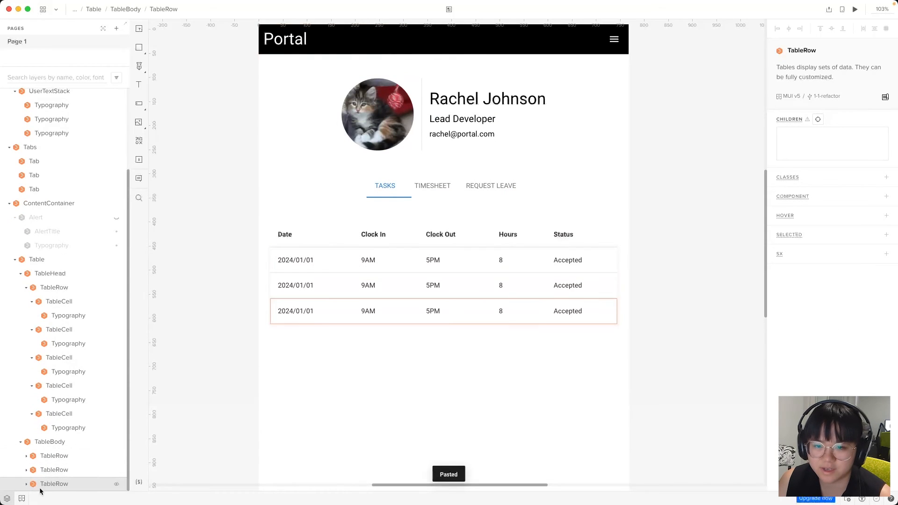
Change the second row's date to 2024/01/02 and its status to Pending
left_click(299, 286)
left_click(812, 133)
key("BackSpace")
type("2")
left_click(568, 282)
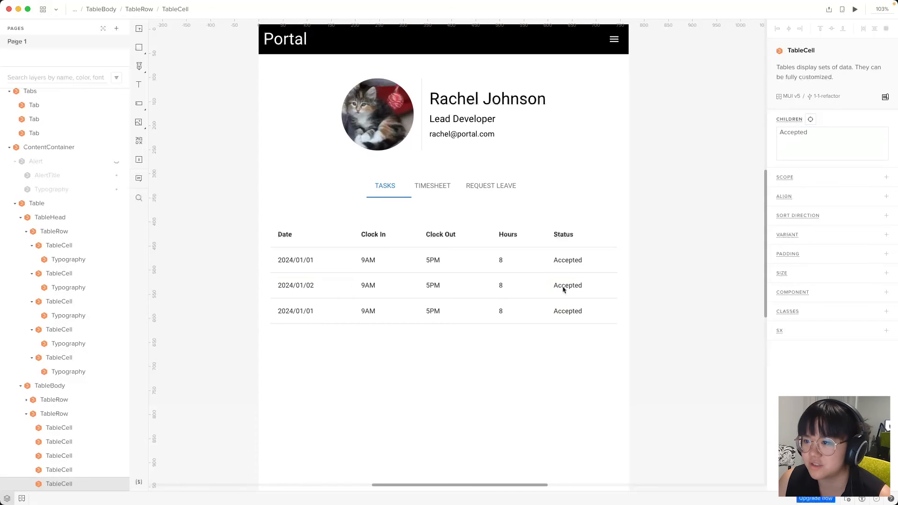
left_click(832, 135)
double_click(827, 135)
type("Pending")
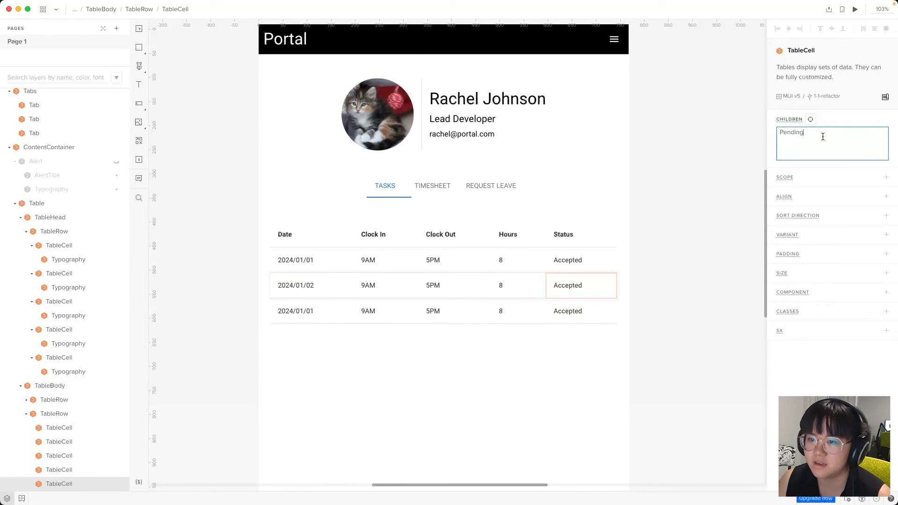
left_click(307, 311)
Change the third row's date to 2024/01/03 and its status to Rejected
left_click(809, 133)
key("BackSpace")
type("3")
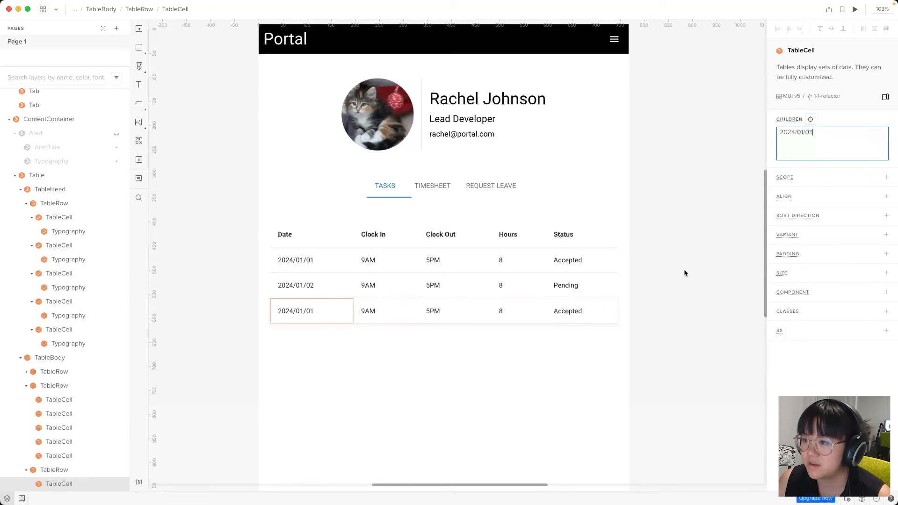
left_click(564, 314)
left_click(826, 151)
double_click(821, 152)
type("Rejected")
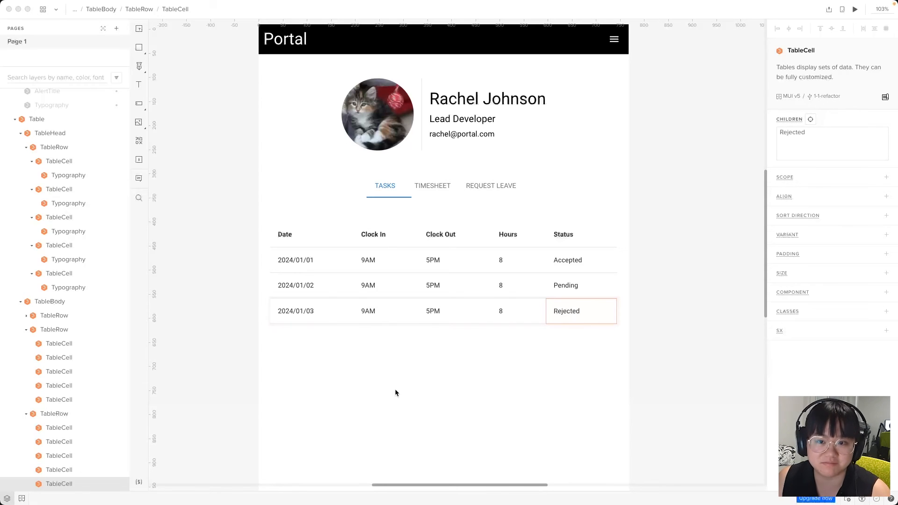
left_click(438, 391)
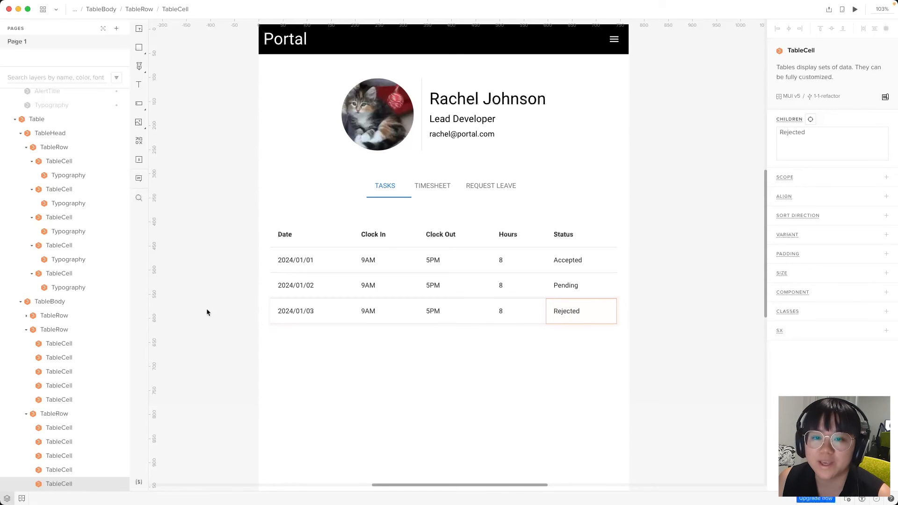
left_click(21, 301)
left_click(15, 301)
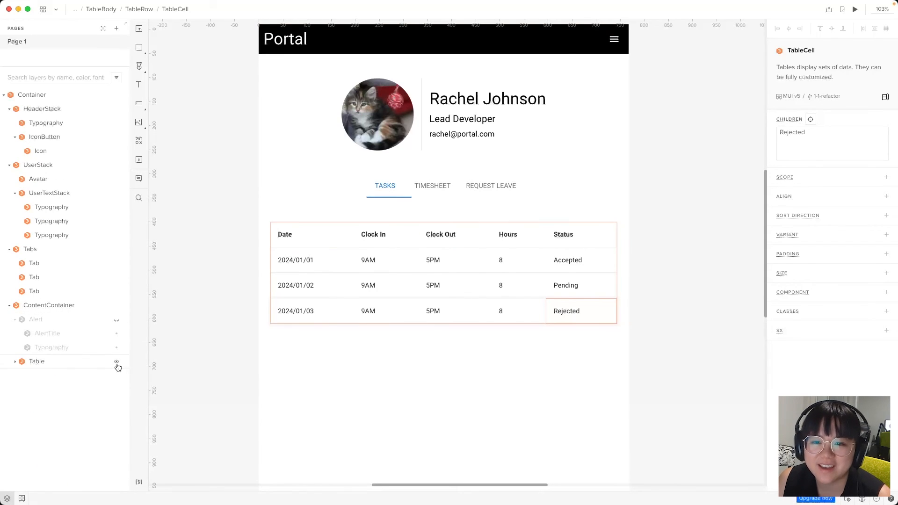
Hide the timesheet Table and place a List component from the library below the tabs
left_click(117, 363)
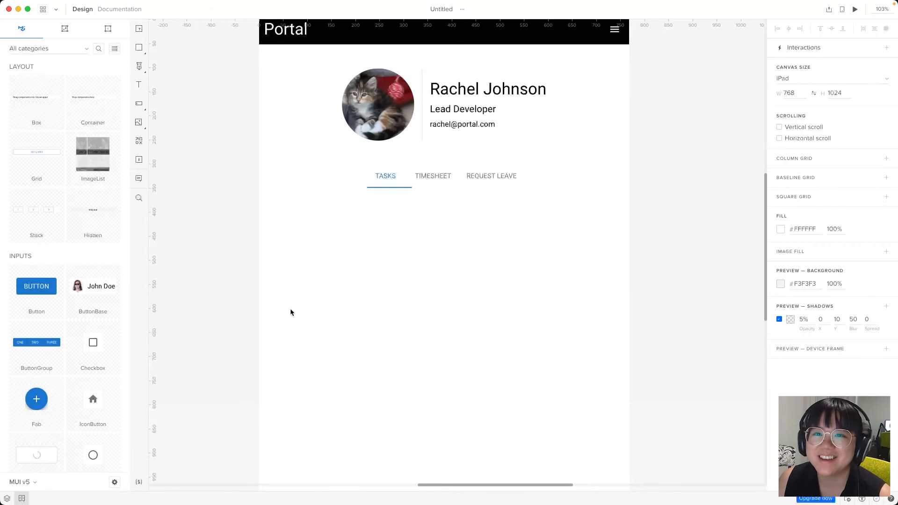
left_click(96, 49)
type("list")
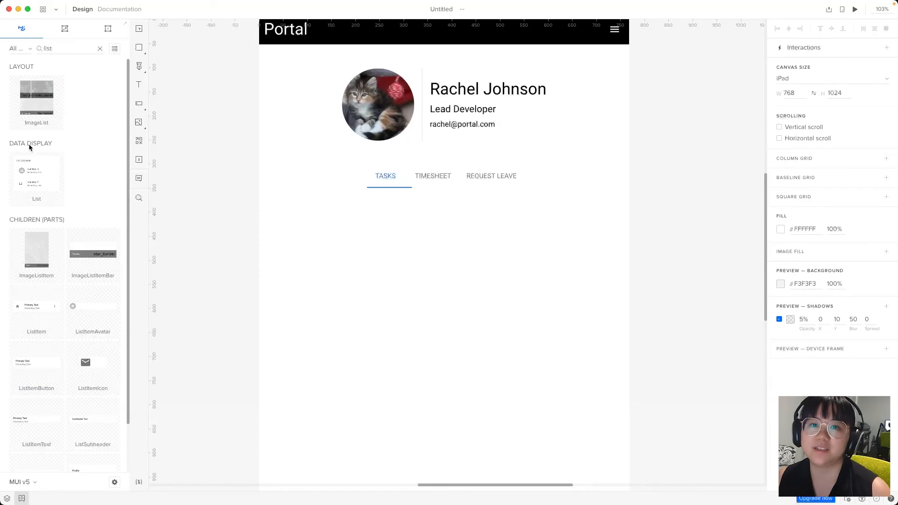
left_click_drag(38, 186, 447, 299)
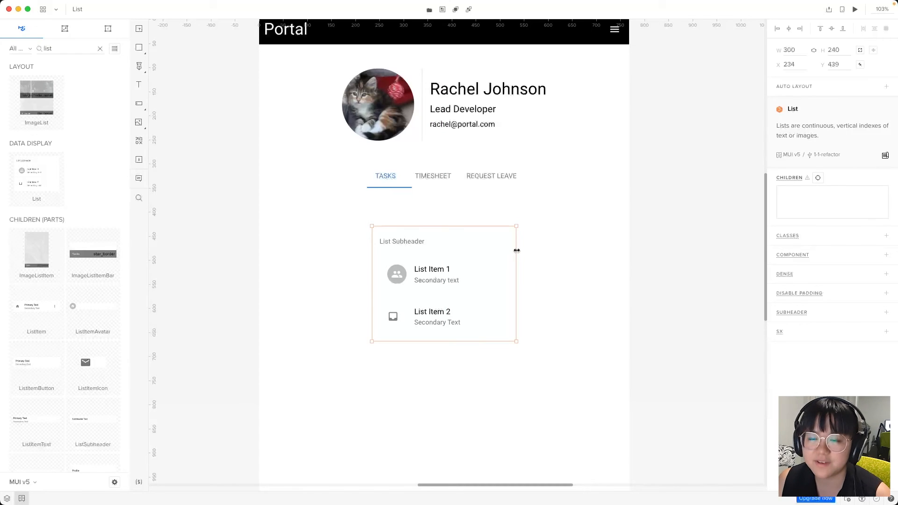
Delete the duplicate List and nest the remaining List inside ContentContainer
key("alt+1")
left_click(47, 108)
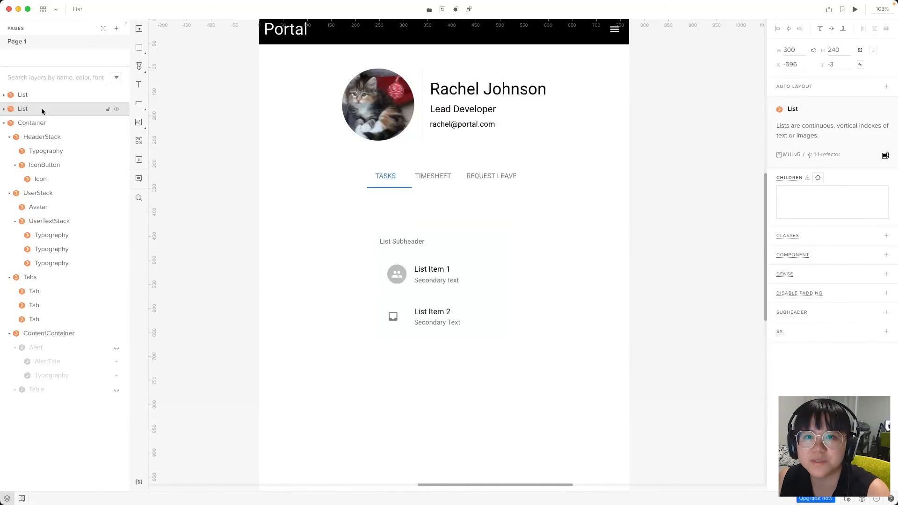
key("Delete")
left_click(27, 94)
left_click_drag(26, 95, 77, 317)
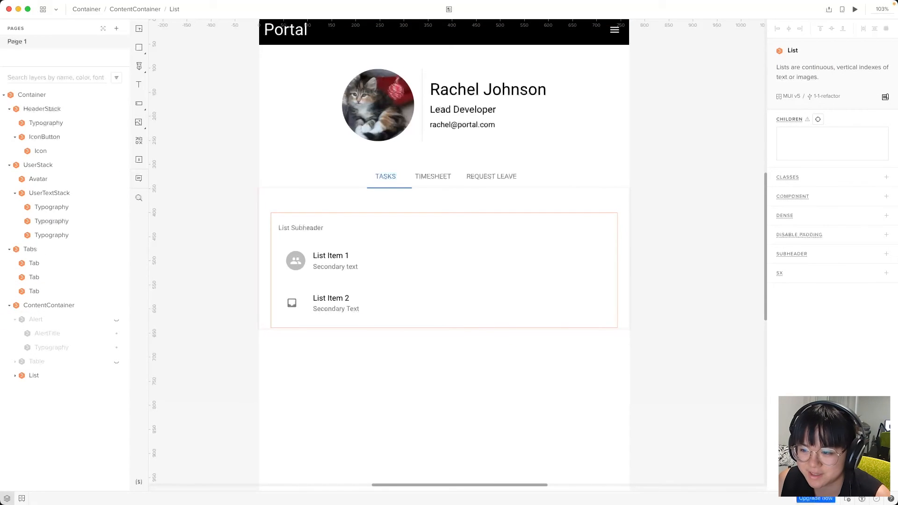
left_click(45, 450)
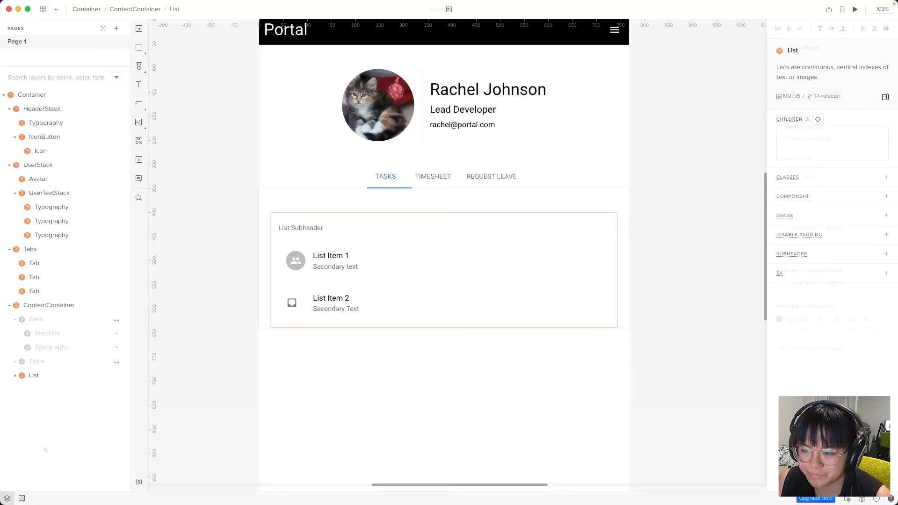
Delete the List's ListSubheader and second ListItem, keeping only List Item 1
left_click(14, 377)
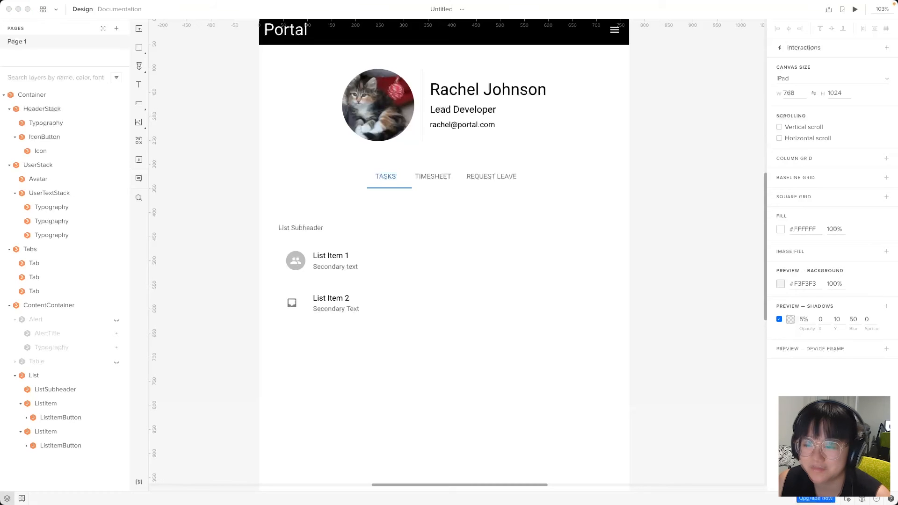
left_click(86, 387)
left_click(69, 389)
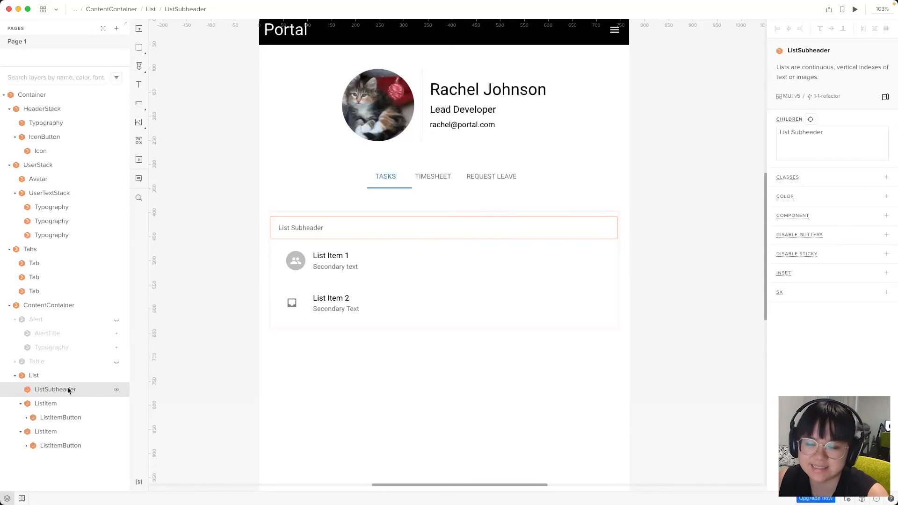
key("Delete")
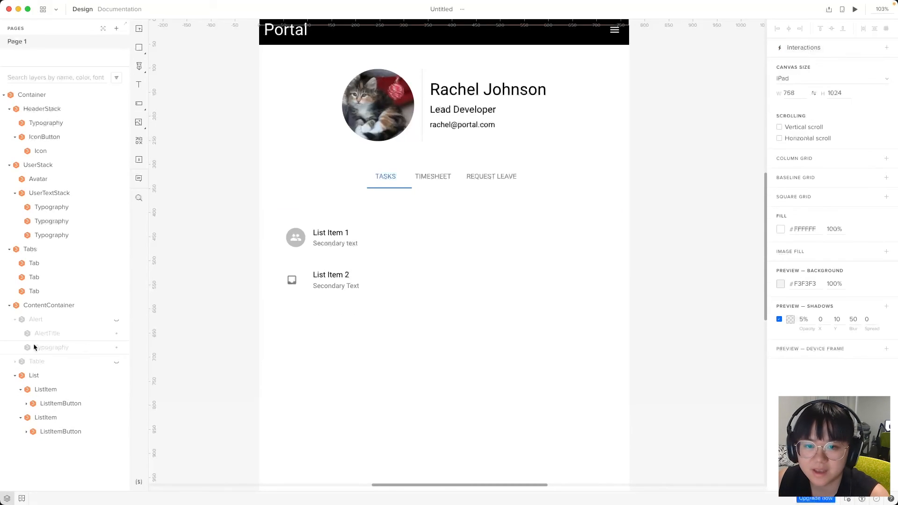
left_click(30, 342)
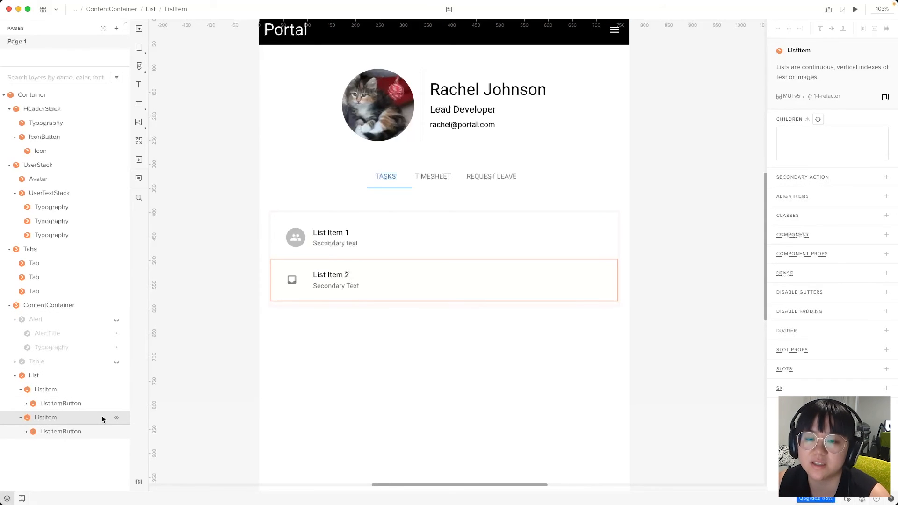
key("Delete")
left_click(21, 390)
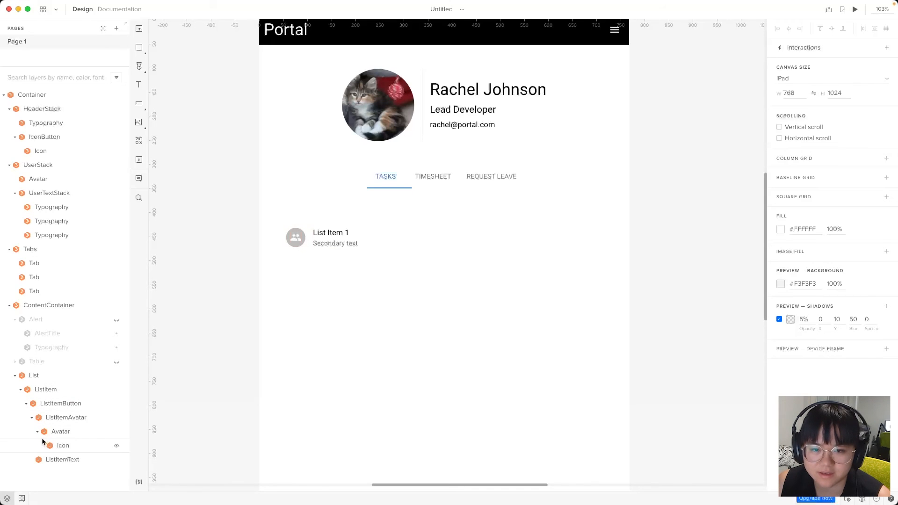
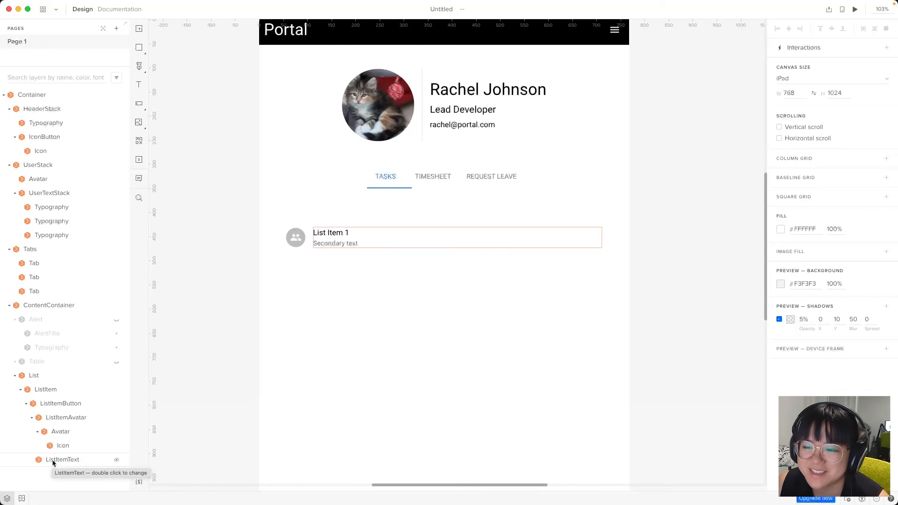
Select the ListItemText layer to view its Primary 'List Item 1' and Secondary 'Secondary text' props
left_click(67, 459)
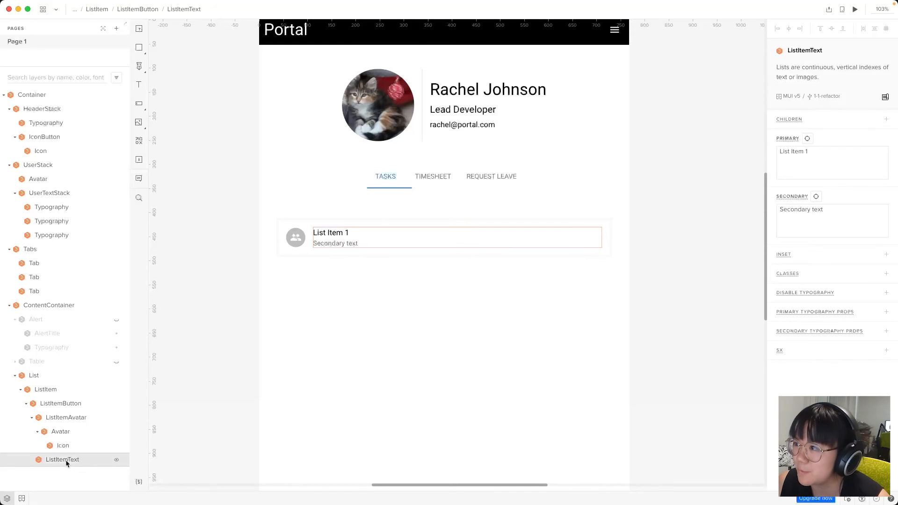
mouse_move(781, 136)
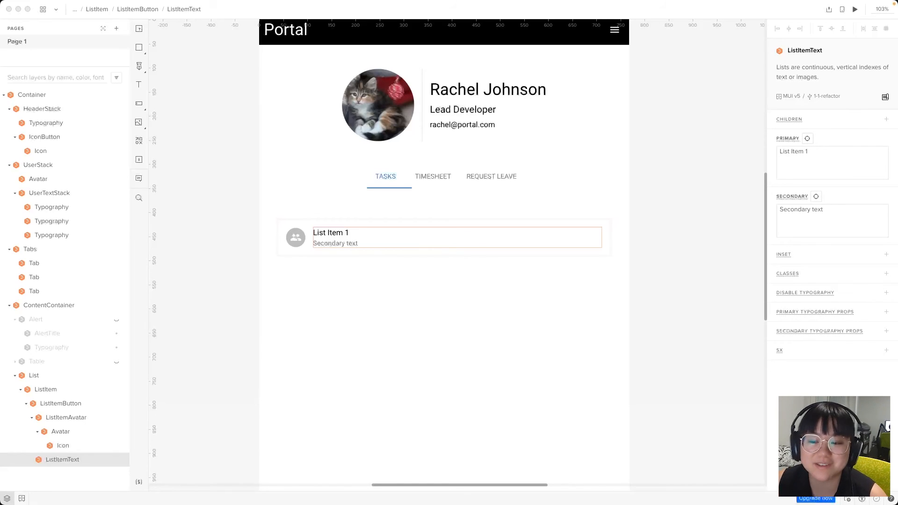
Search the component library for 'checkbox' and add a Checkbox to the list item
left_click(215, 405)
key("alt+2")
left_click(98, 48)
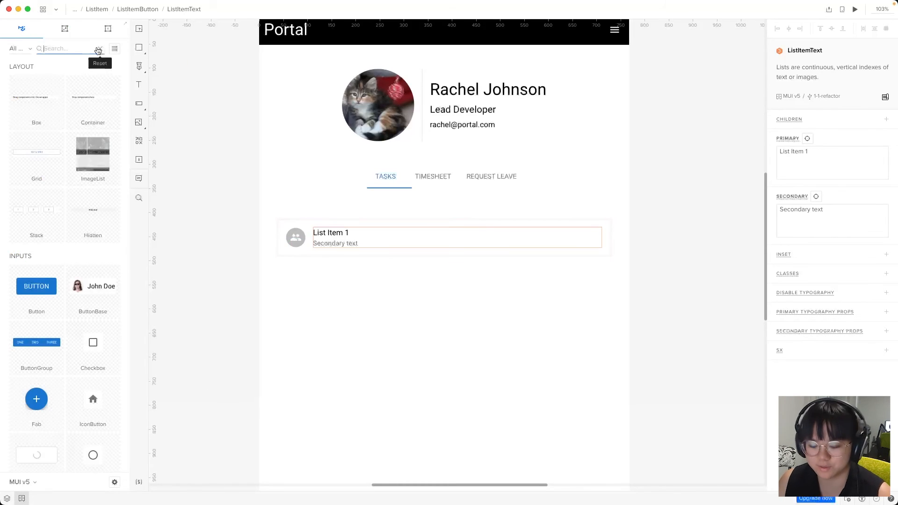
type("checkbox")
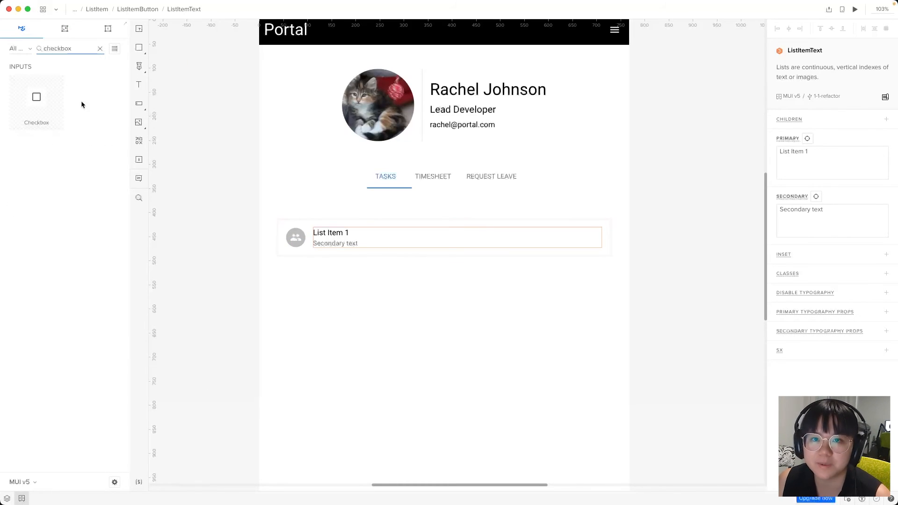
left_click(39, 100)
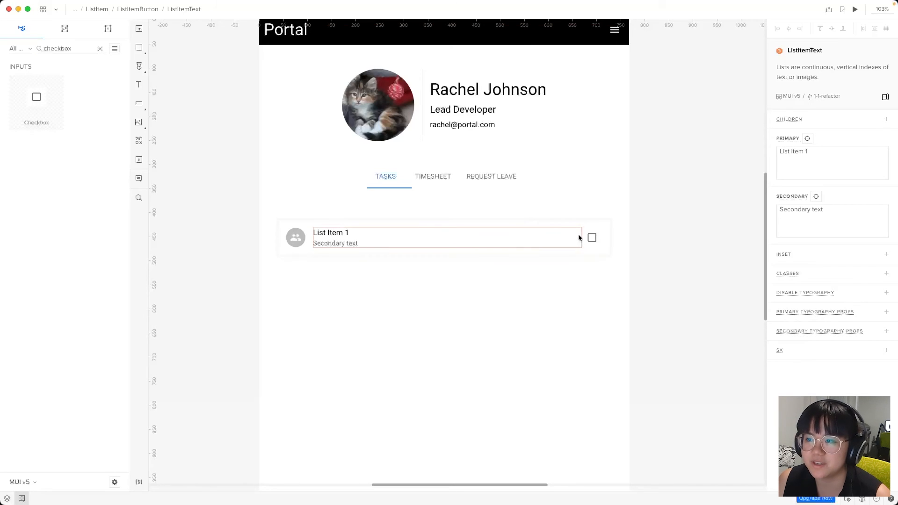
Try moving the checkbox before the avatar, then undo so it stays at the right end
left_click(316, 228)
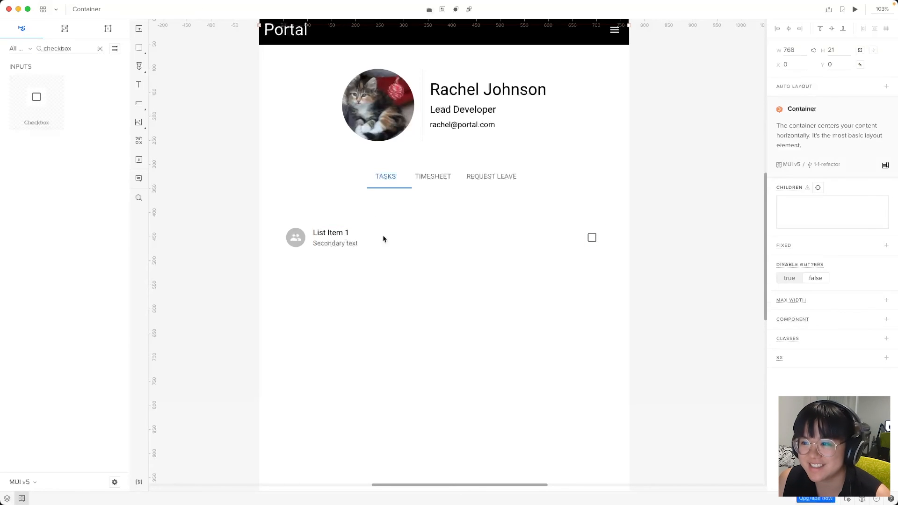
left_click(593, 242)
left_click(7, 498)
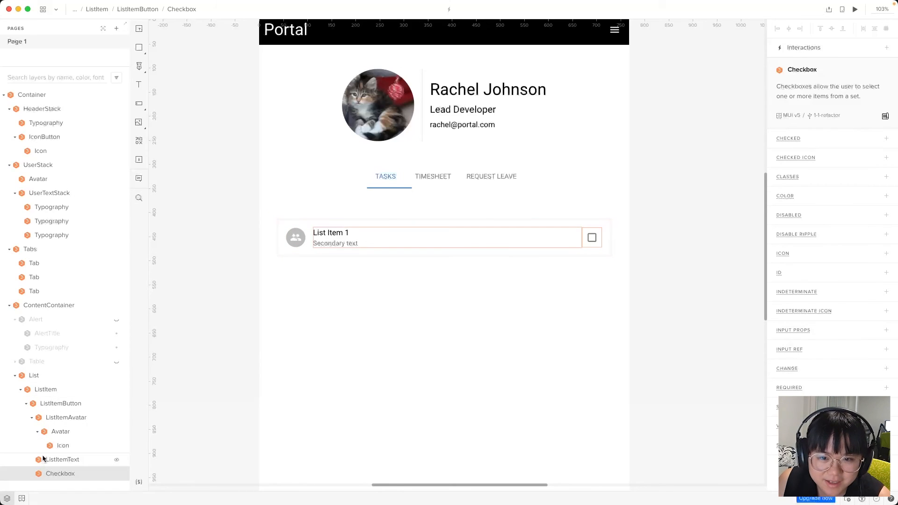
left_click(43, 390)
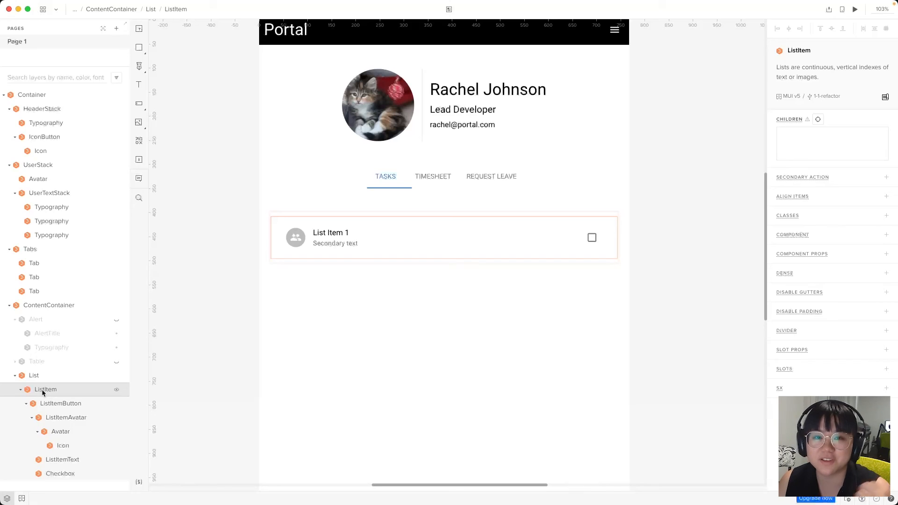
left_click_drag(55, 474, 54, 413)
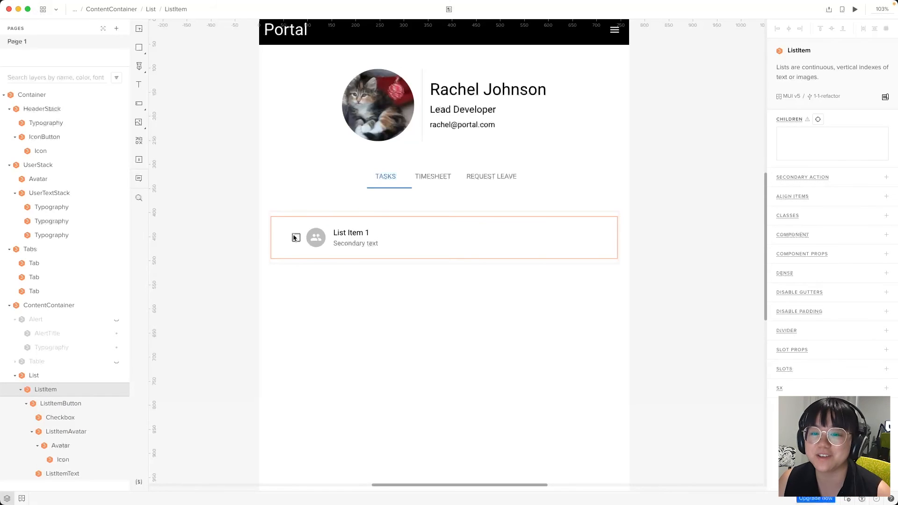
left_click(436, 368)
key("ctrl+z")
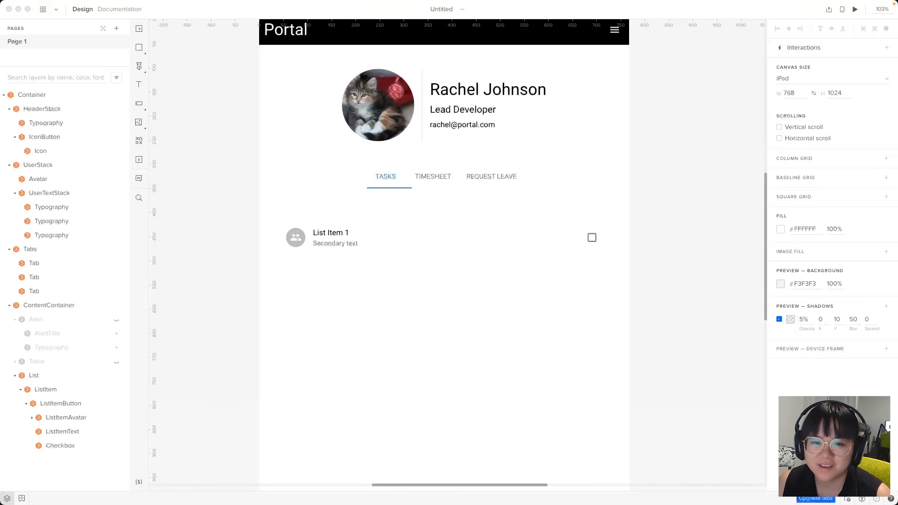
left_click(51, 389)
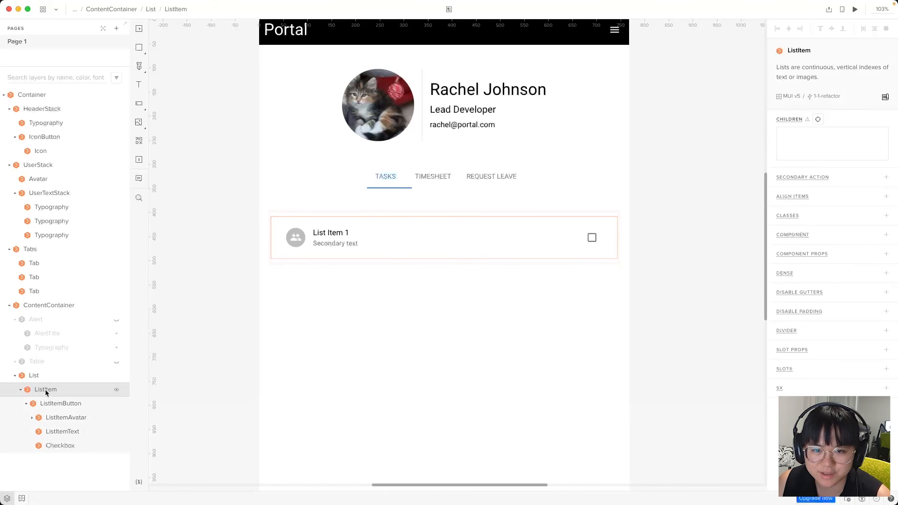
Duplicate the list item twice with Cmd+D, giving three identical rows with avatar and checkbox
left_click(20, 389)
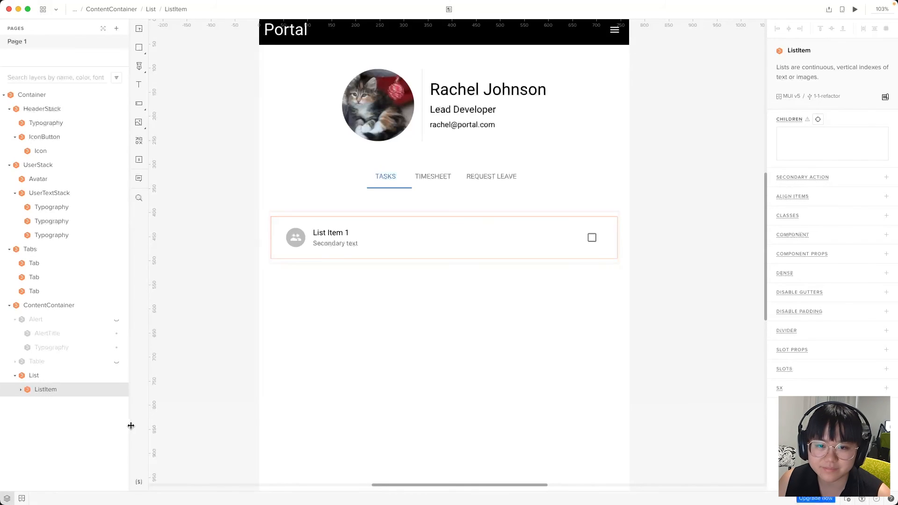
key("super+d")
key("super+d")
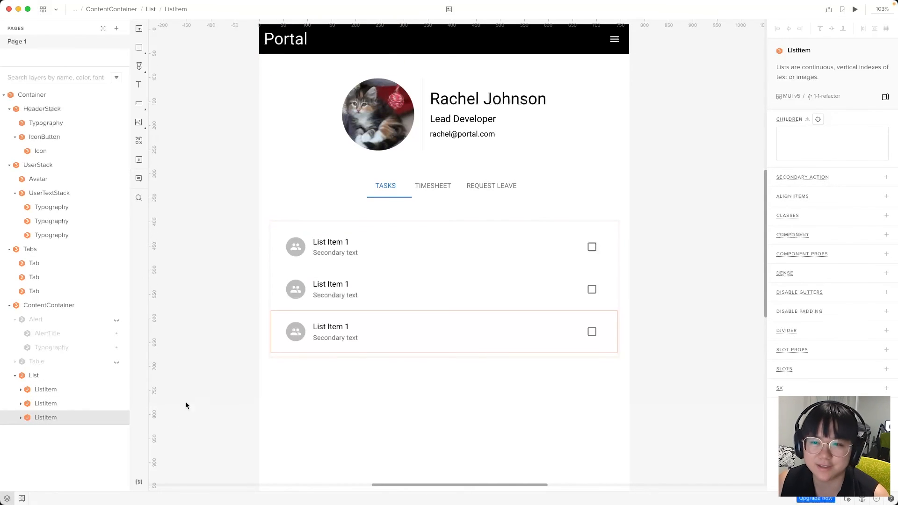
left_click(49, 391)
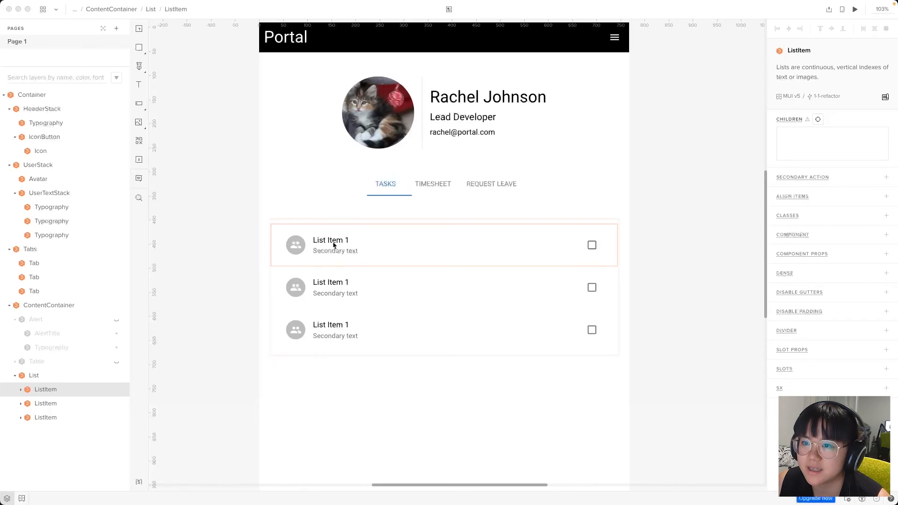
Retitle the first task 'Check out the new portal' and clear its secondary text
left_click(21, 389)
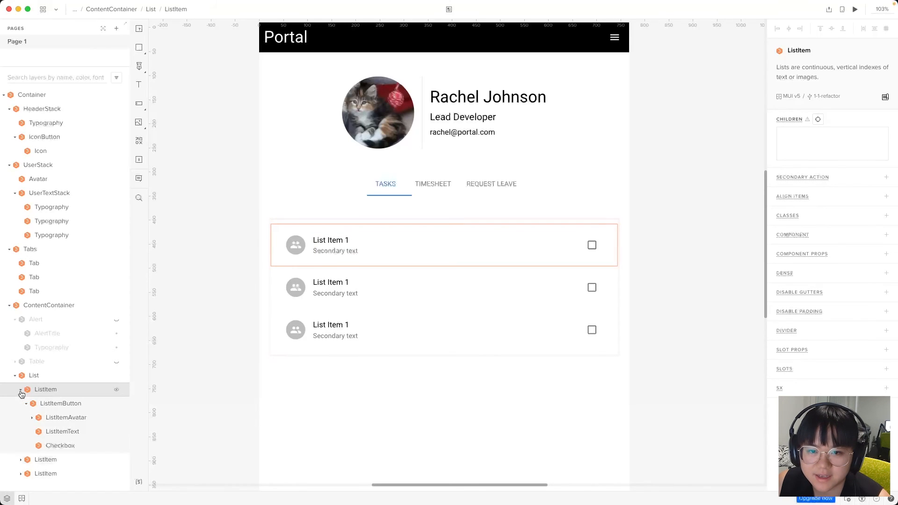
left_click(56, 434)
left_click(810, 171)
key("super+a")
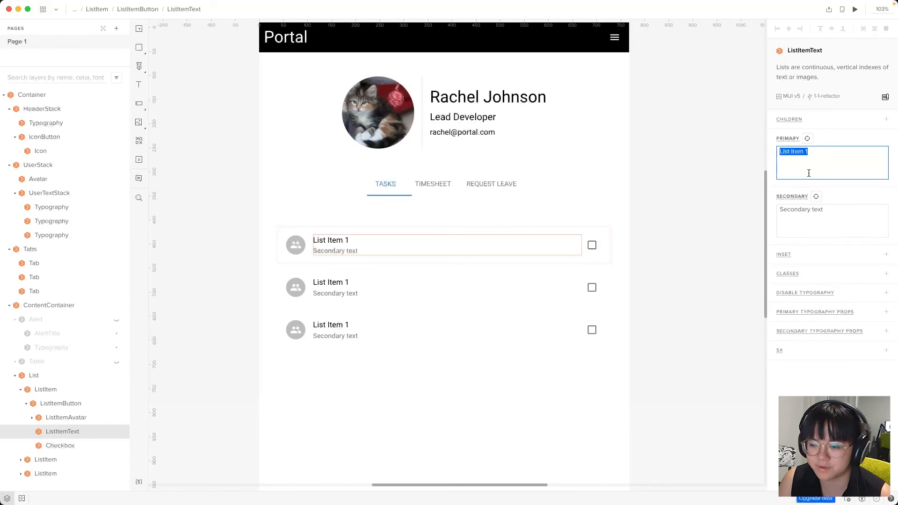
type("Check out the new poratl")
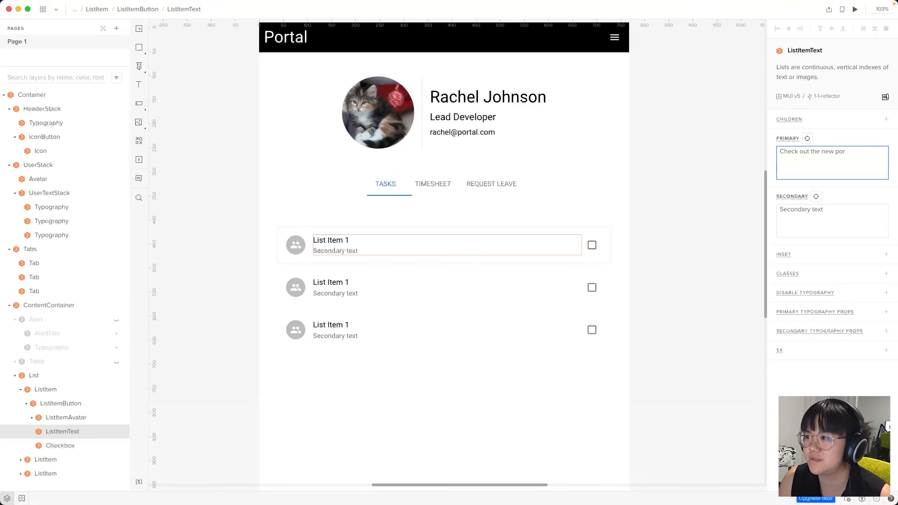
left_click(408, 289)
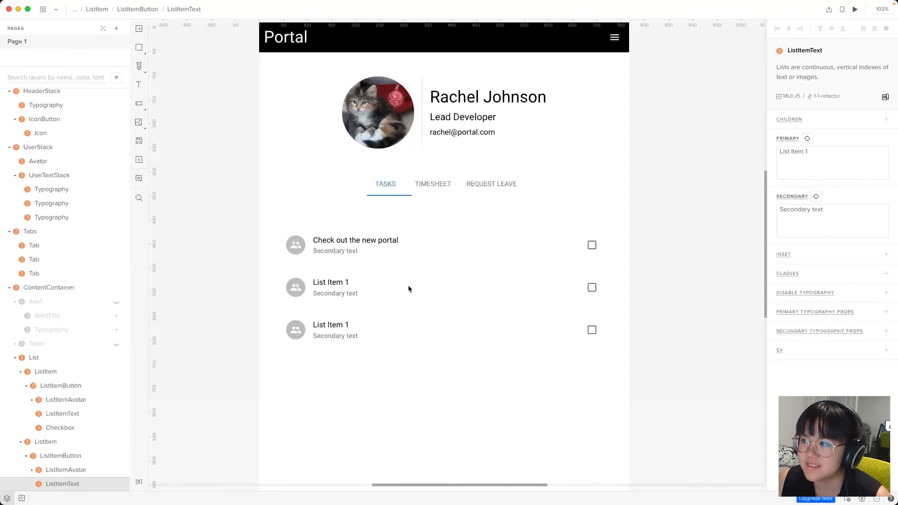
left_click(823, 163)
left_click(443, 236)
left_click(837, 213)
key("BackSpace")
key("super+a")
key("BackSpace")
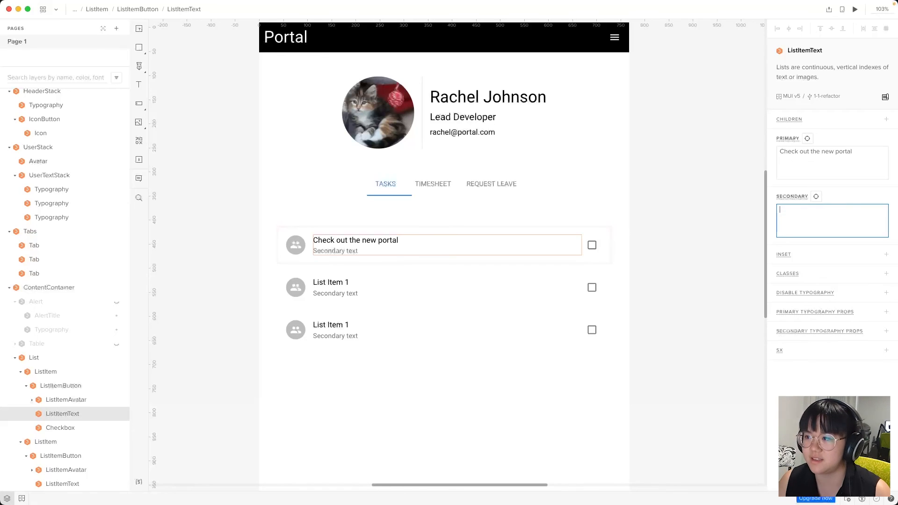
Retitle the second task 'Replace toner' with secondary text 'For printer 2'
left_click(377, 283)
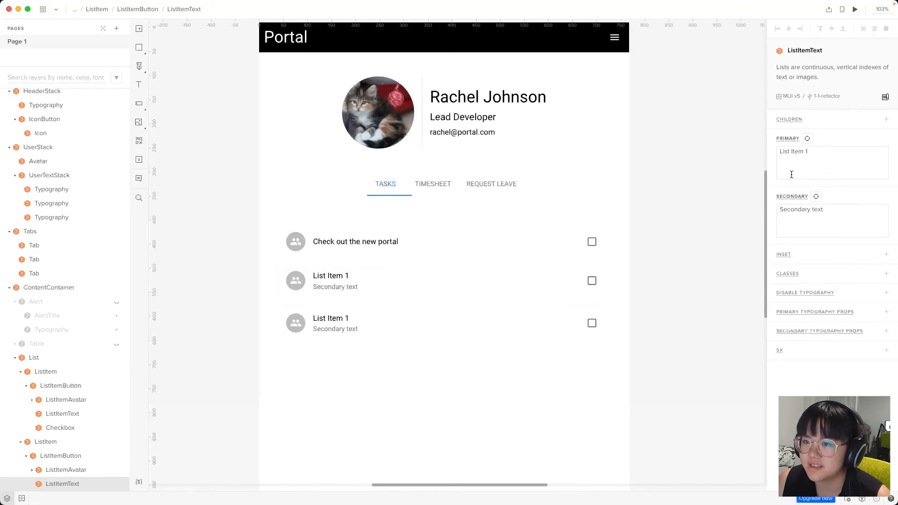
left_click(836, 161)
key("super+a")
type("Replace toner")
left_click(833, 225)
key("super+a")
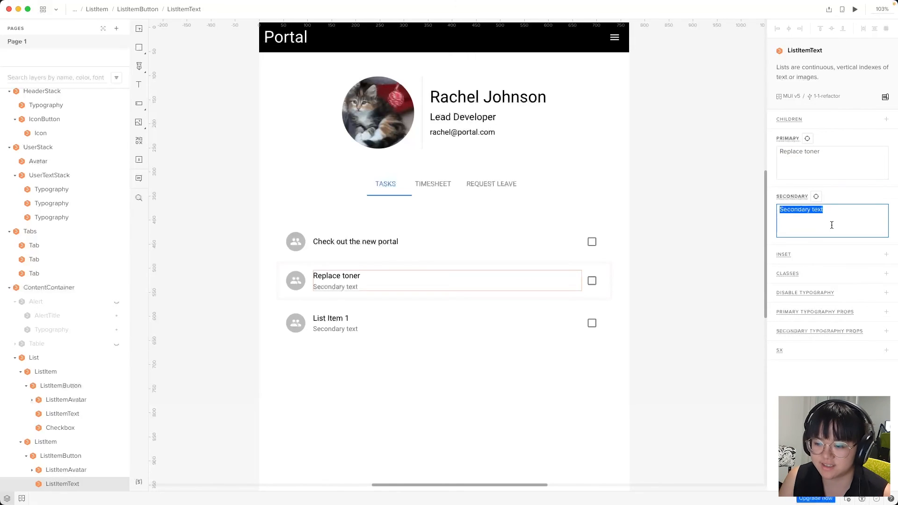
type("For printe r2")
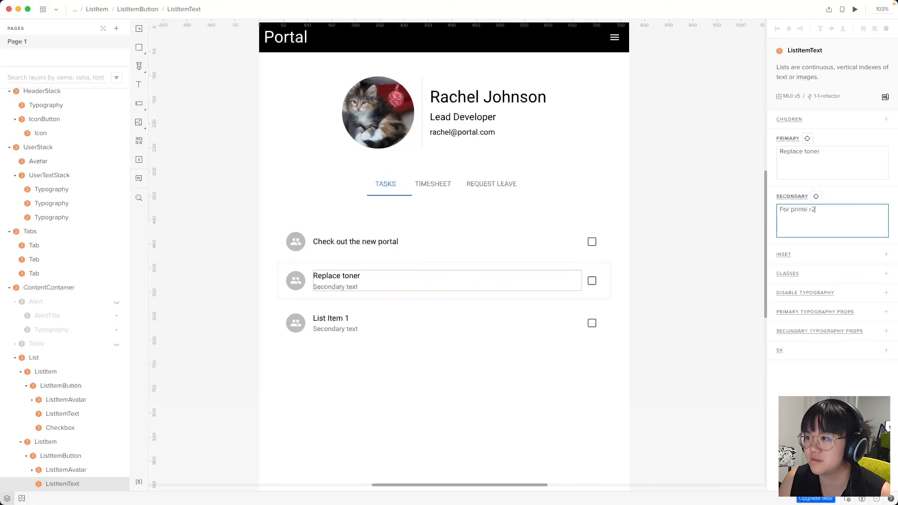
type("2")
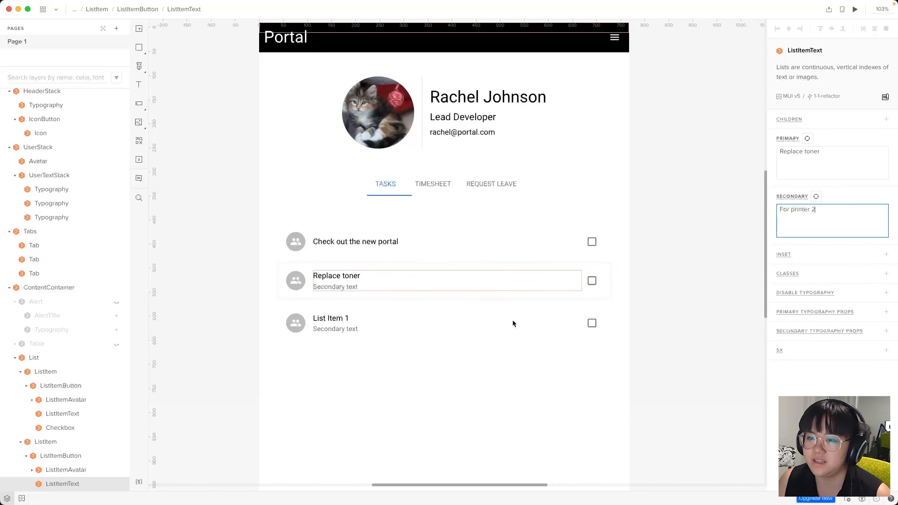
Retitle the third task 'Remove spider in kitchen' with secondary text 'NOW!!'
left_click(356, 328)
left_click(849, 150)
key("super+a")
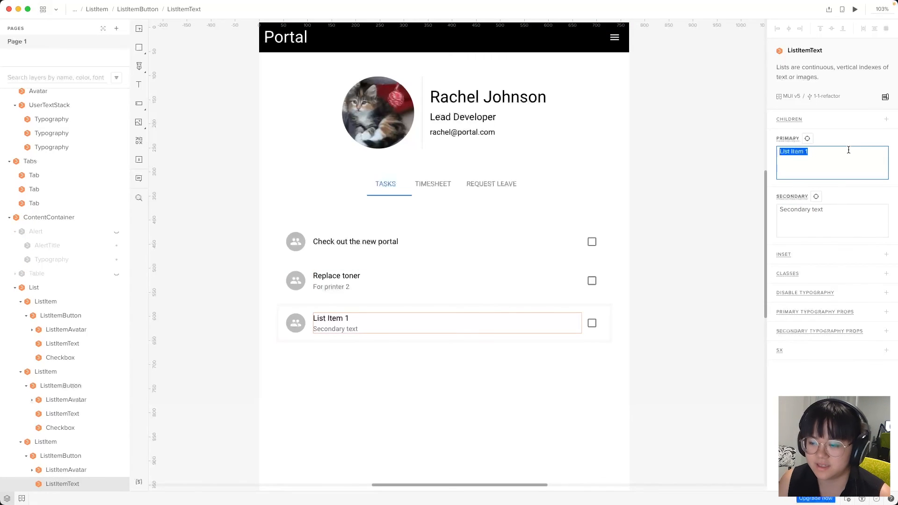
type("Remove spi")
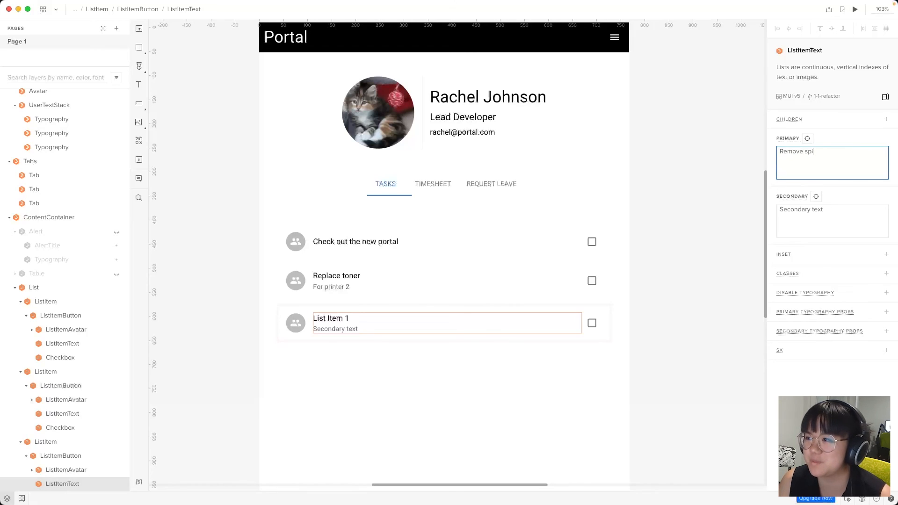
type("der in kitchen")
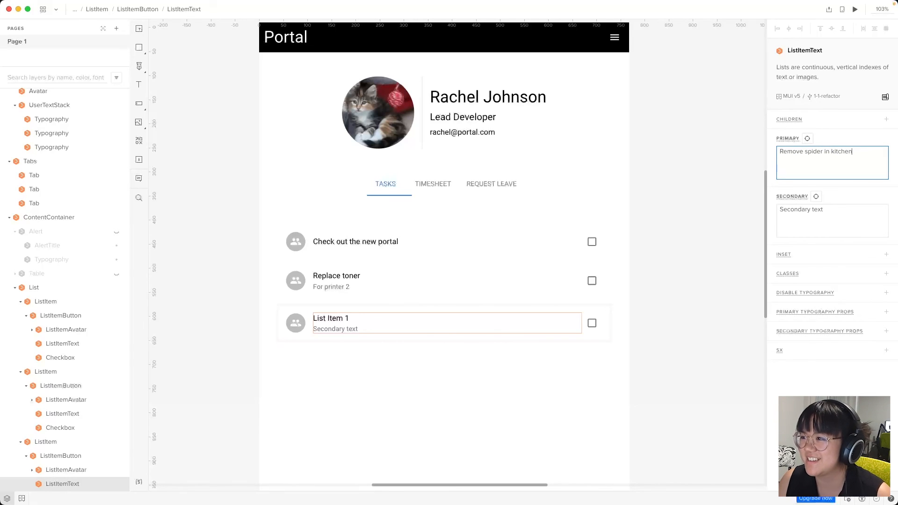
left_click(835, 220)
key("super+a")
type("NOW!!")
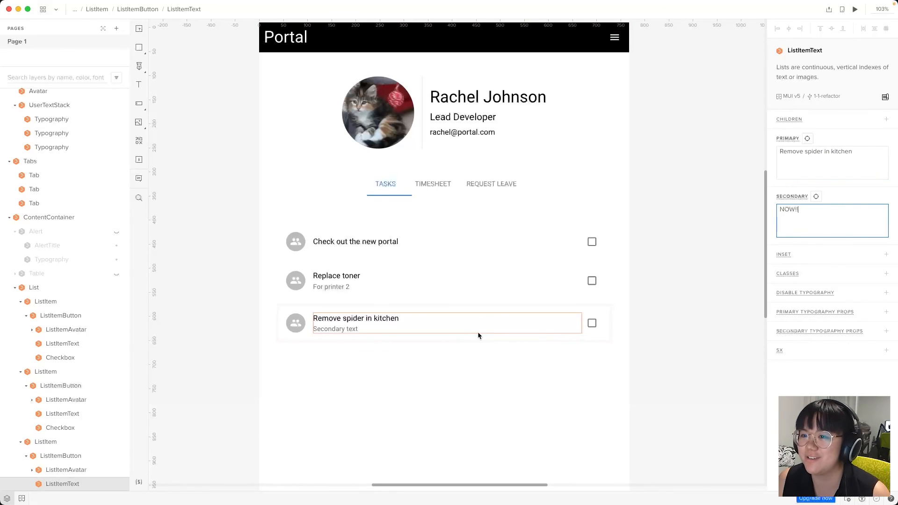
left_click(474, 420)
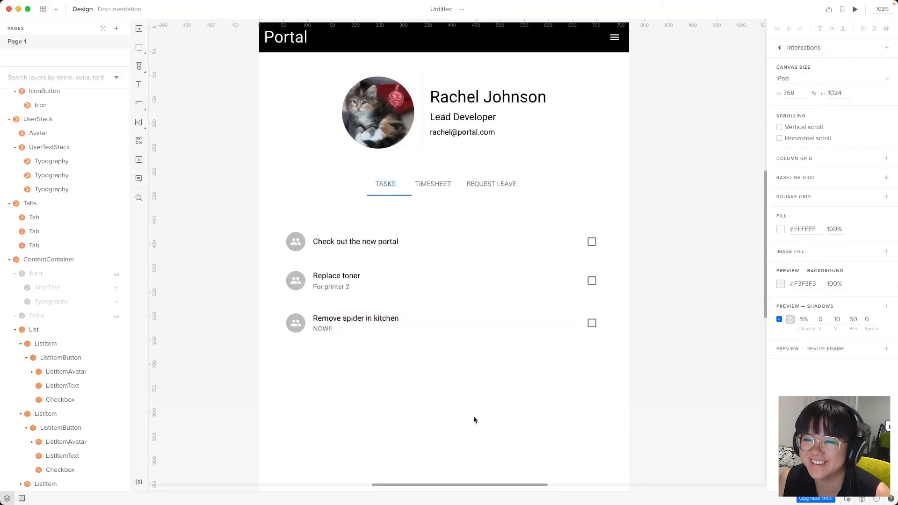
Set the first task's avatar icon to inbox
left_click(297, 244)
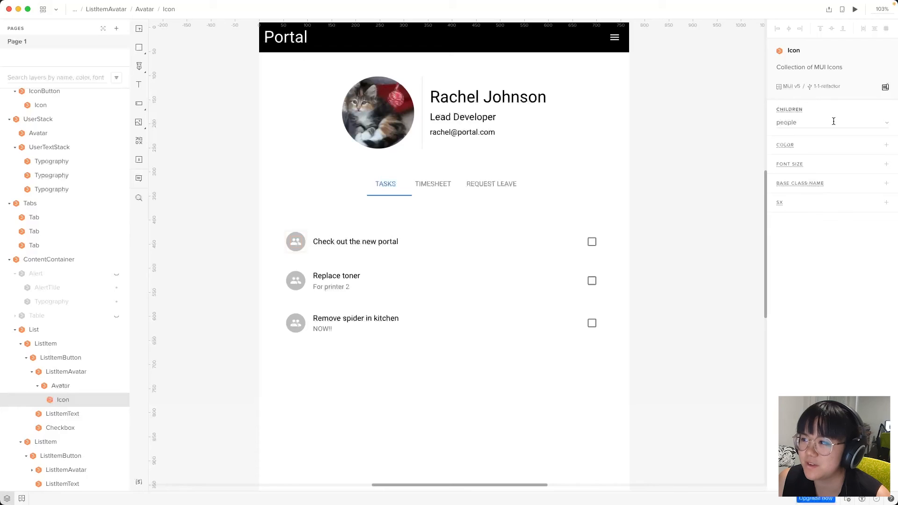
left_click(869, 122)
scroll(823, 313, "up", 20)
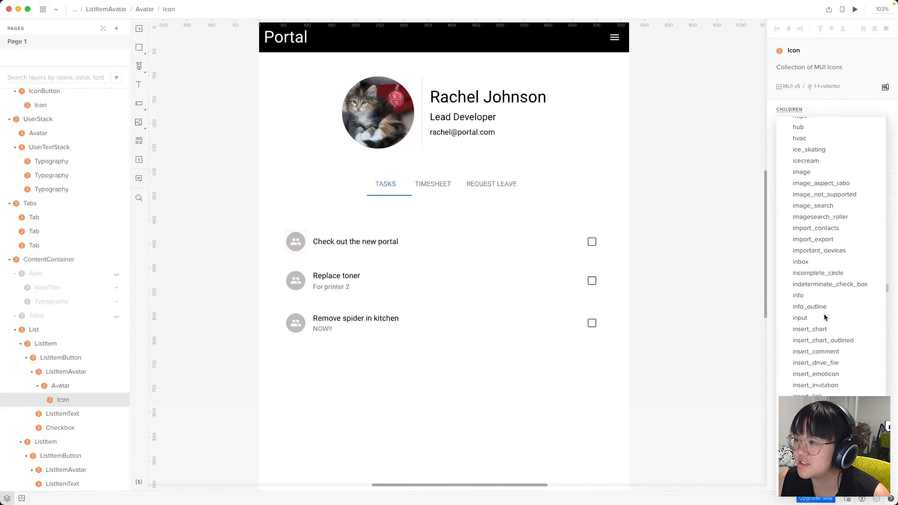
left_click(821, 257)
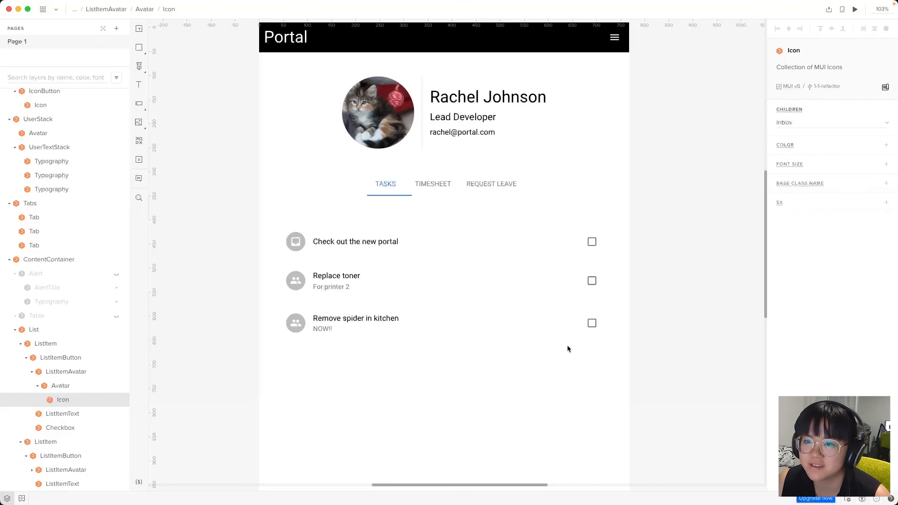
left_click(417, 405)
Set the second task's avatar icon to flag
left_click(293, 286)
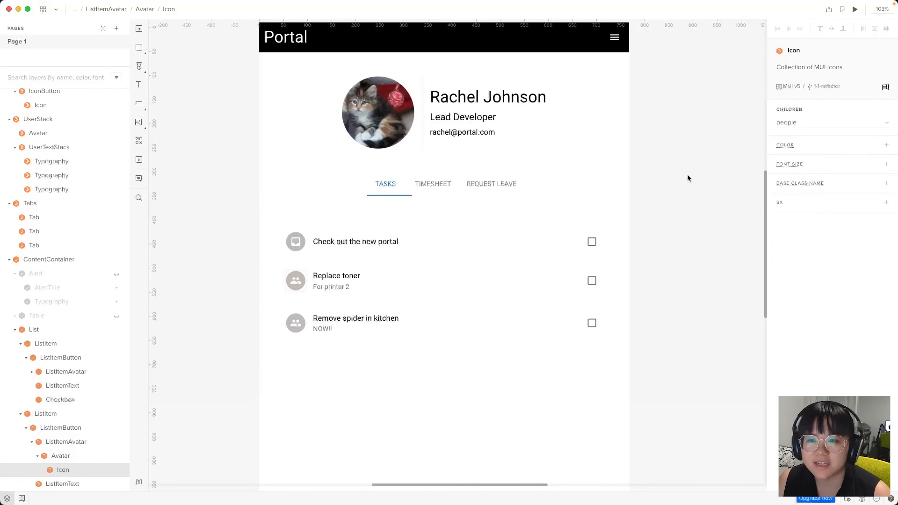
left_click(880, 122)
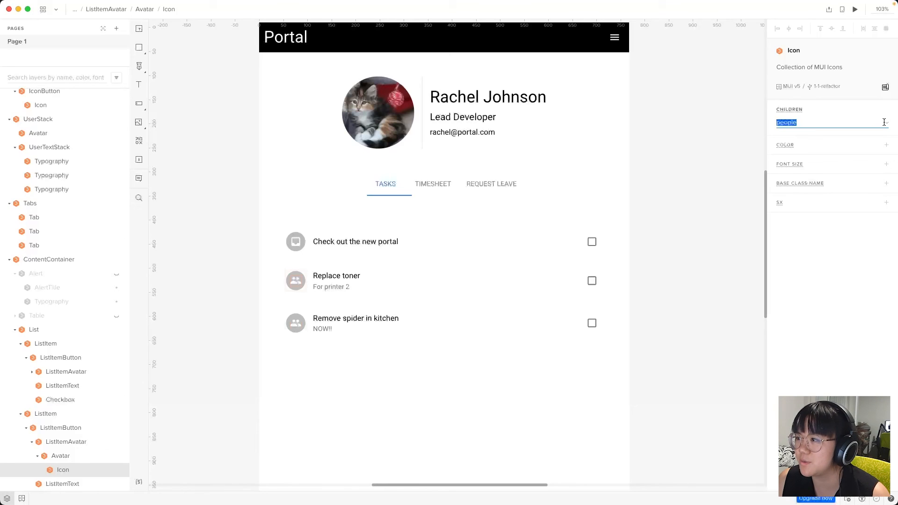
scroll(842, 281, "up", 20)
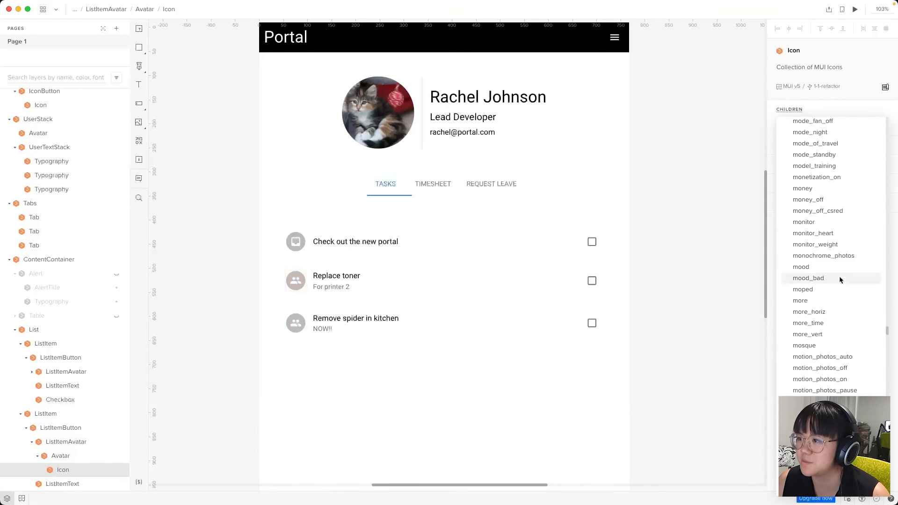
scroll(839, 277, "up", 20)
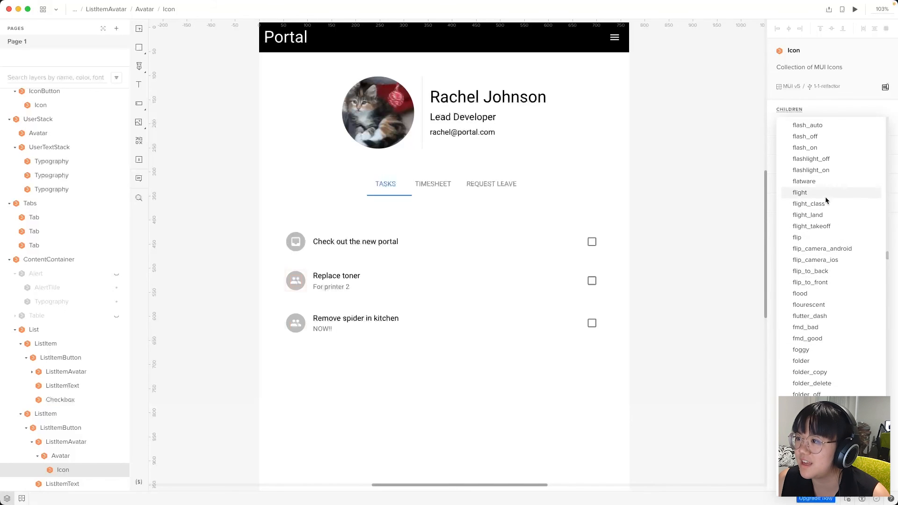
scroll(813, 200, "up", 2)
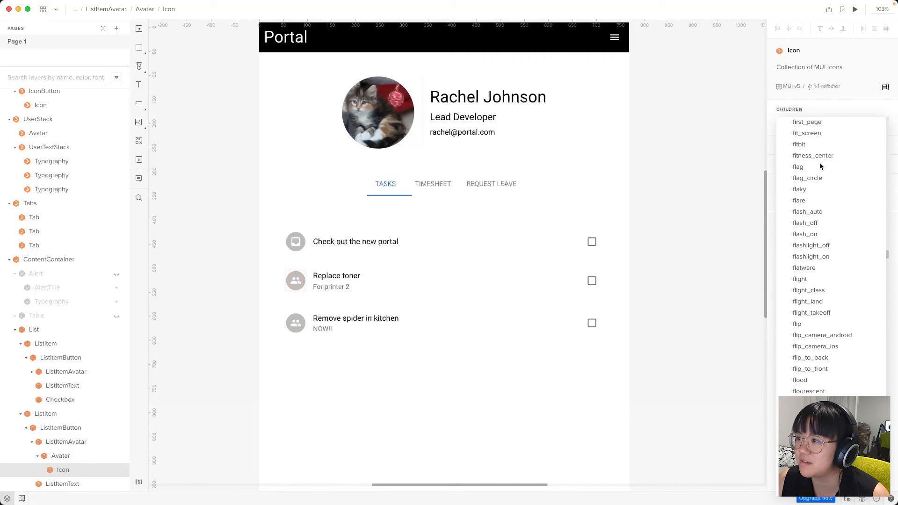
left_click(821, 163)
left_click(529, 397)
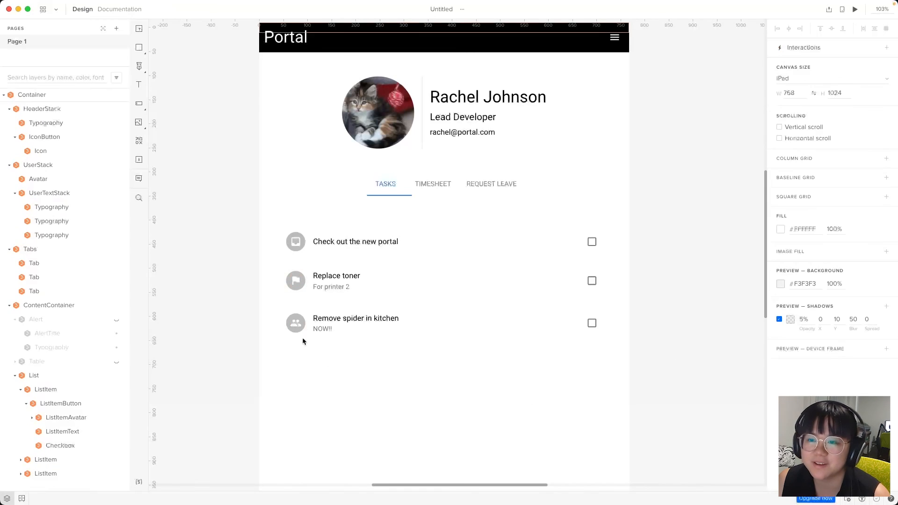
Set the third task's avatar icon to error by typing the icon name
double_click(299, 324)
left_click(887, 125)
scroll(869, 341, "up", 15)
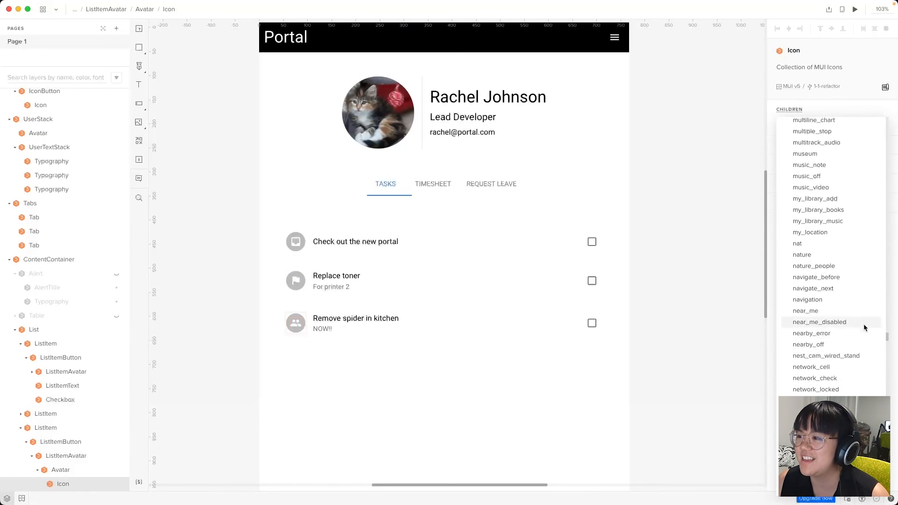
scroll(852, 328, "up", 20)
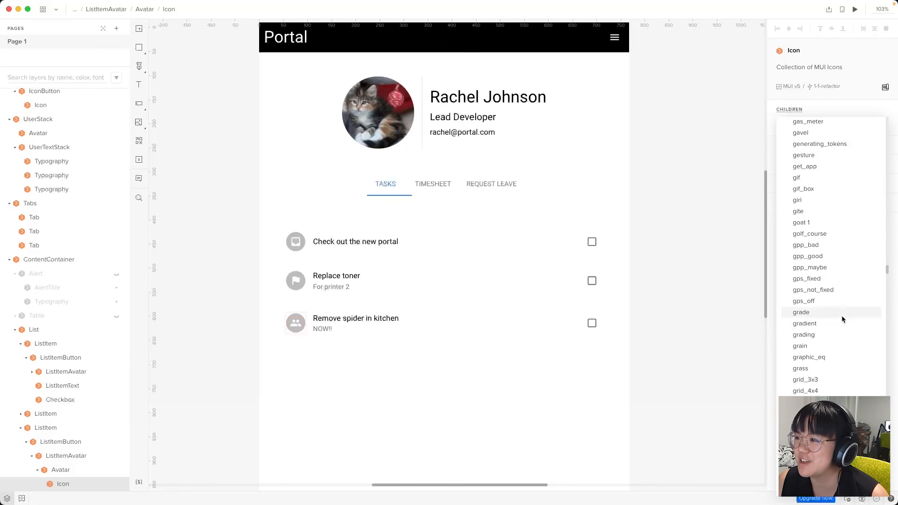
scroll(839, 317, "up", 20)
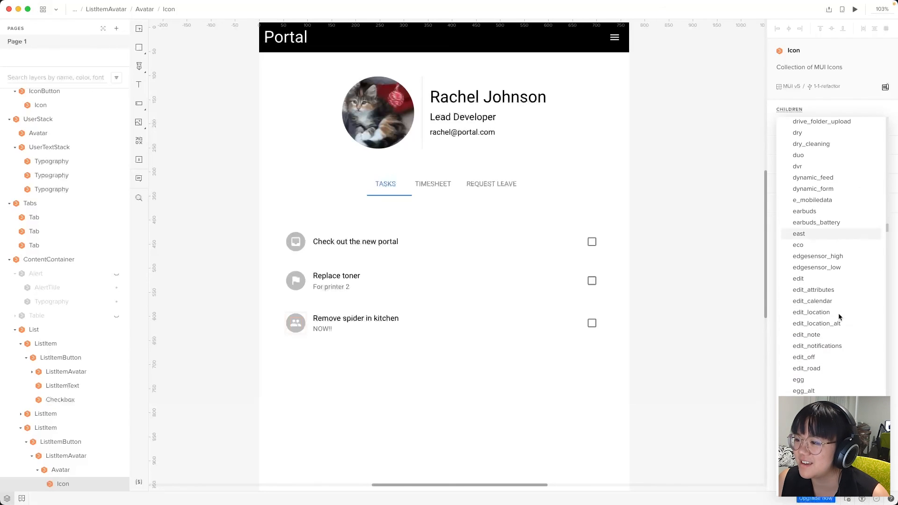
left_click(861, 113)
left_click(811, 126)
type("error")
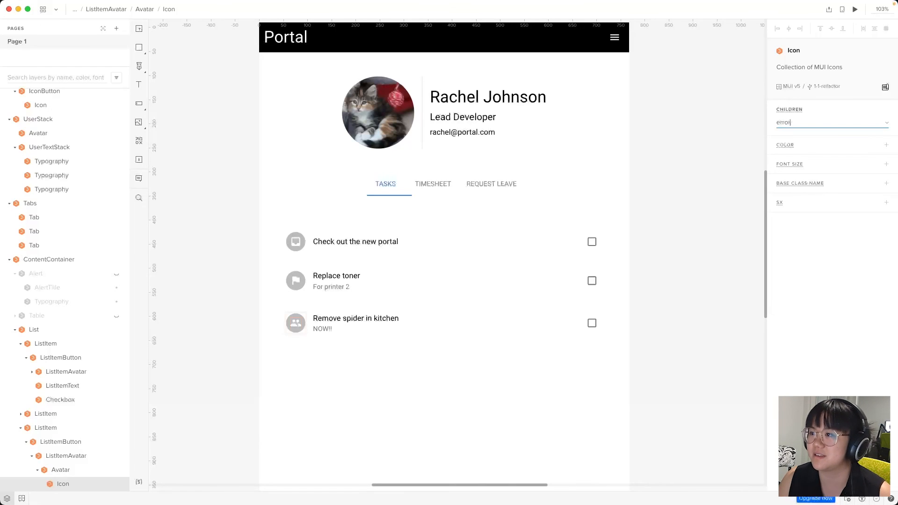
left_click(475, 345)
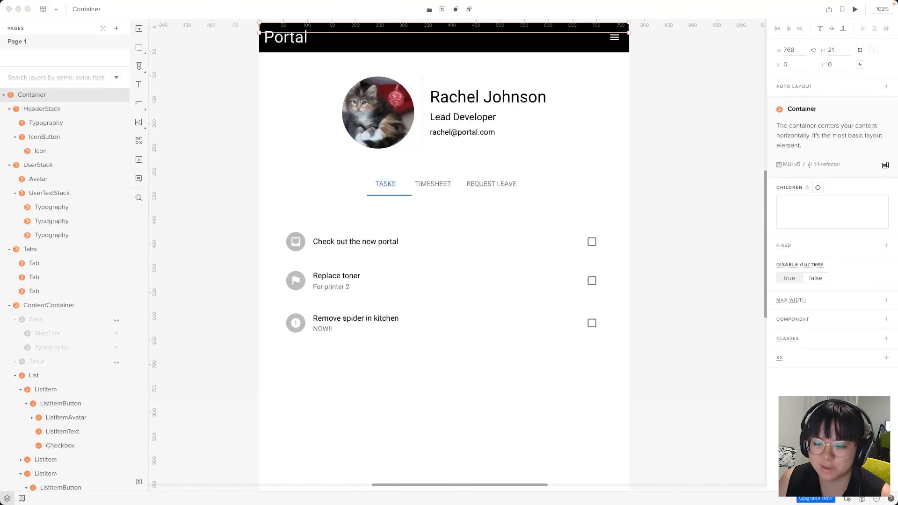
left_click(429, 412)
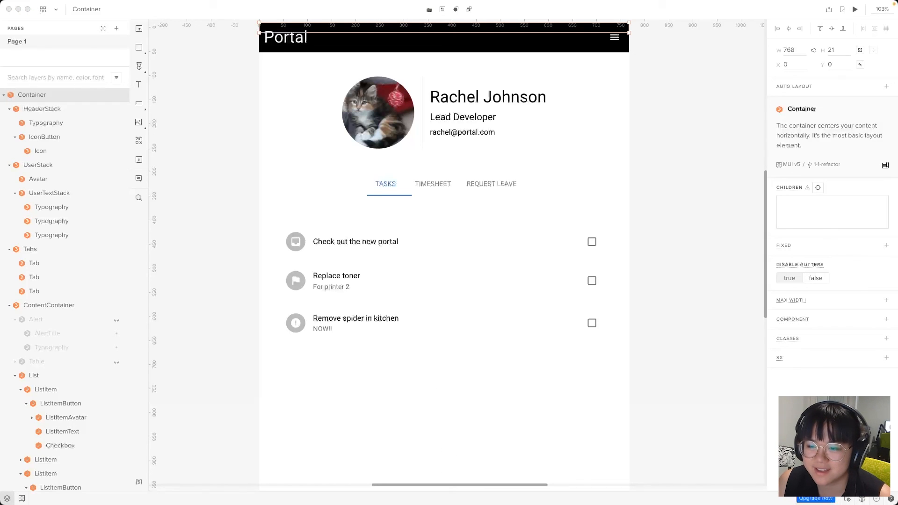
Select the TASKS tab on the canvas to show its properties and click interactions
left_click(433, 405)
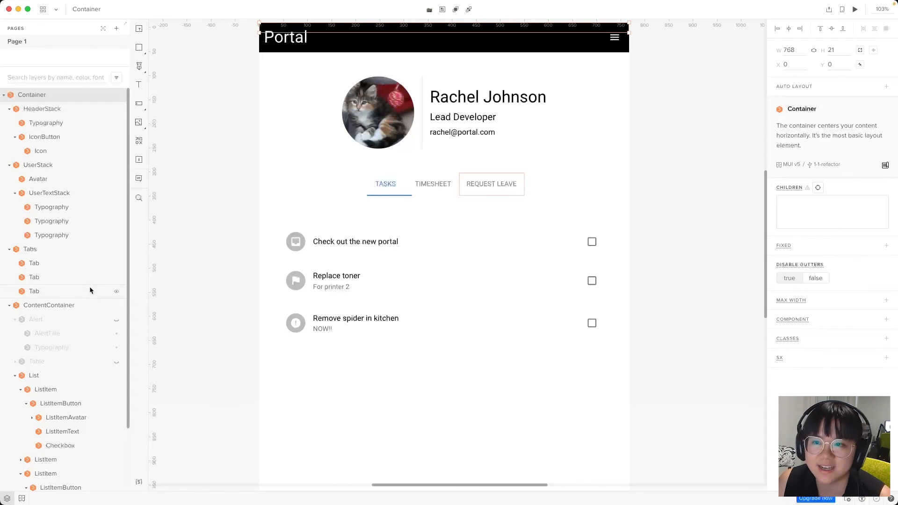
left_click(395, 184)
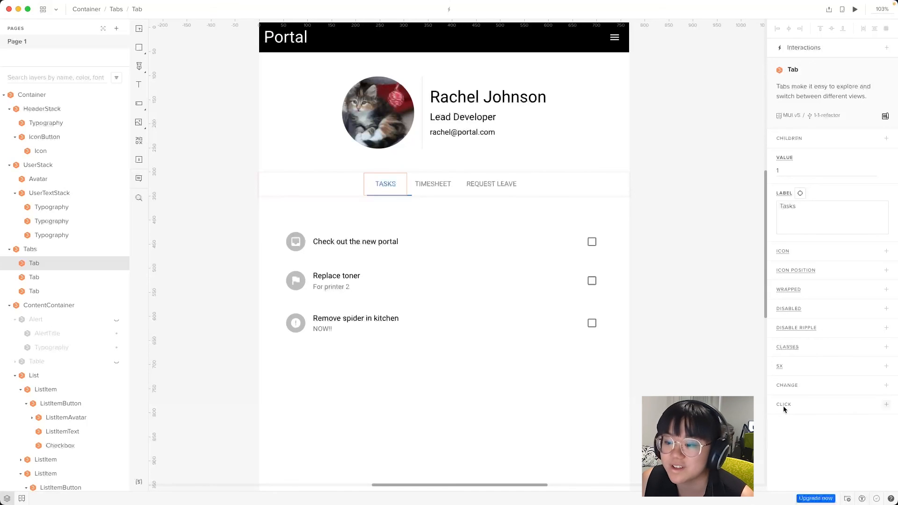
Add a Show List click interaction to the TASKS tab
left_click(886, 404)
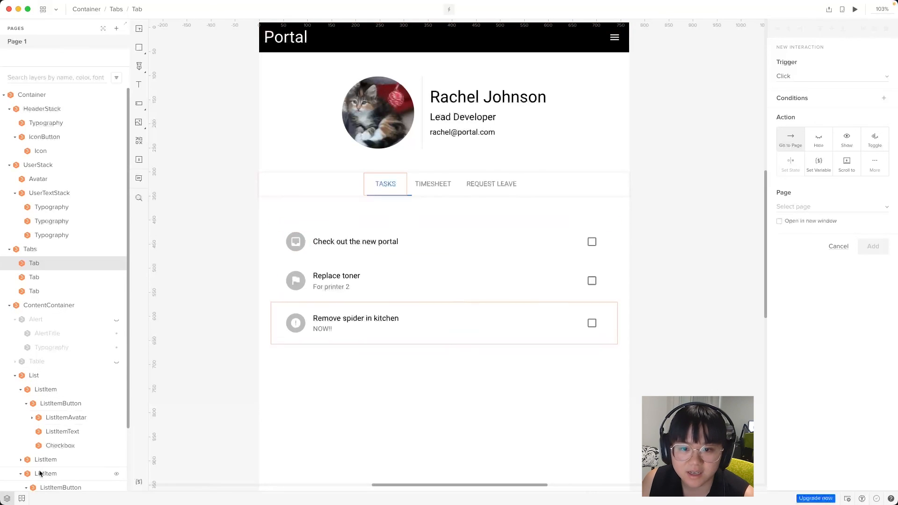
scroll(37, 383, "down", 1)
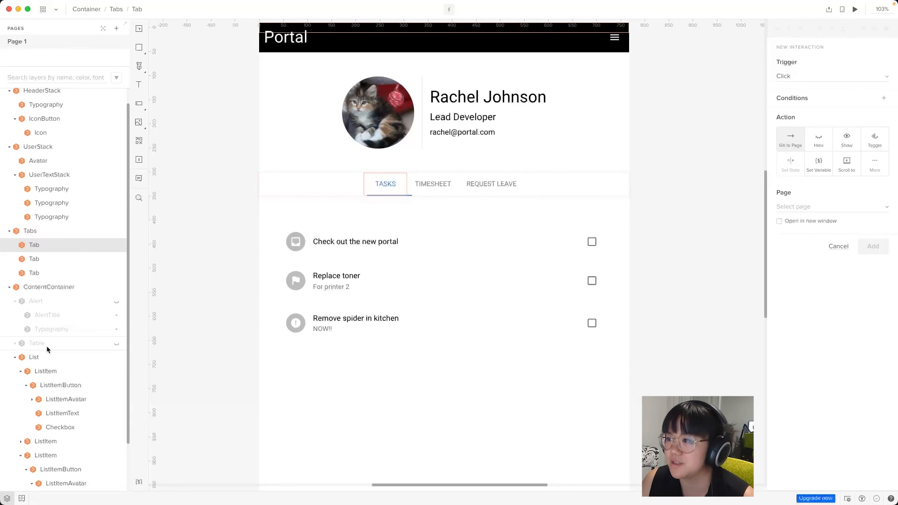
left_click(847, 139)
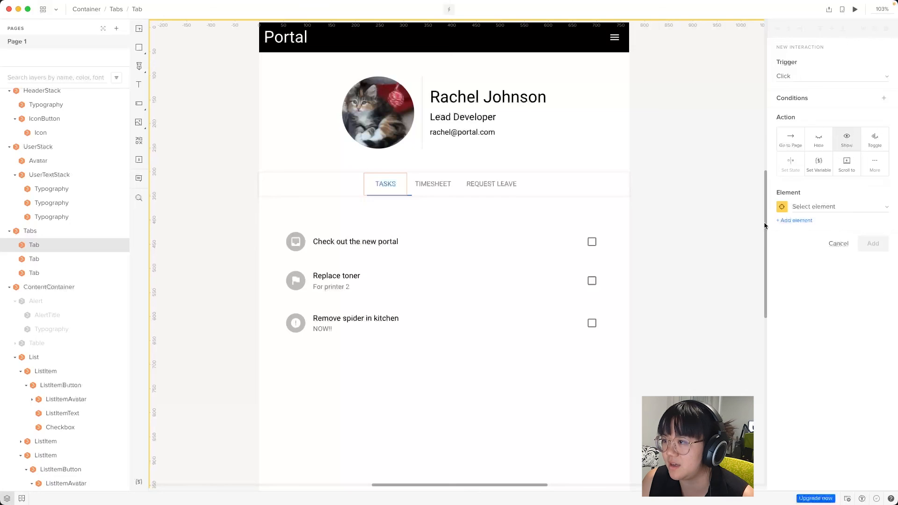
scroll(25, 361, "down", 1)
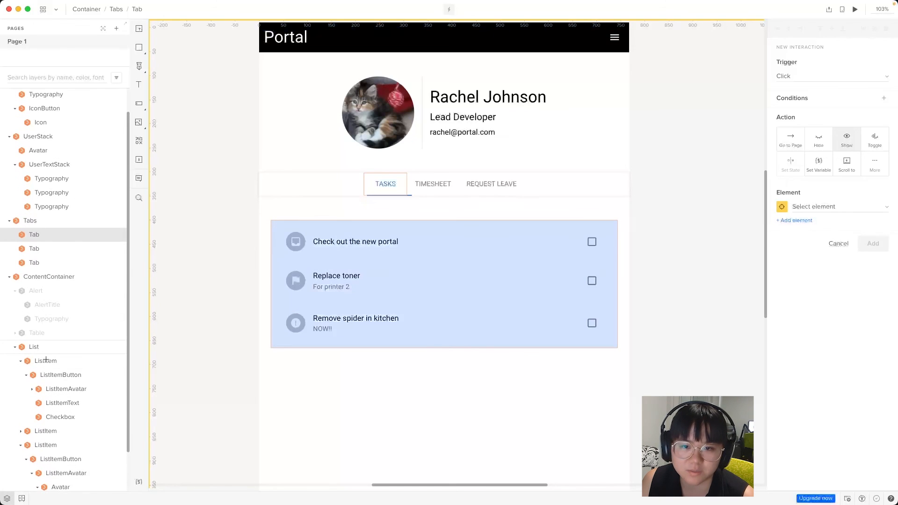
left_click(35, 344)
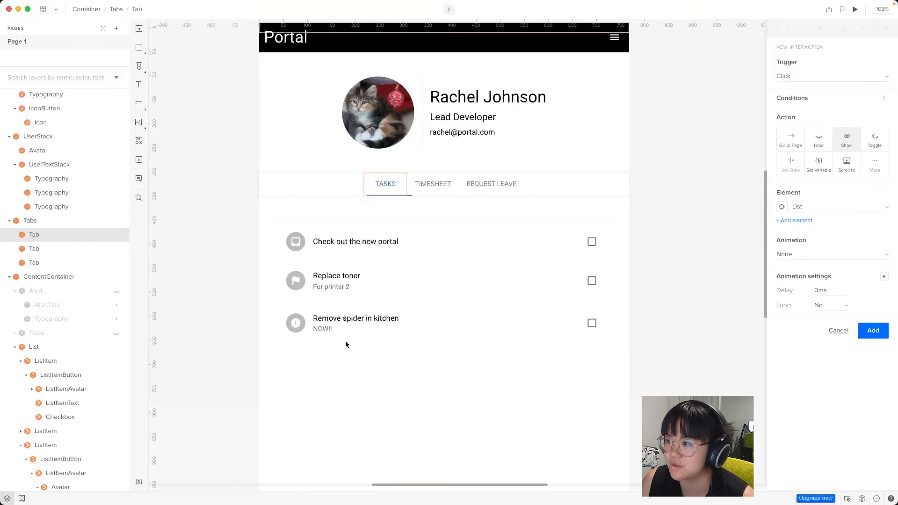
left_click(873, 332)
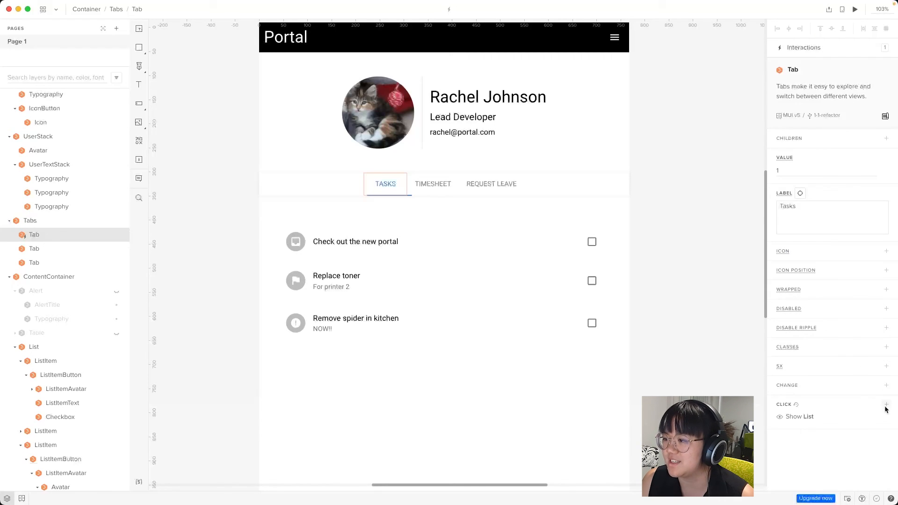
Add a Hide Table click interaction to the TASKS tab
left_click(885, 405)
left_click(820, 141)
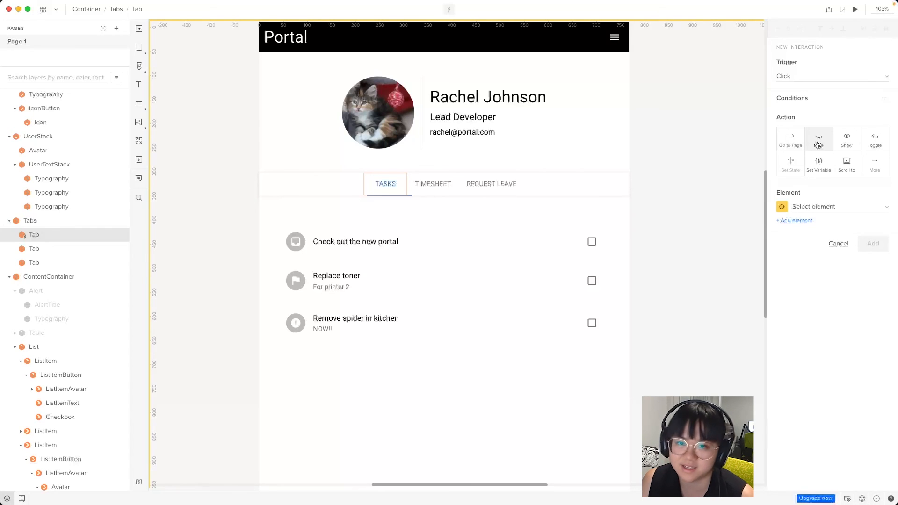
left_click(36, 333)
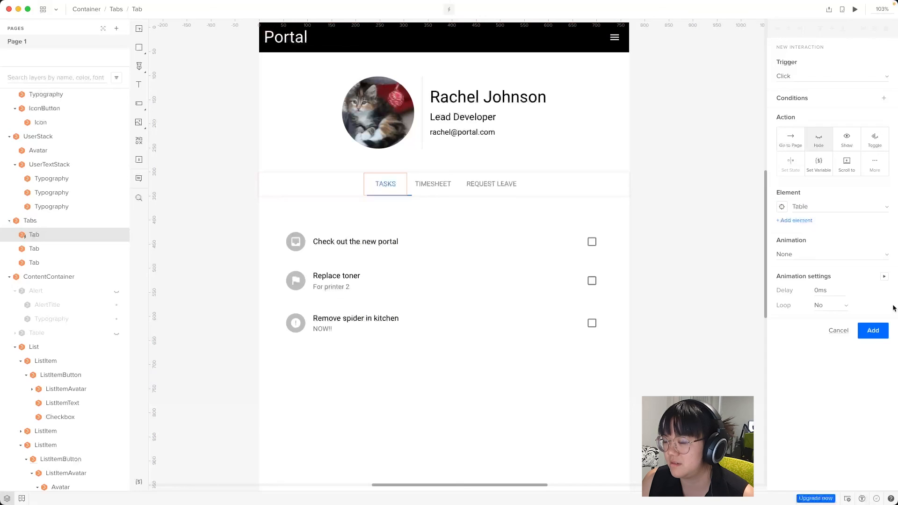
left_click(873, 339)
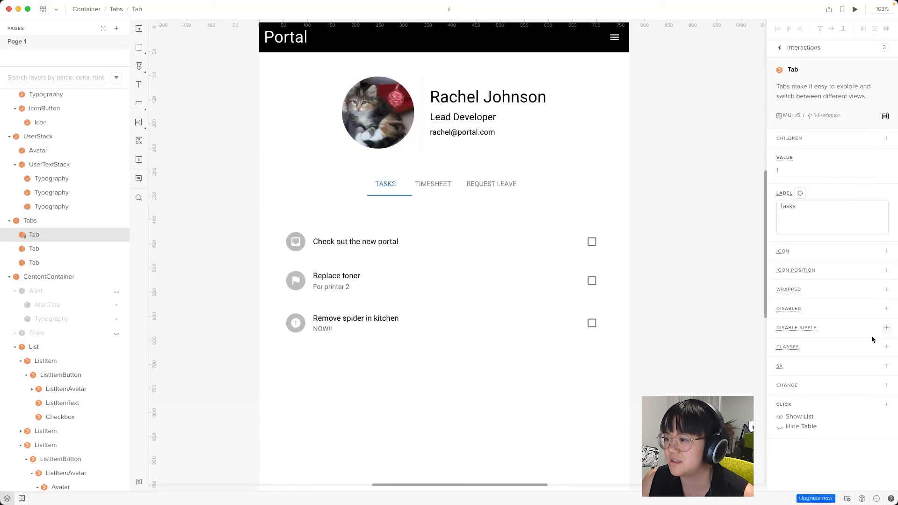
Add a Hide Alert click interaction to the TASKS tab
left_click(888, 405)
left_click(817, 140)
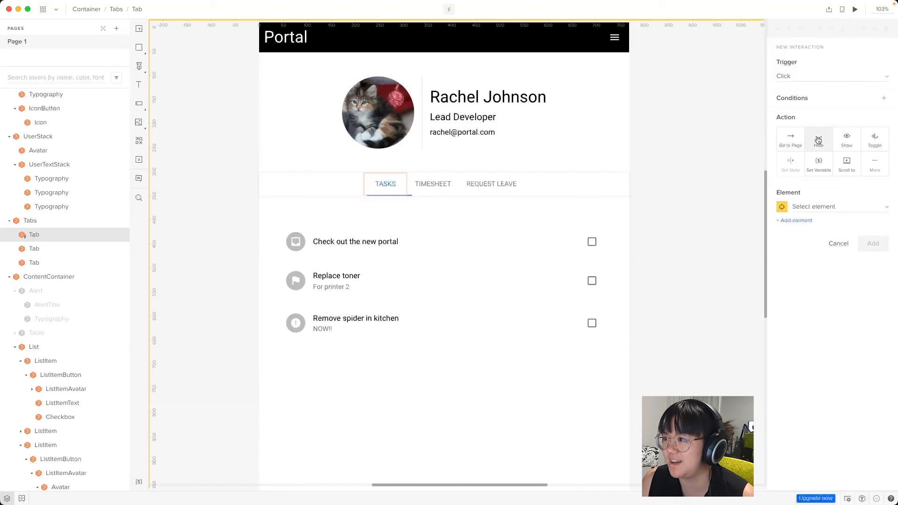
left_click(37, 291)
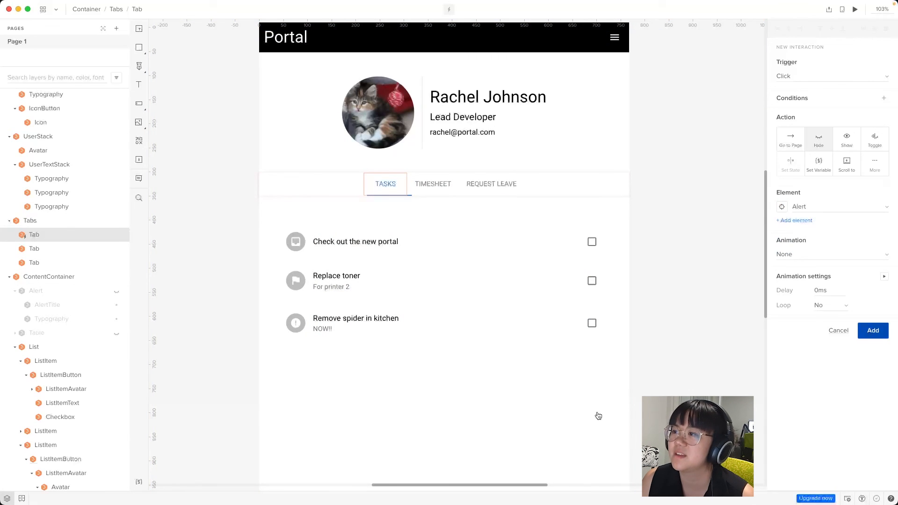
left_click(873, 330)
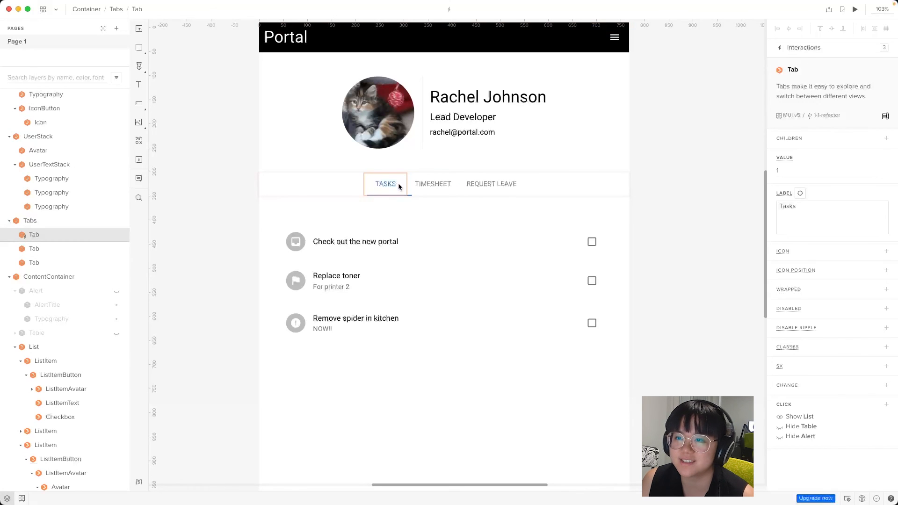
Give the Timesheet tab a Show Table click interaction
left_click(40, 251)
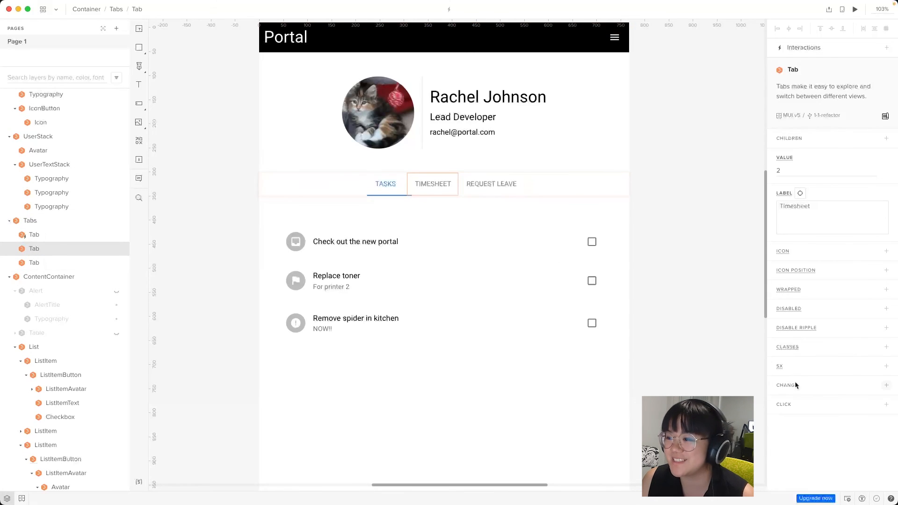
left_click(851, 405)
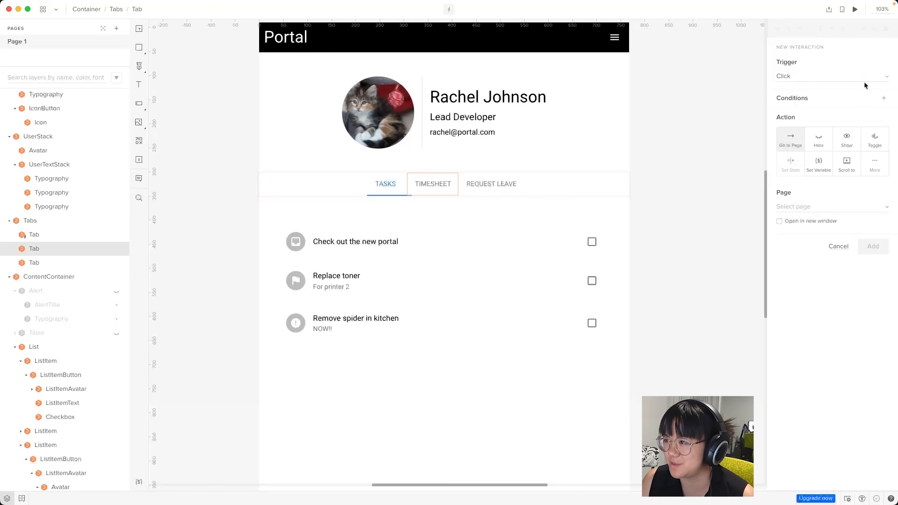
left_click(847, 146)
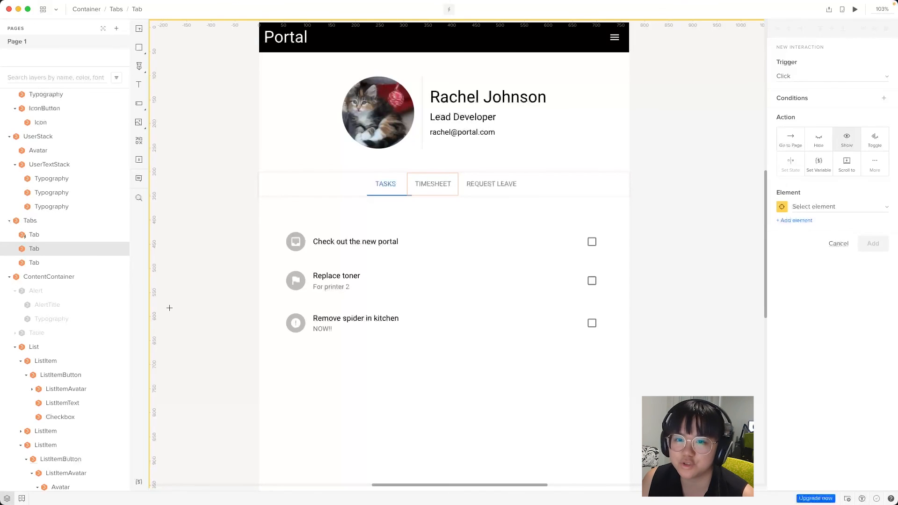
left_click(41, 331)
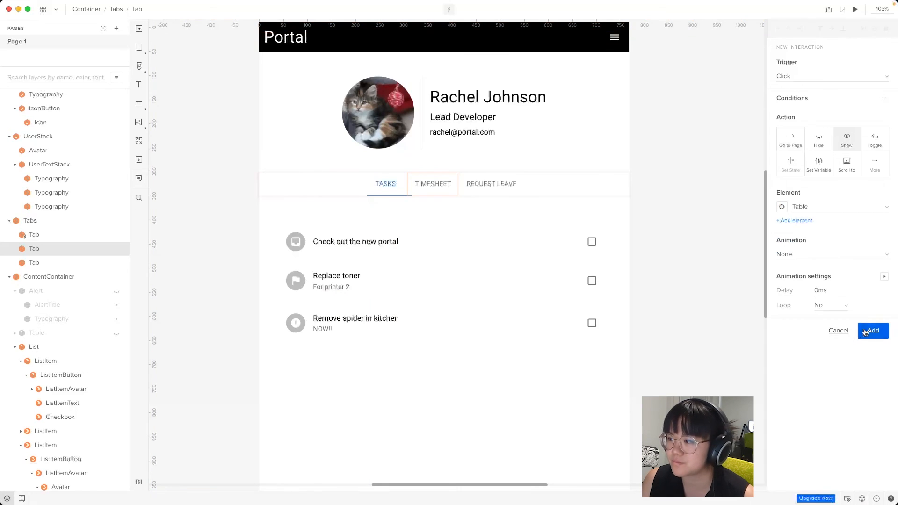
left_click(871, 330)
Add a Hide List click interaction to the Timesheet tab
left_click(886, 404)
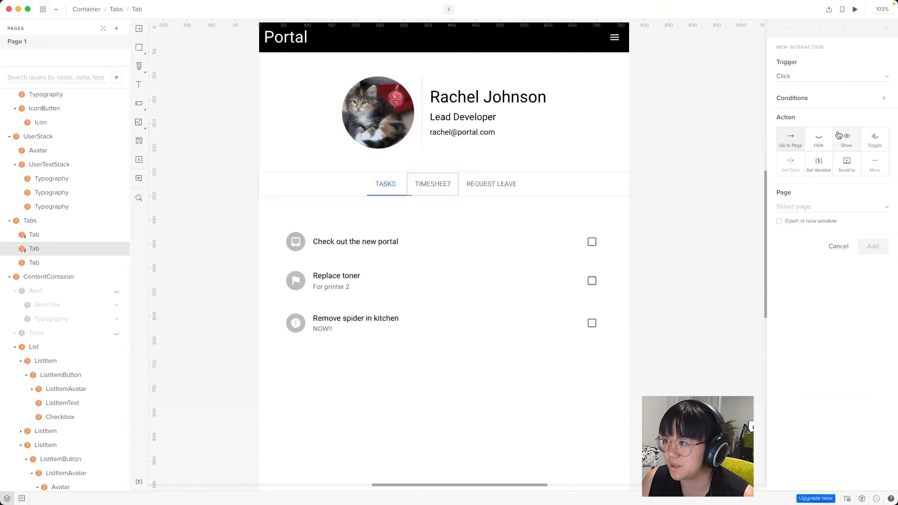
left_click(818, 139)
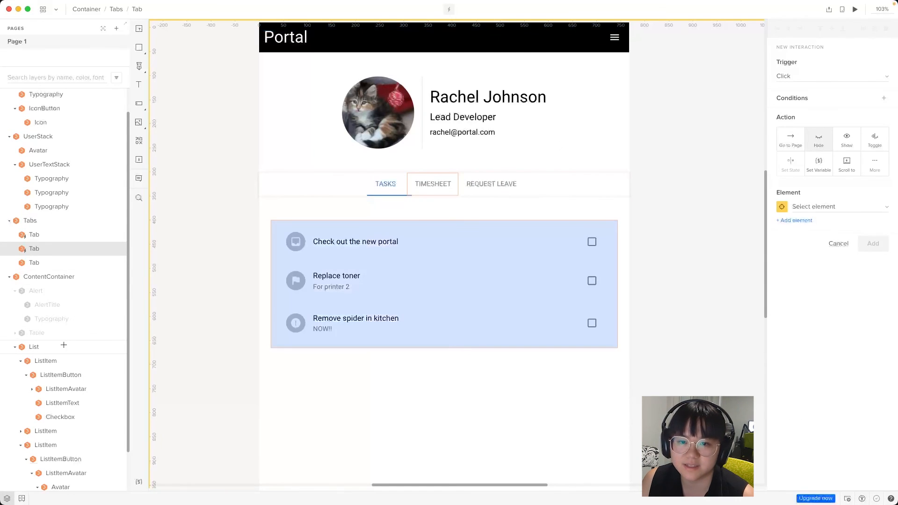
left_click(439, 253)
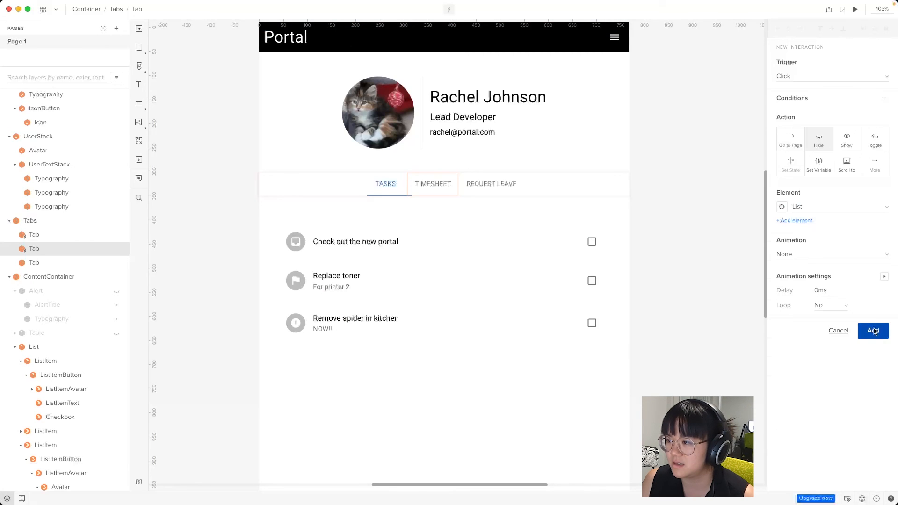
left_click(873, 331)
Add a Hide Alert click interaction to the Timesheet tab
left_click(886, 404)
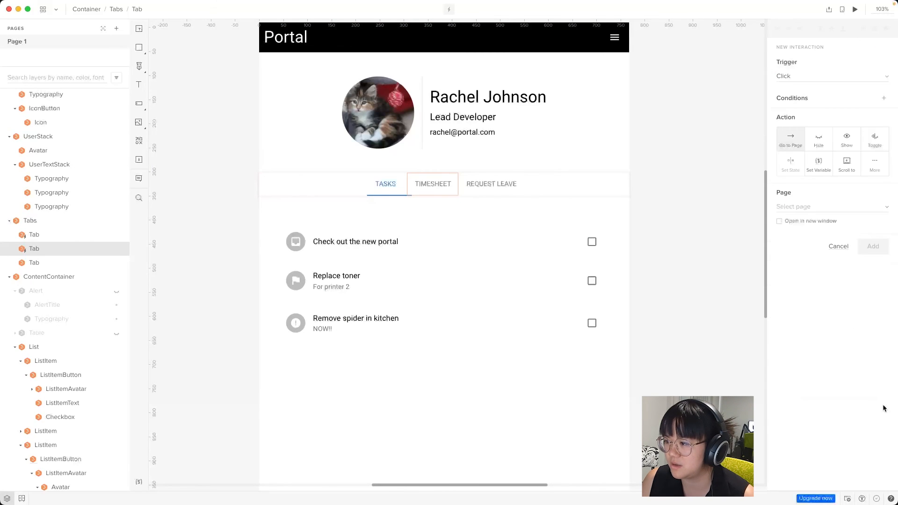
left_click(819, 140)
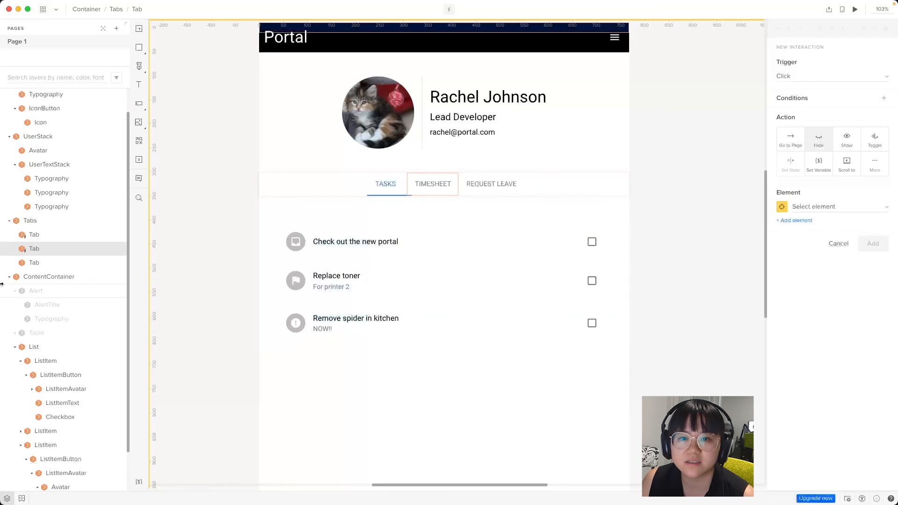
left_click(15, 292)
left_click(16, 291)
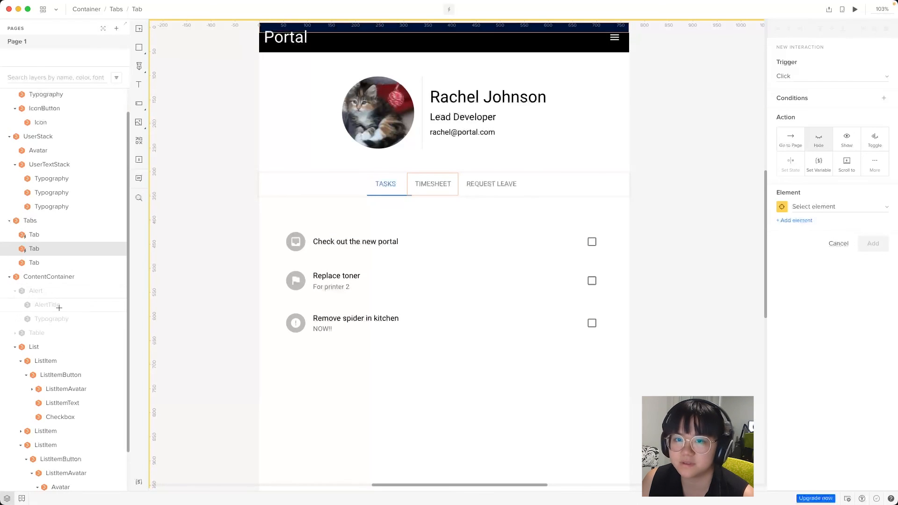
left_click(54, 291)
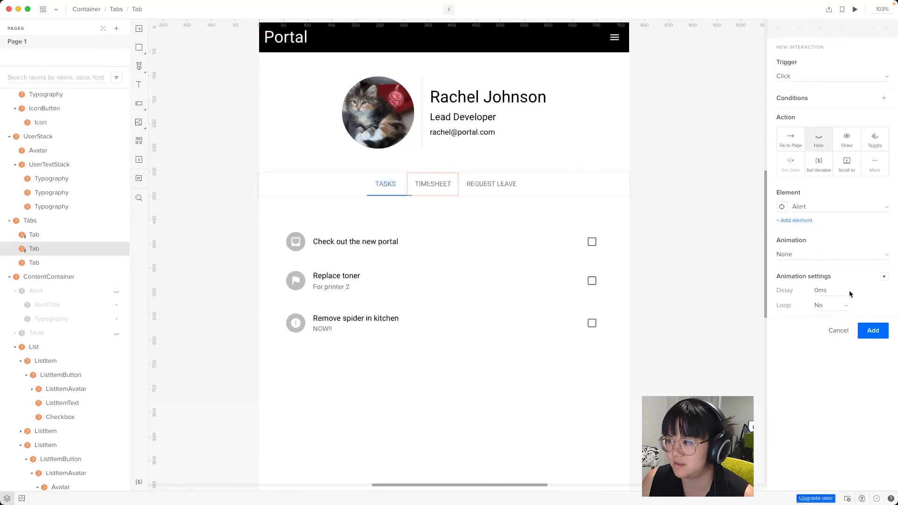
left_click(870, 337)
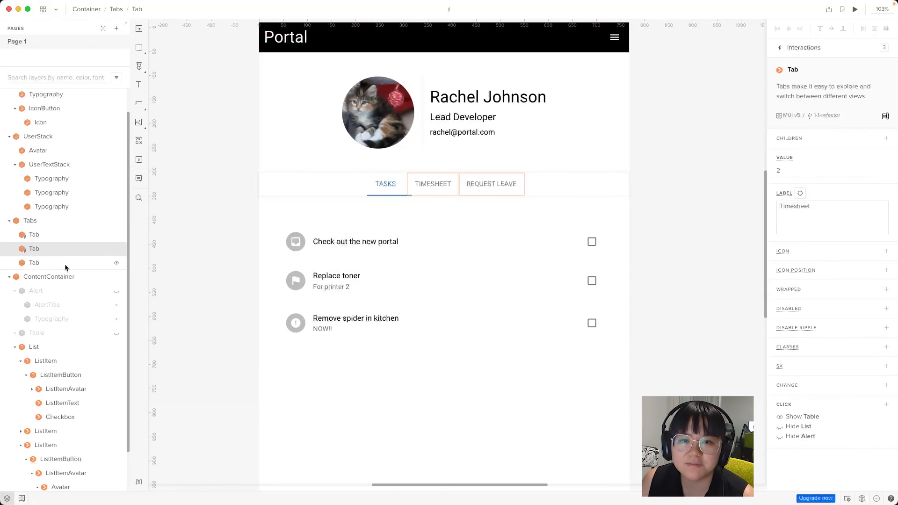
left_click(49, 263)
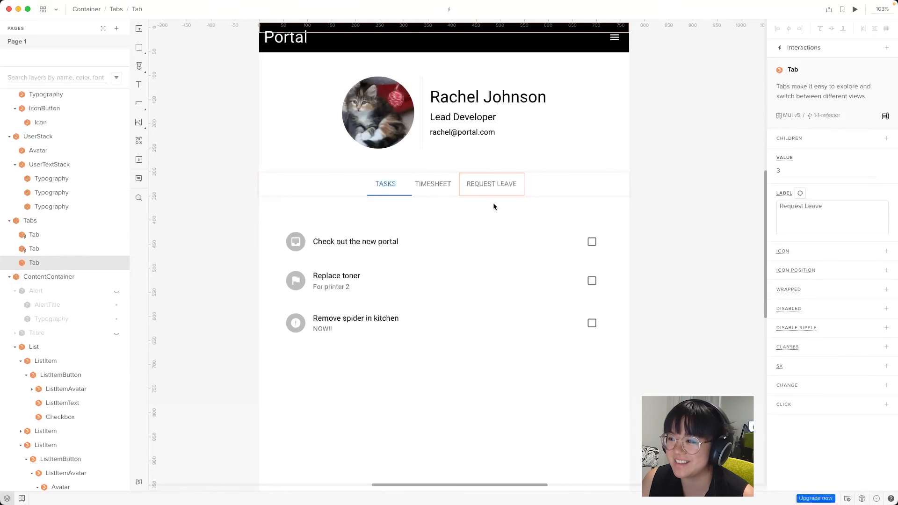
Give the Request Leave tab a Show Alert click interaction
left_click(846, 405)
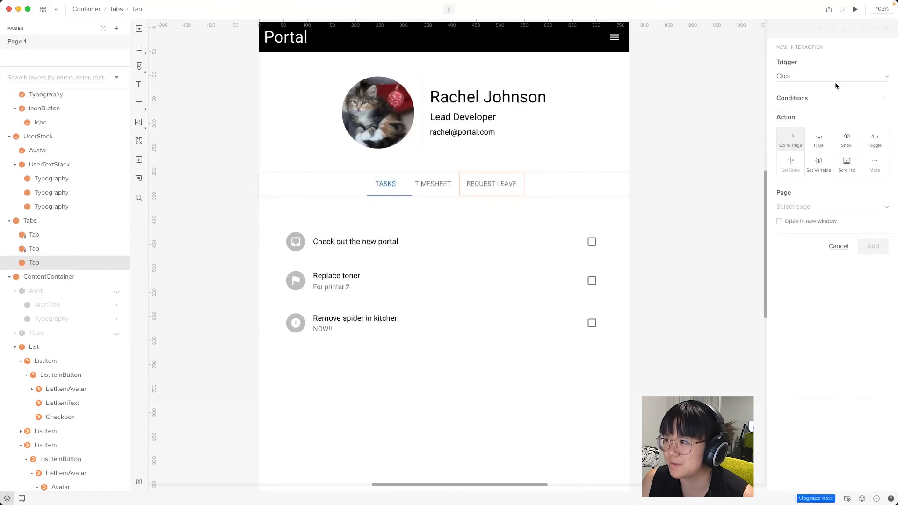
left_click(845, 139)
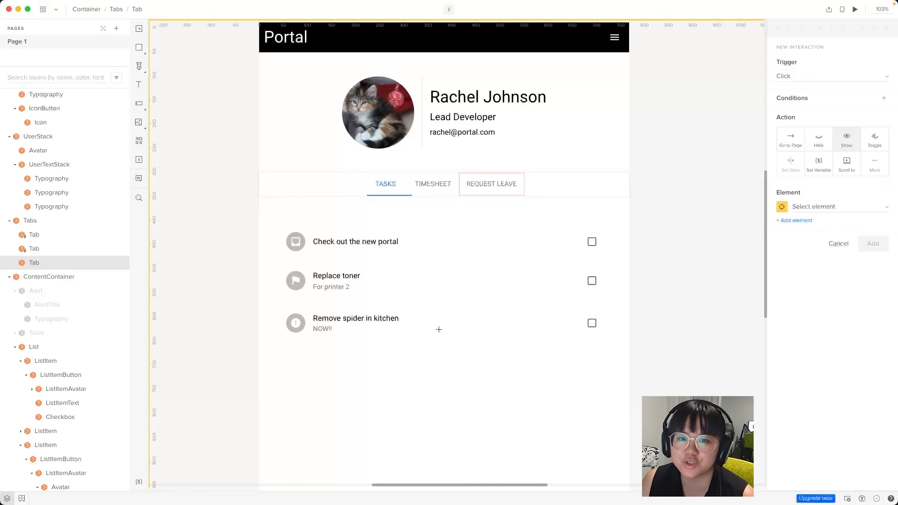
left_click(42, 291)
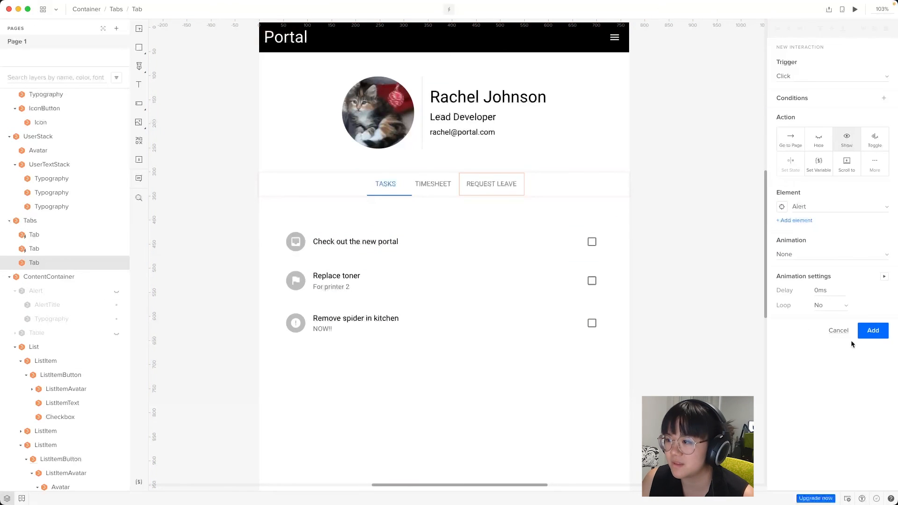
left_click(870, 333)
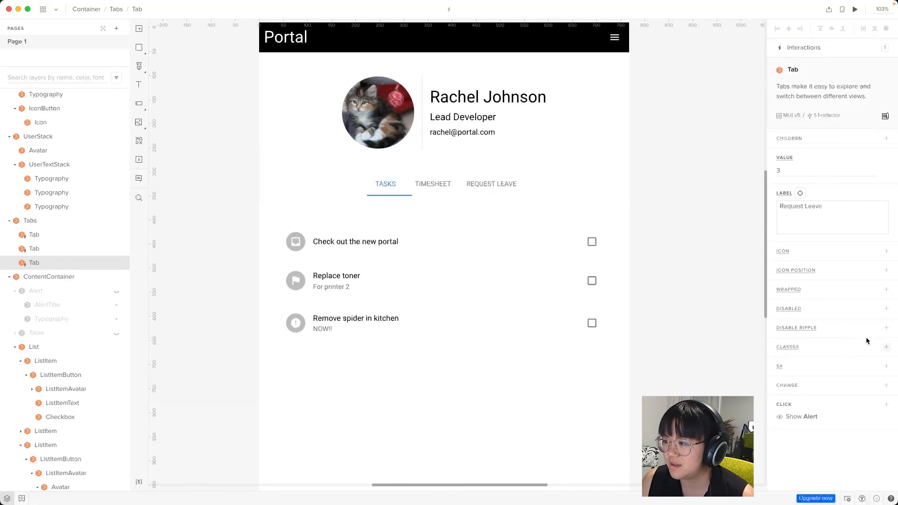
Add a Hide Table click interaction to the Request Leave tab
left_click(885, 404)
left_click(819, 139)
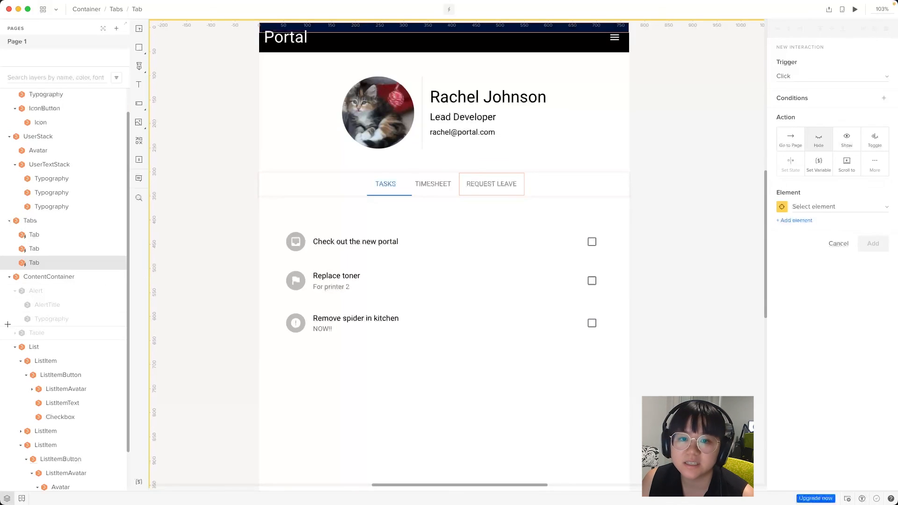
left_click(21, 334)
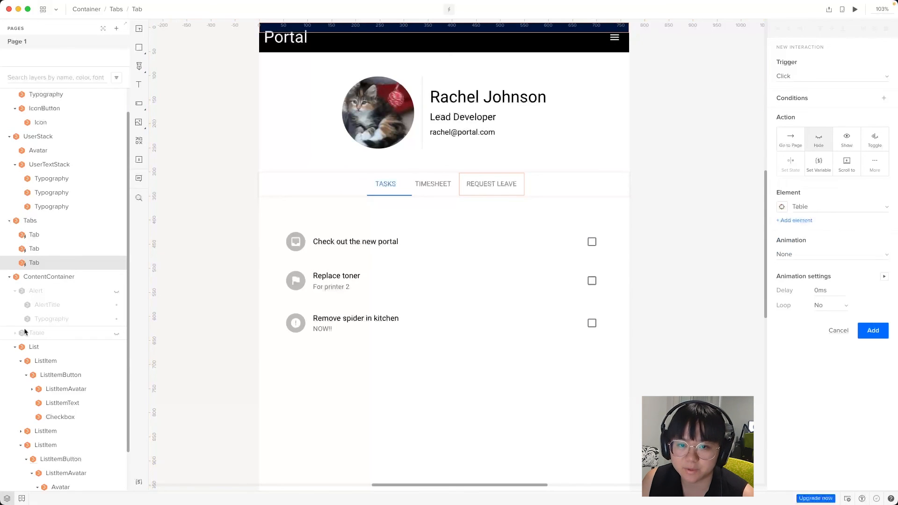
left_click(886, 329)
Add a Hide List click interaction to the Request Leave tab
left_click(884, 404)
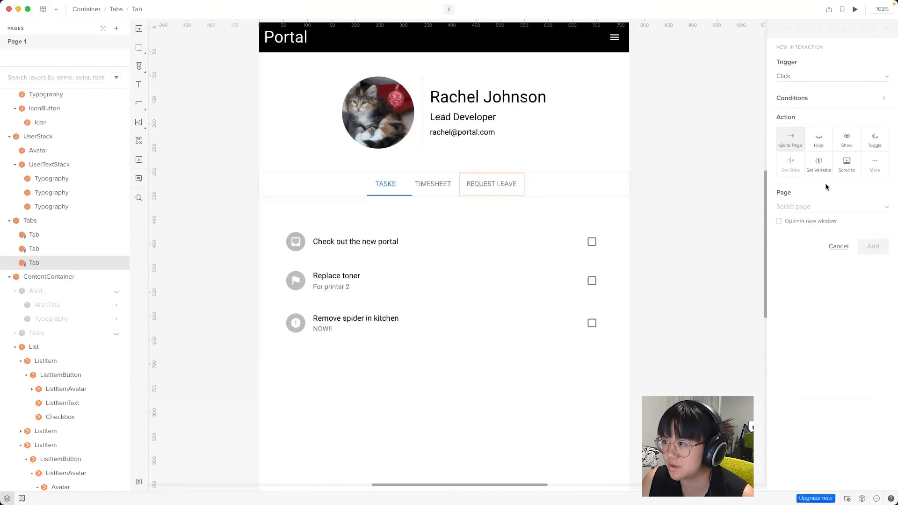
left_click(819, 142)
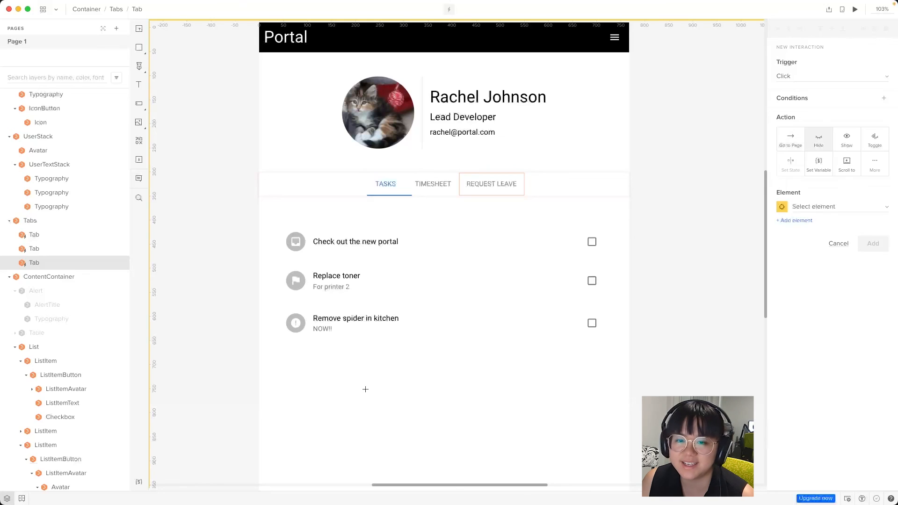
left_click(57, 346)
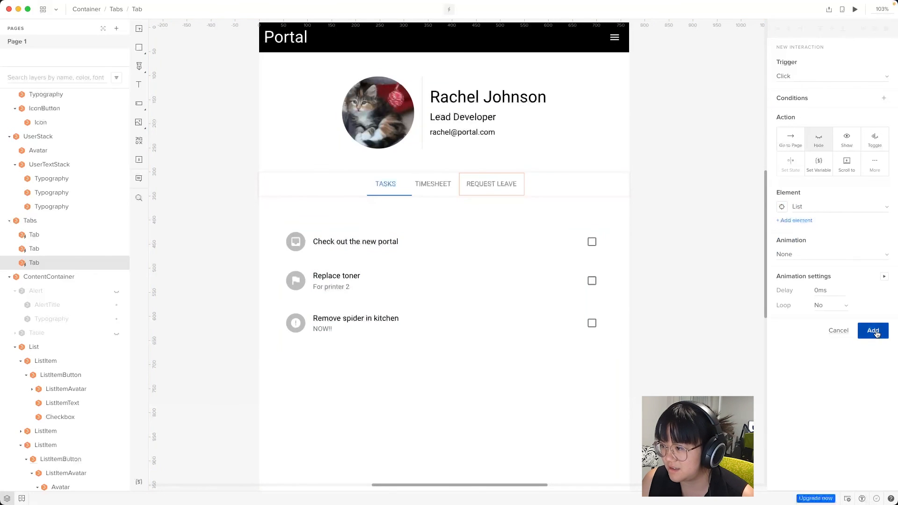
left_click(874, 330)
left_click(596, 381)
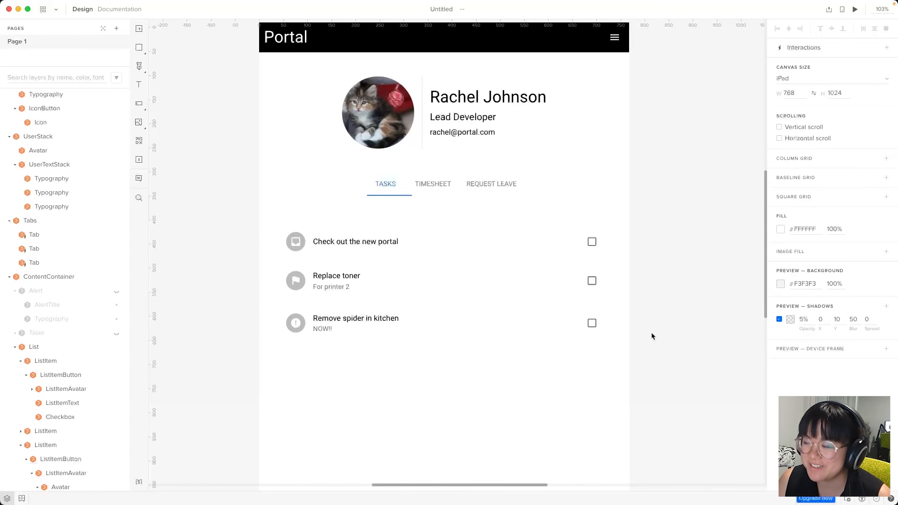
Preview the prototype and test switching between Timesheet, Tasks and Request Leave, ending on Timesheet
left_click(858, 10)
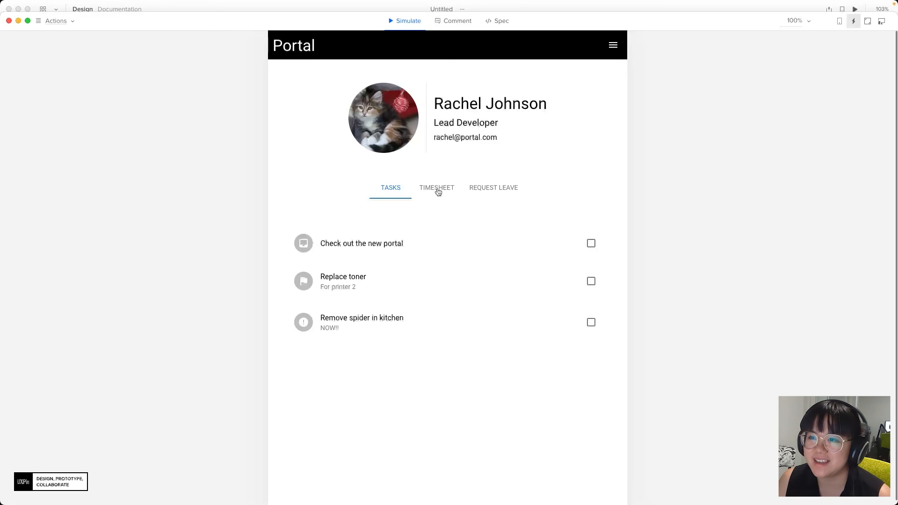
left_click(439, 190)
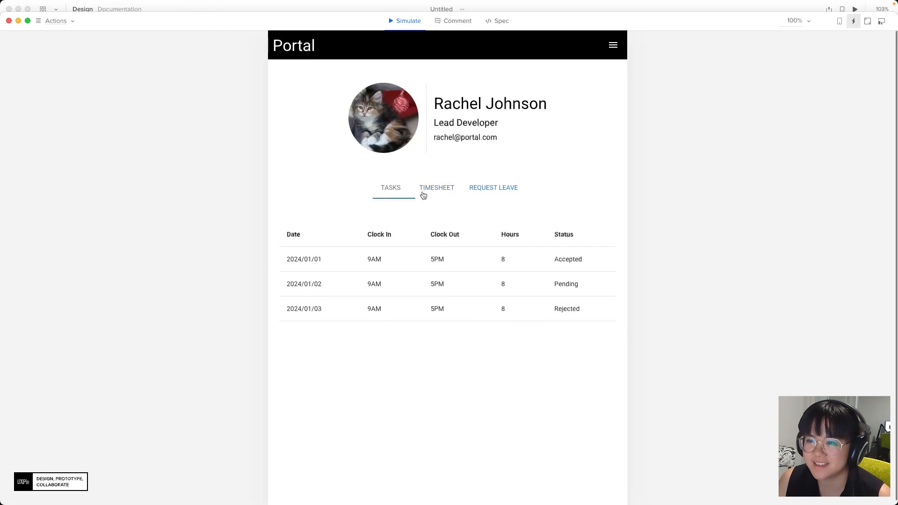
left_click(390, 193)
left_click(437, 191)
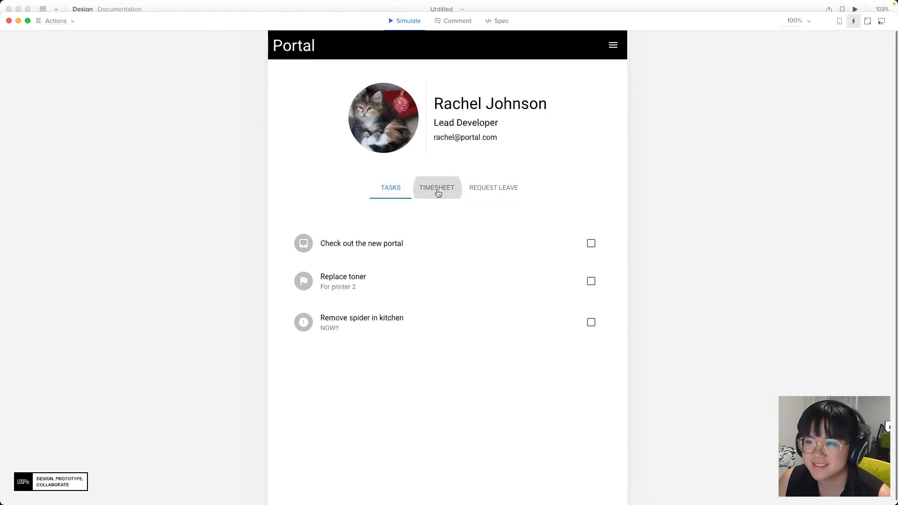
left_click(479, 194)
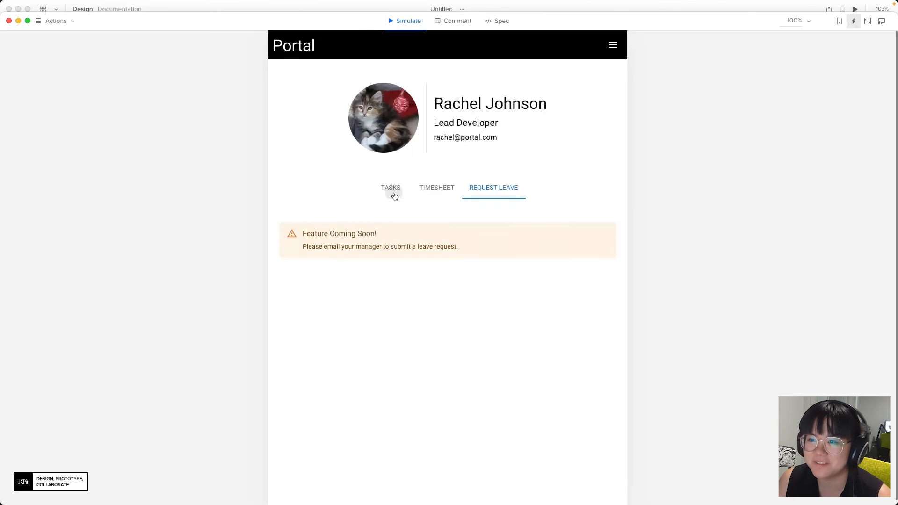
left_click(393, 194)
left_click(448, 194)
left_click(491, 191)
left_click(406, 192)
left_click(434, 190)
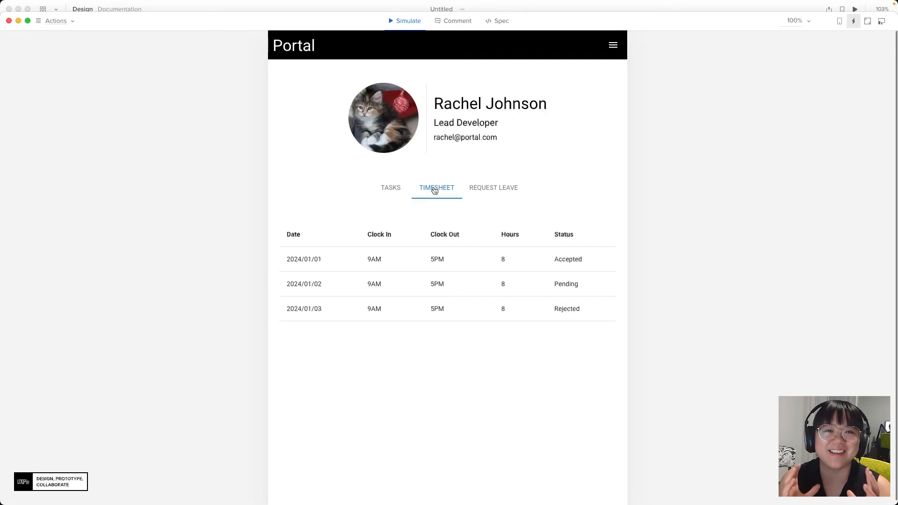